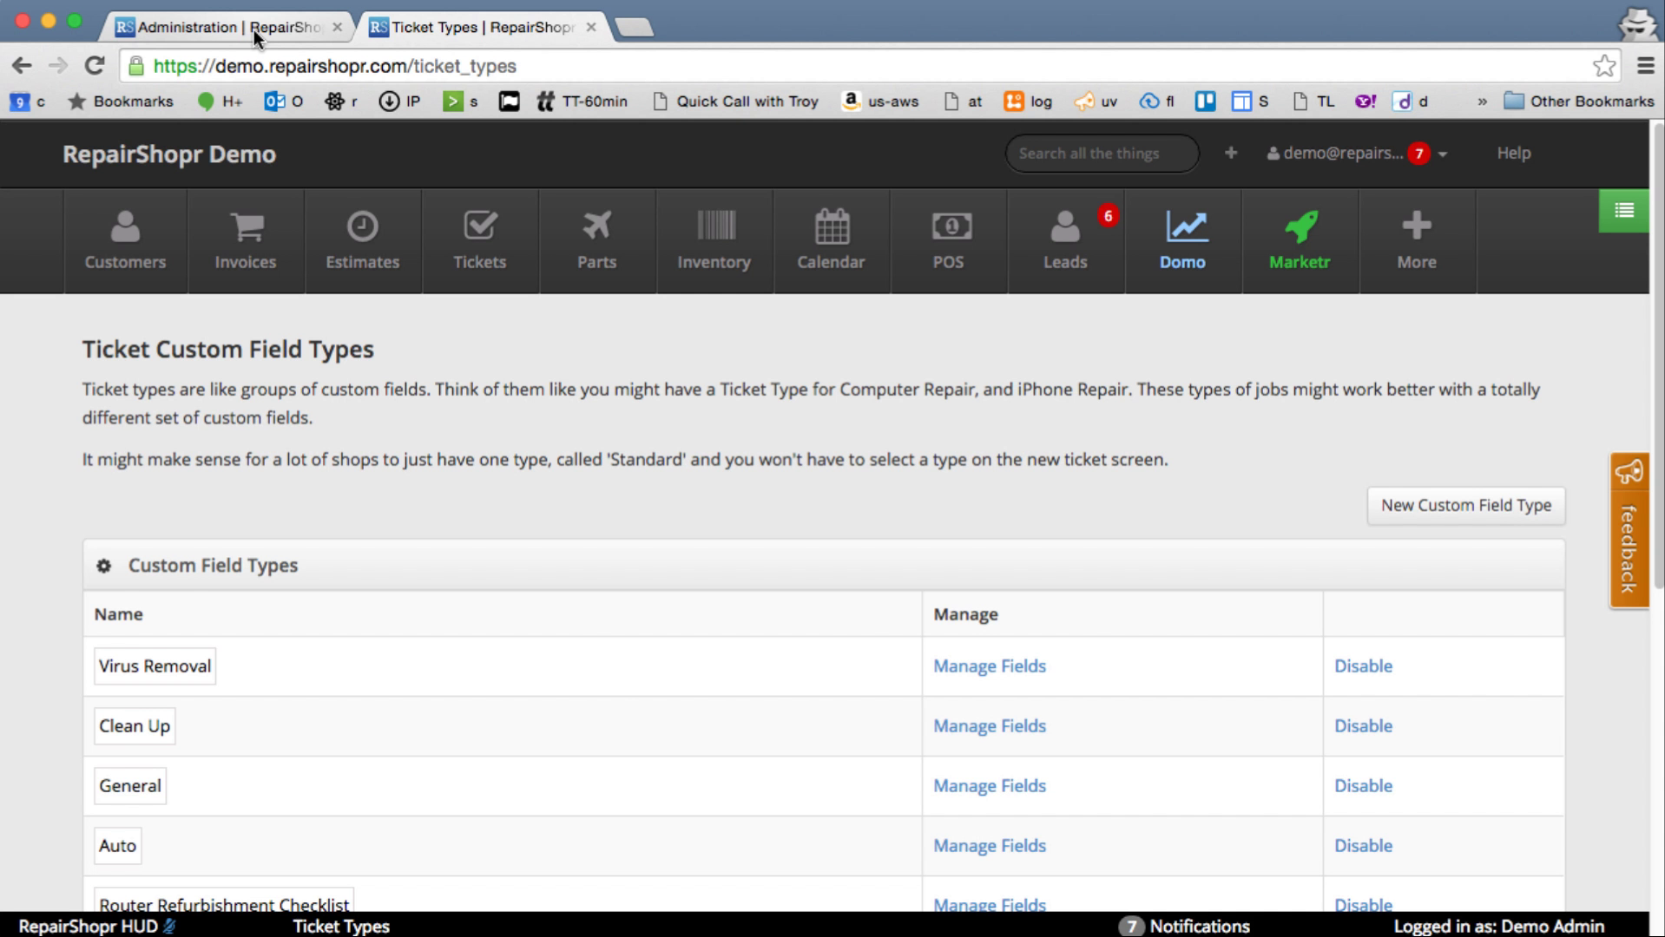
Go to Administration and open the Ticket Custom Field Types list.
click(253, 30)
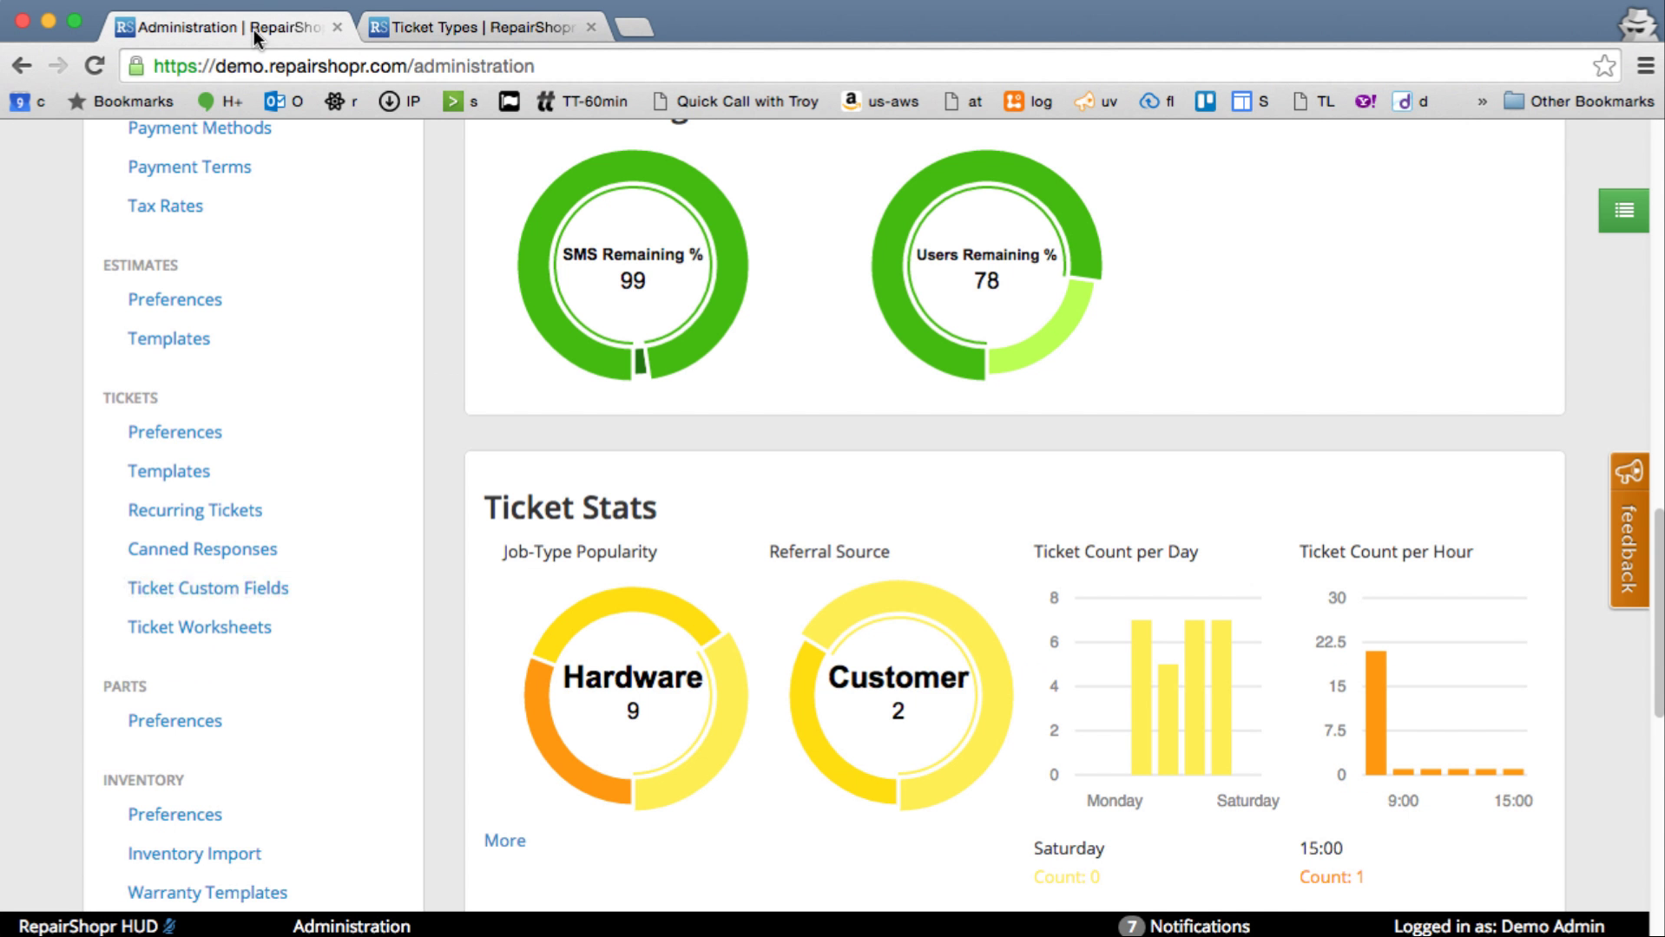
click(208, 590)
click(467, 35)
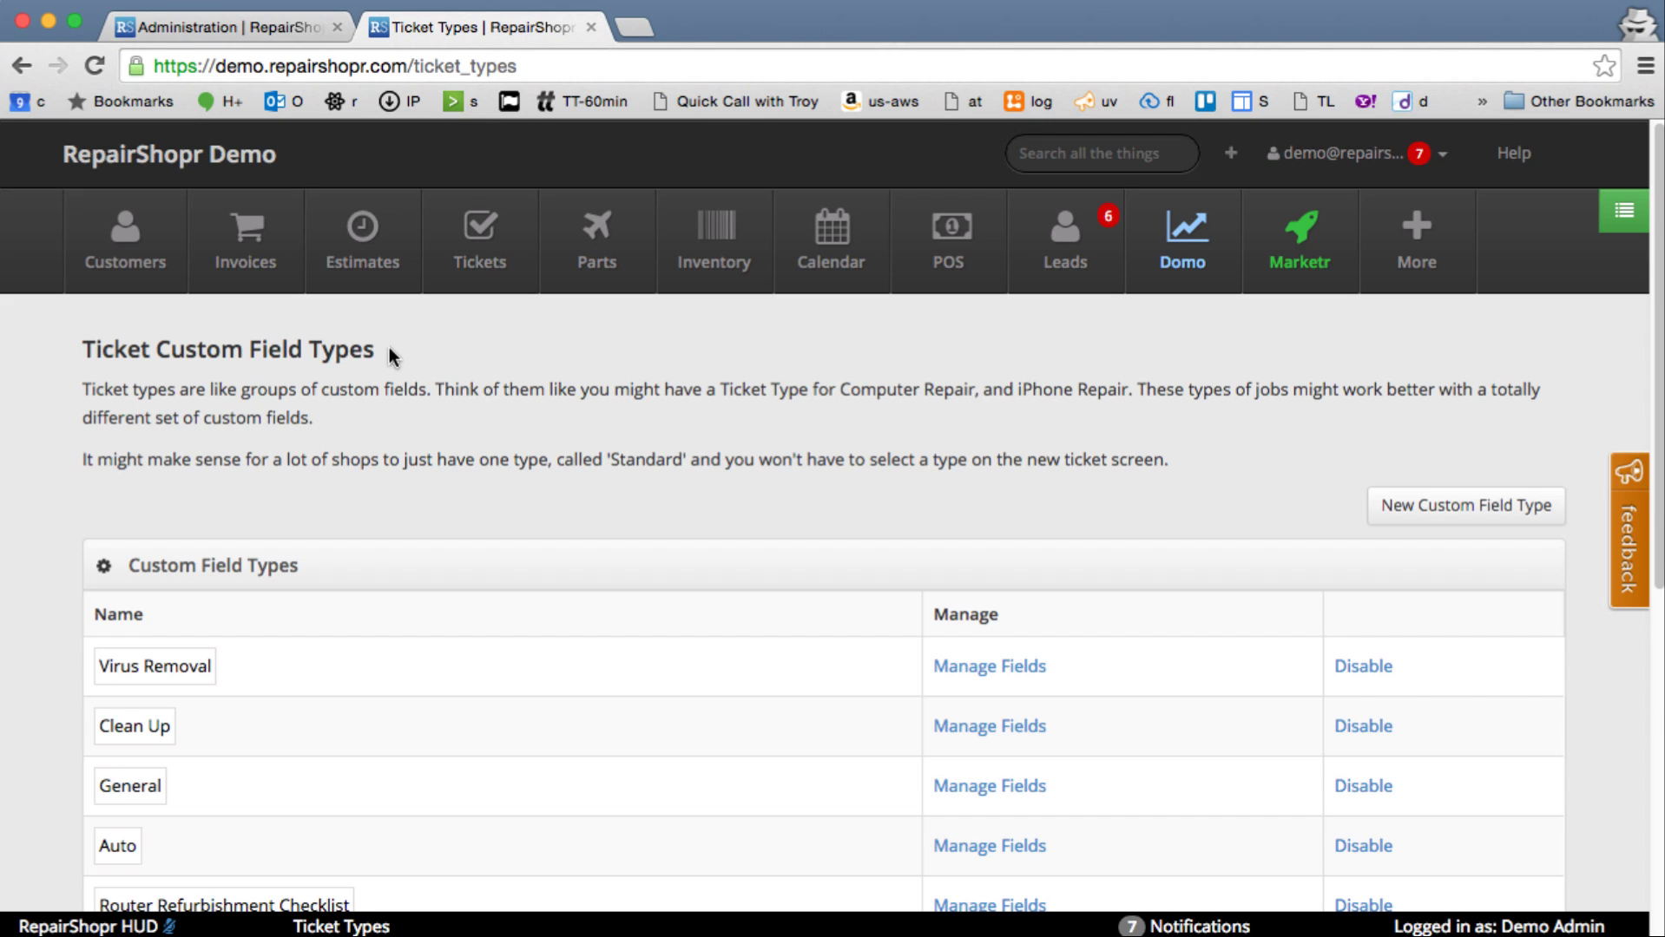
scroll(452, 473, down, 3)
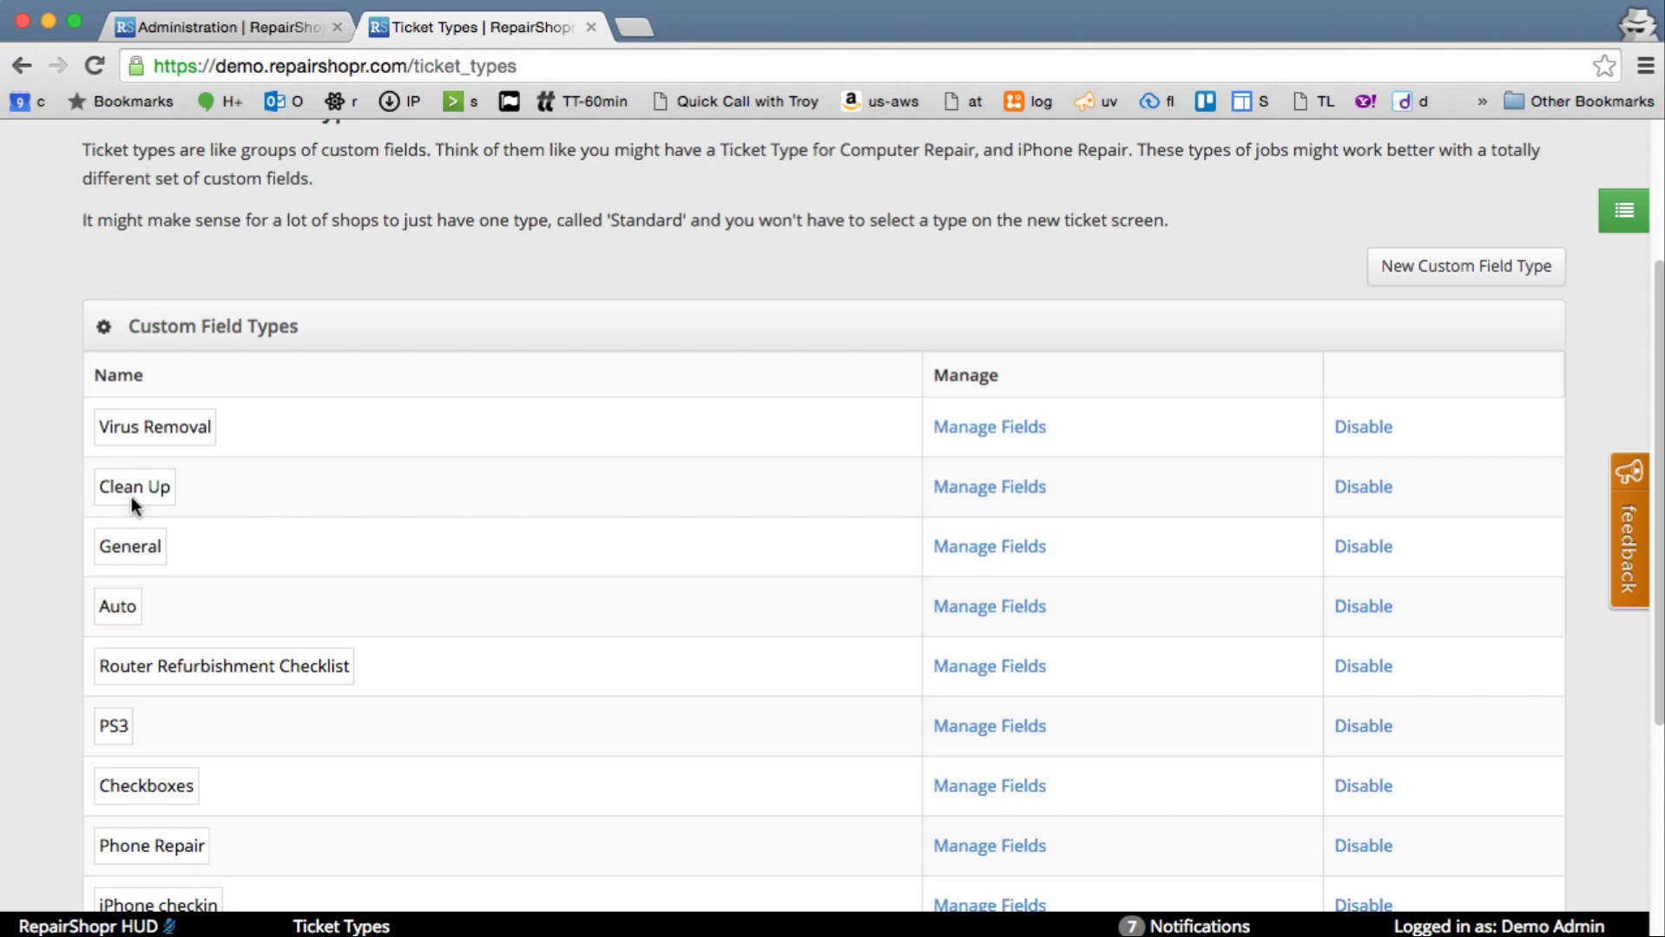
Open the Clean Up type's fields to review its three checkboxes and Summary Results field.
click(1002, 488)
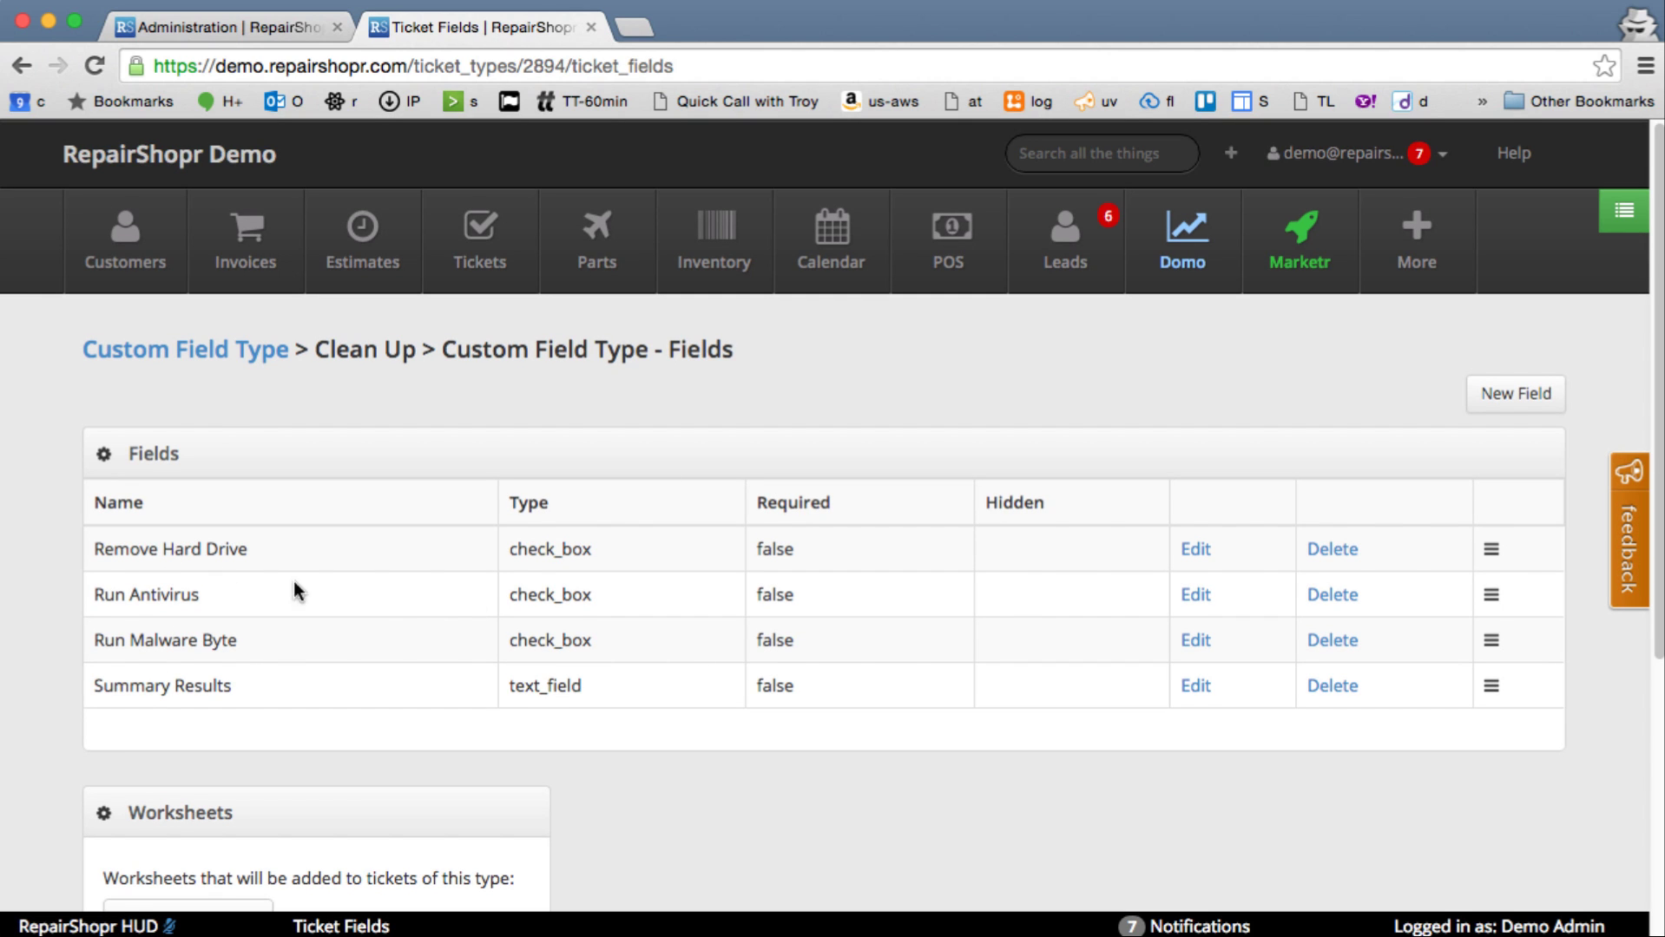
drag(113, 548, 614, 652)
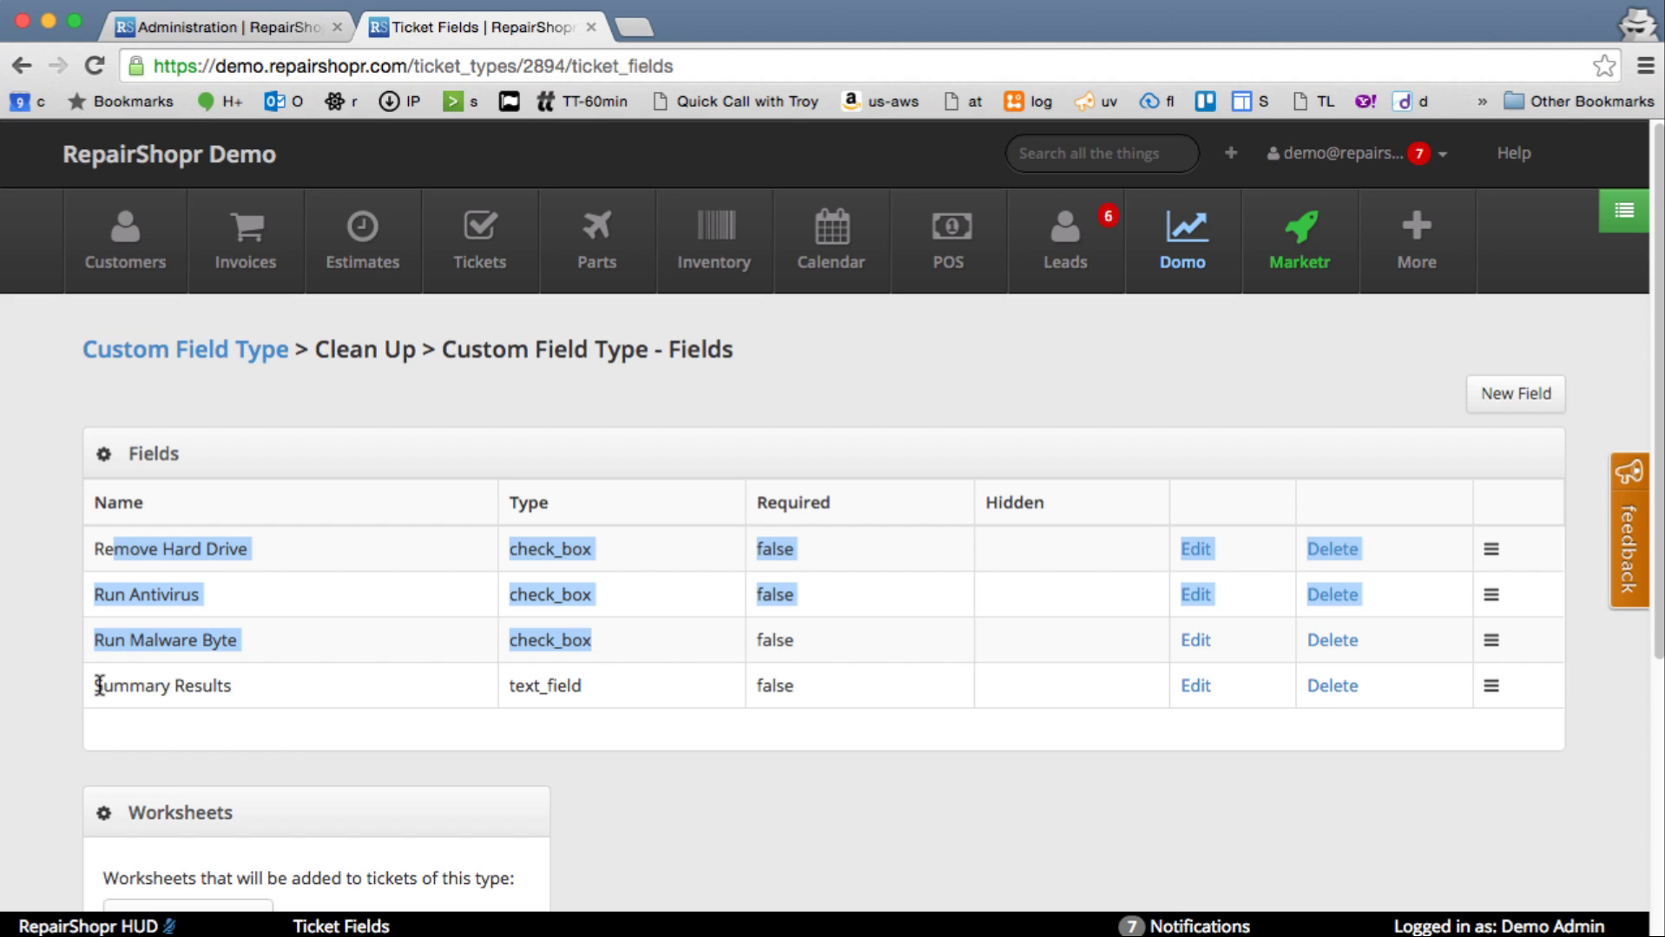
click(922, 418)
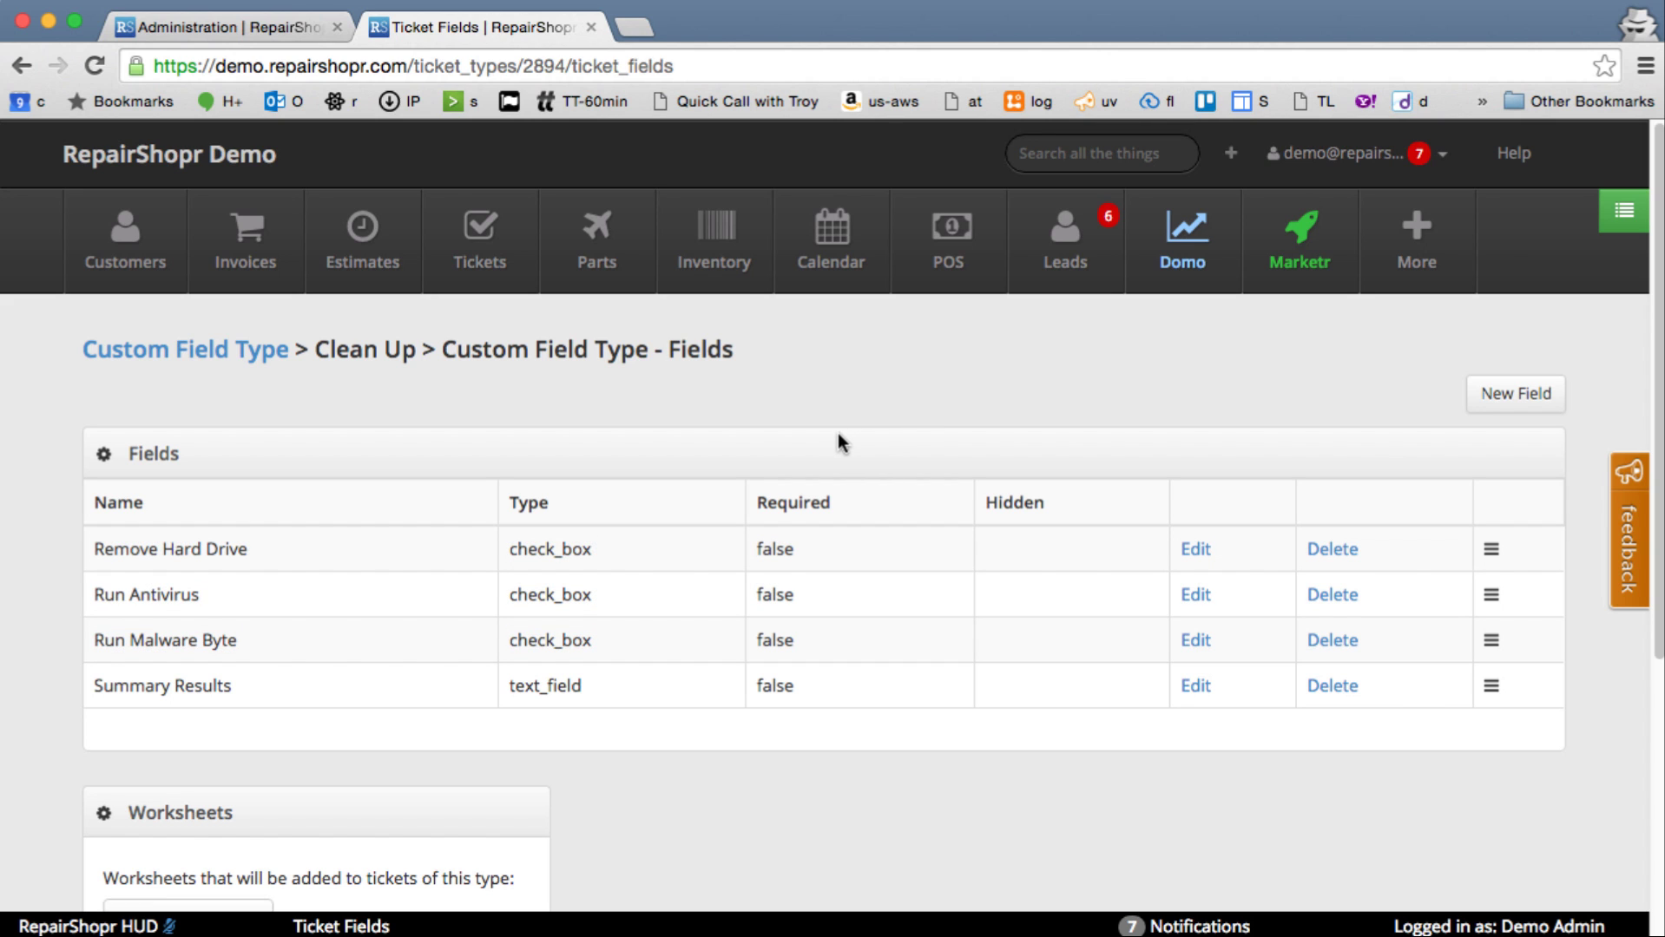
Create a new worksheet template titled 'Clean Up' under Ticket Worksheets settings.
click(208, 27)
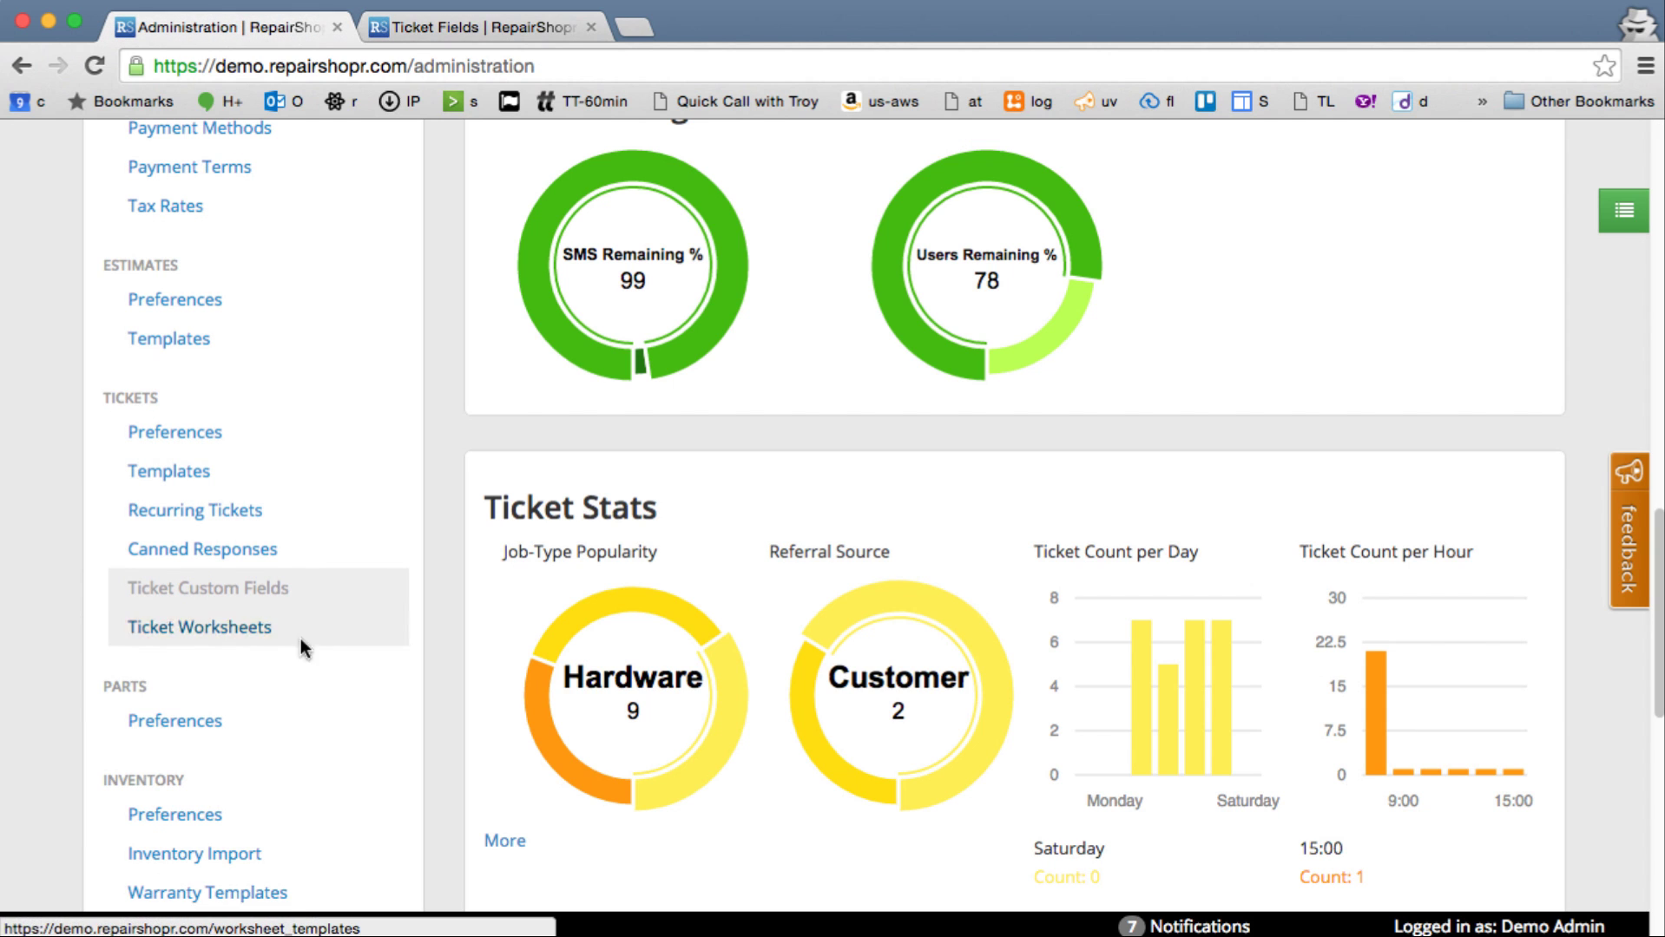
click(217, 628)
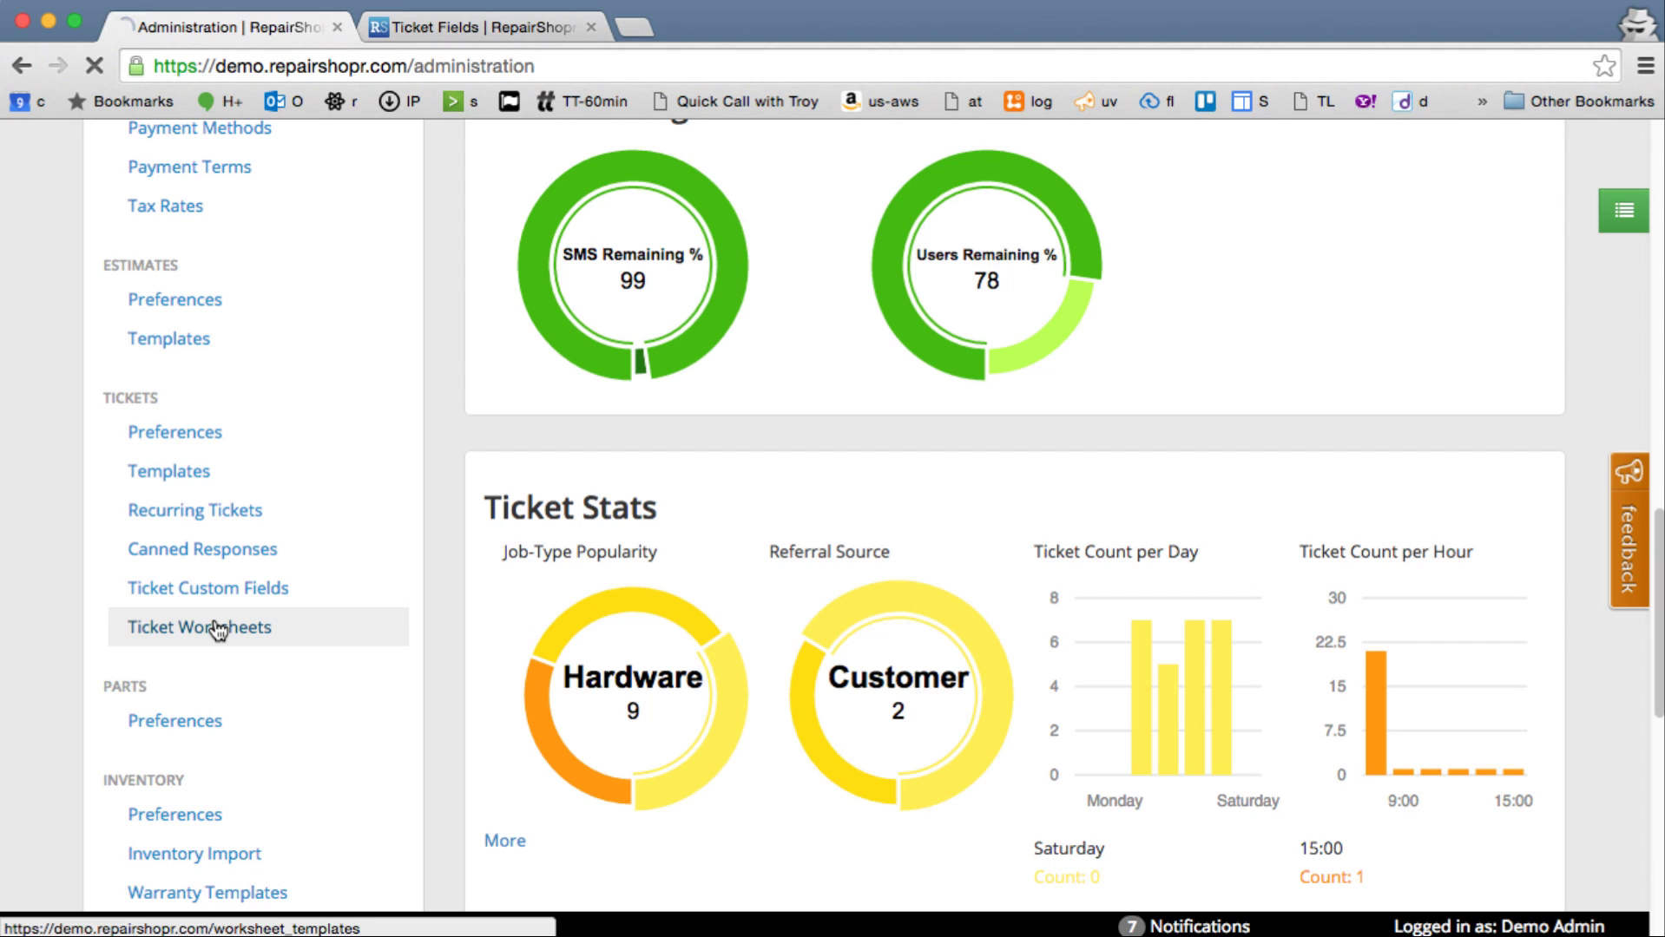
scroll(520, 473, down, 3)
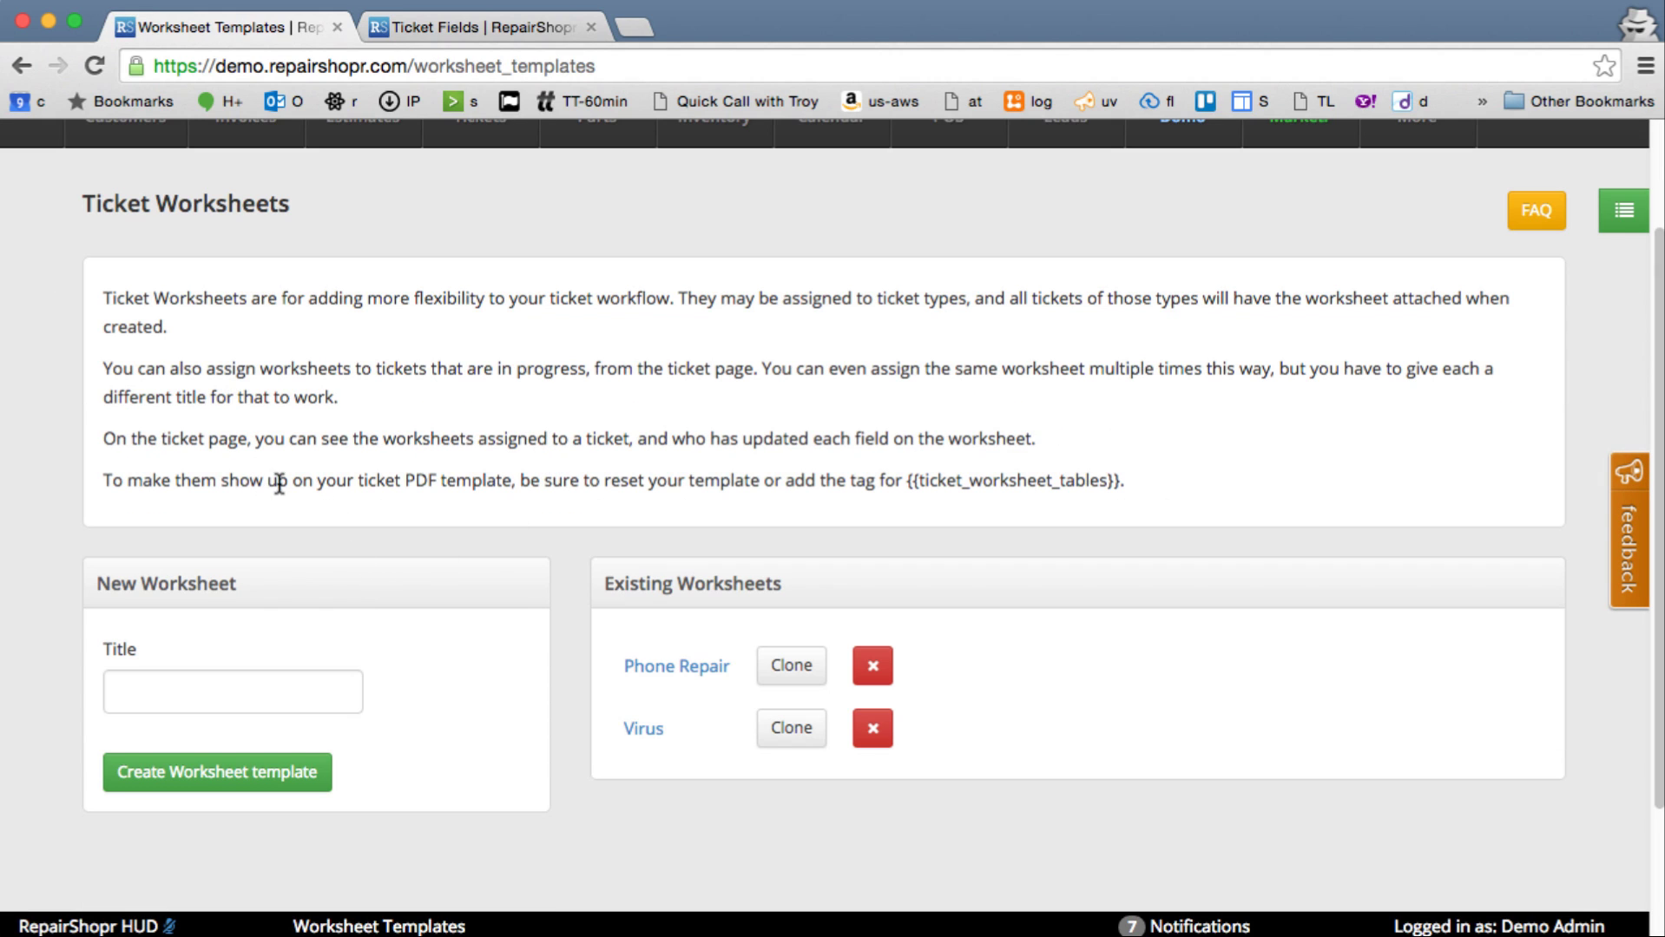
click(209, 694)
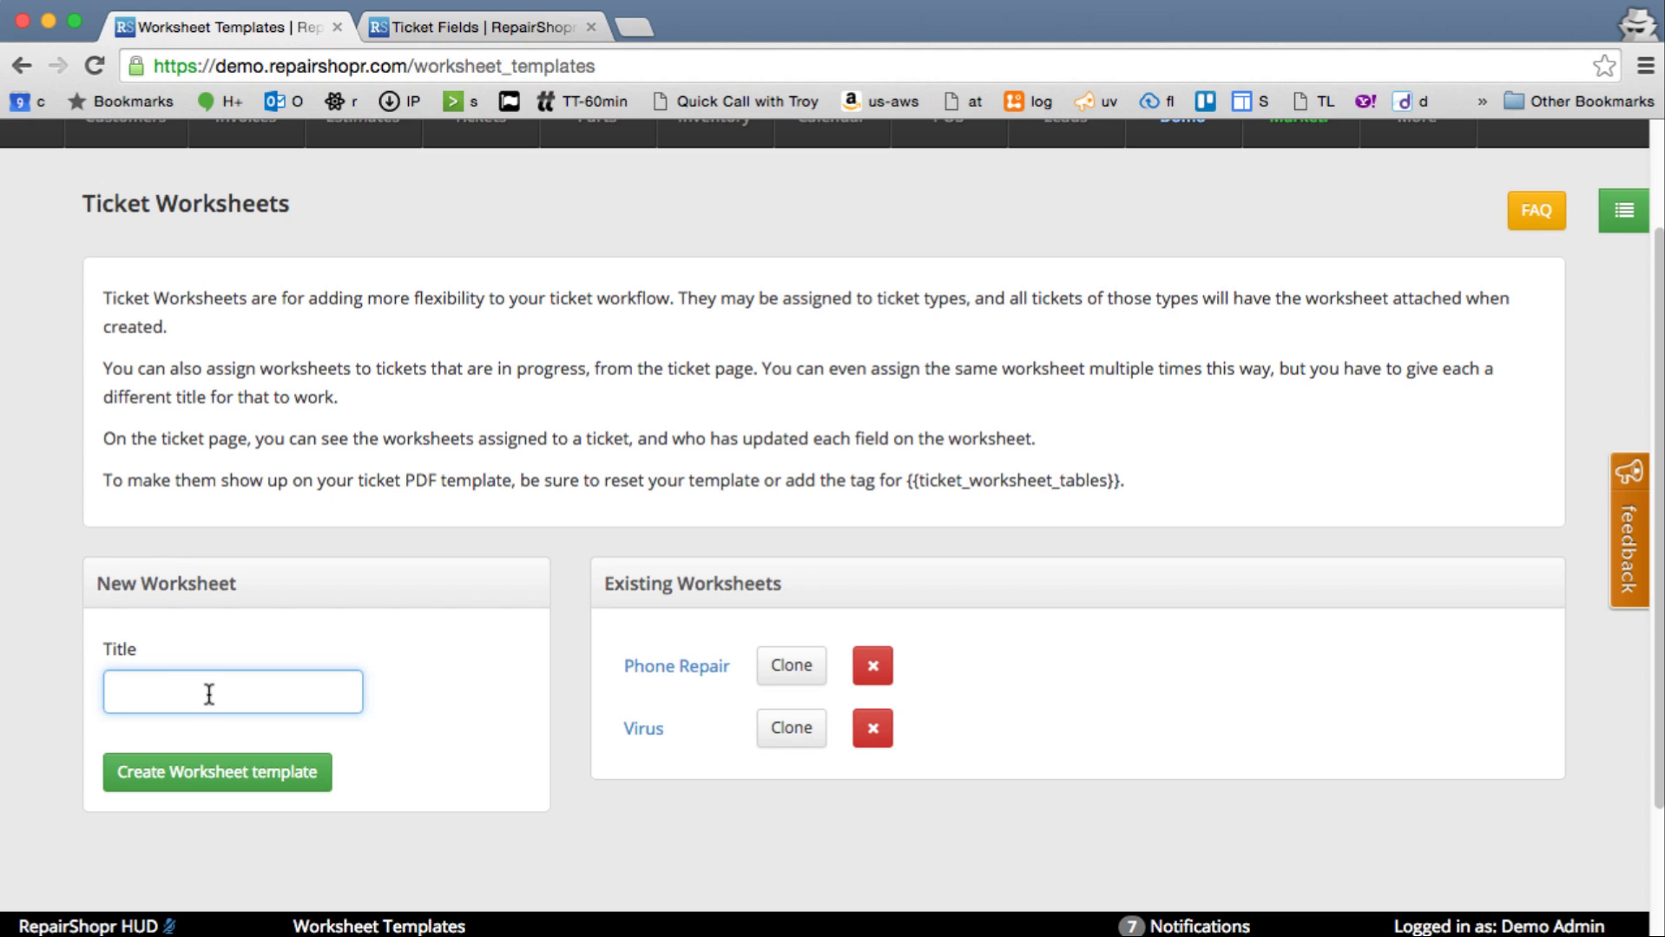
text(Clean Up)
click(206, 775)
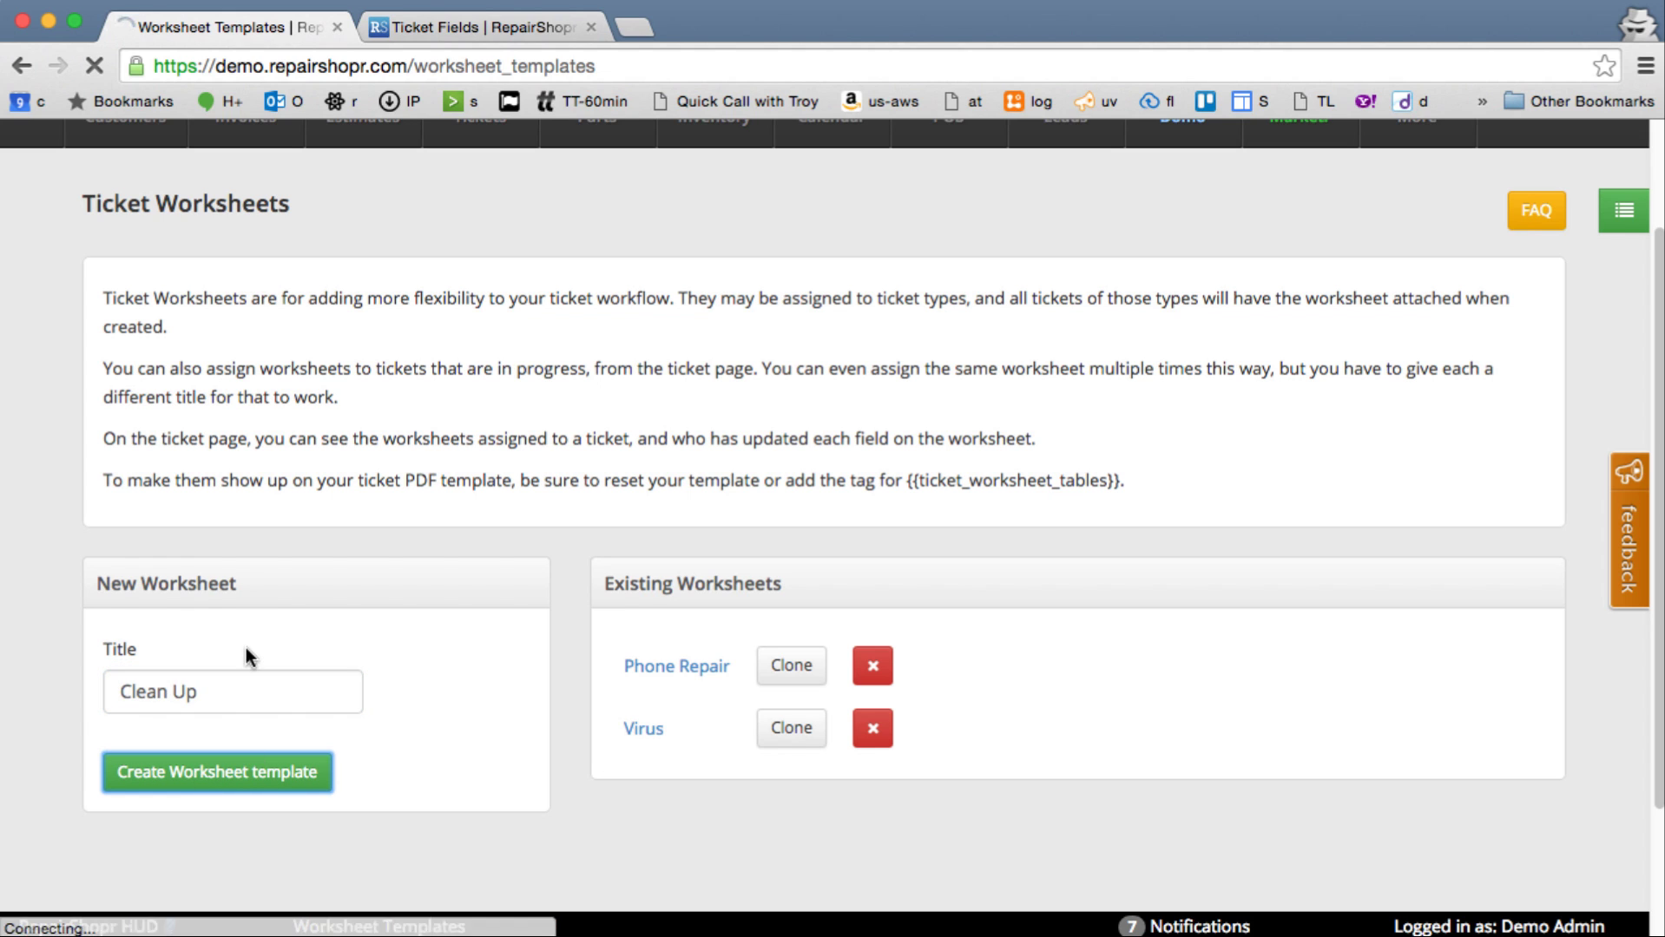
scroll(382, 512, down, 3)
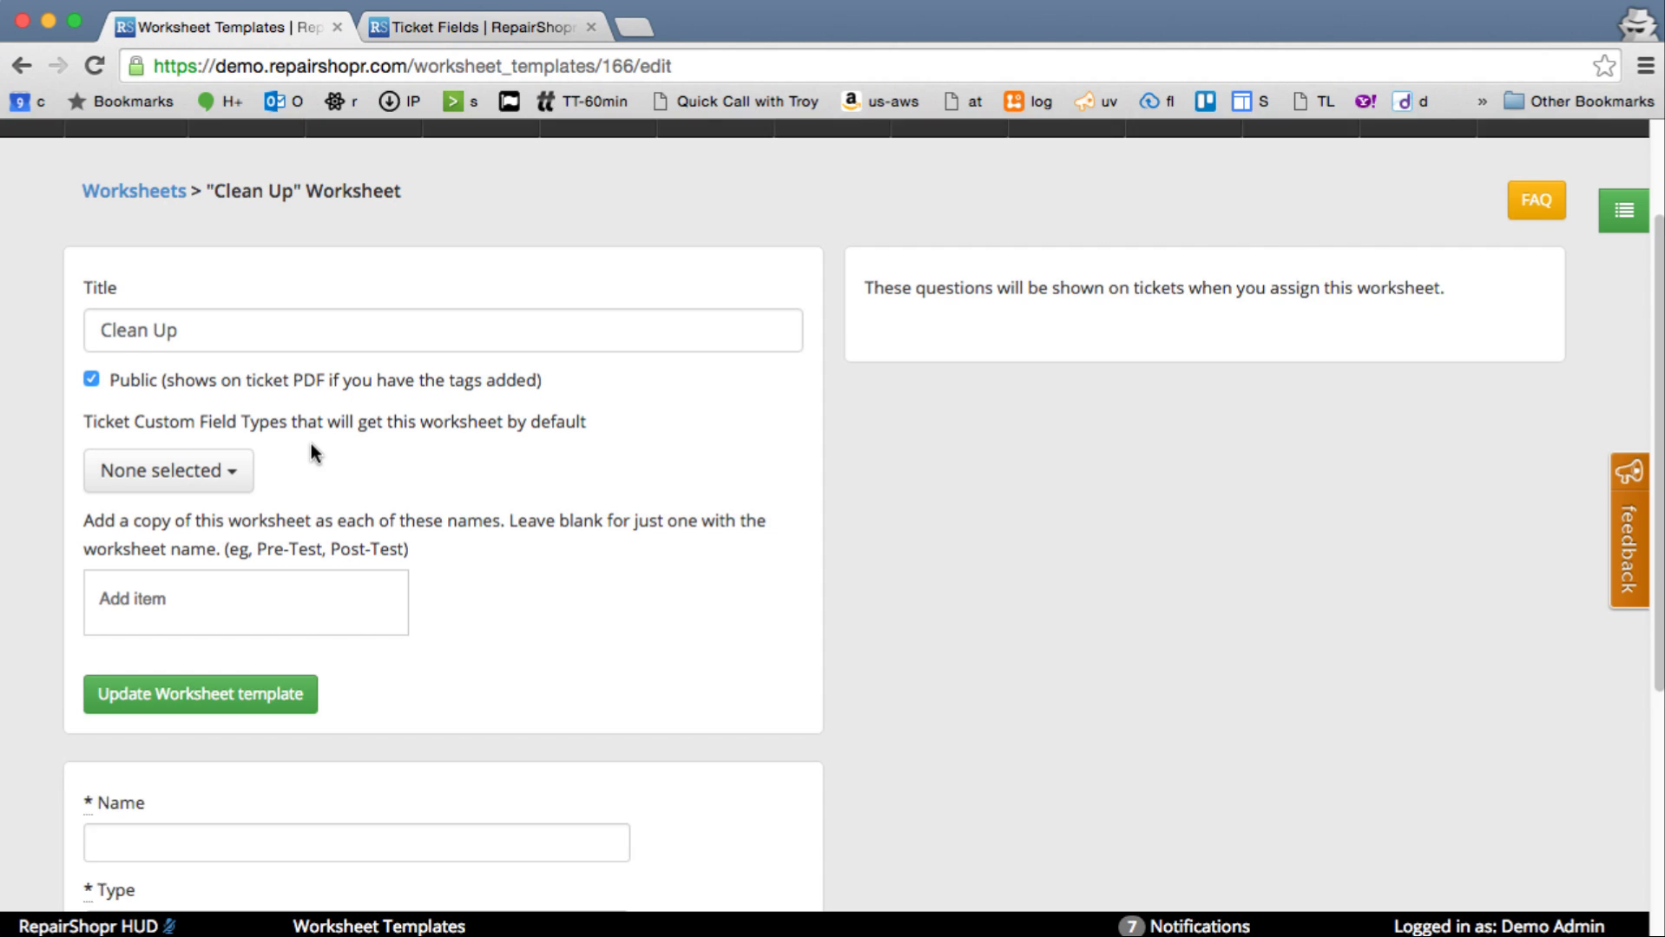
Have the Clean Up ticket custom field type receive this worksheet by default.
scroll(309, 439, down, 1)
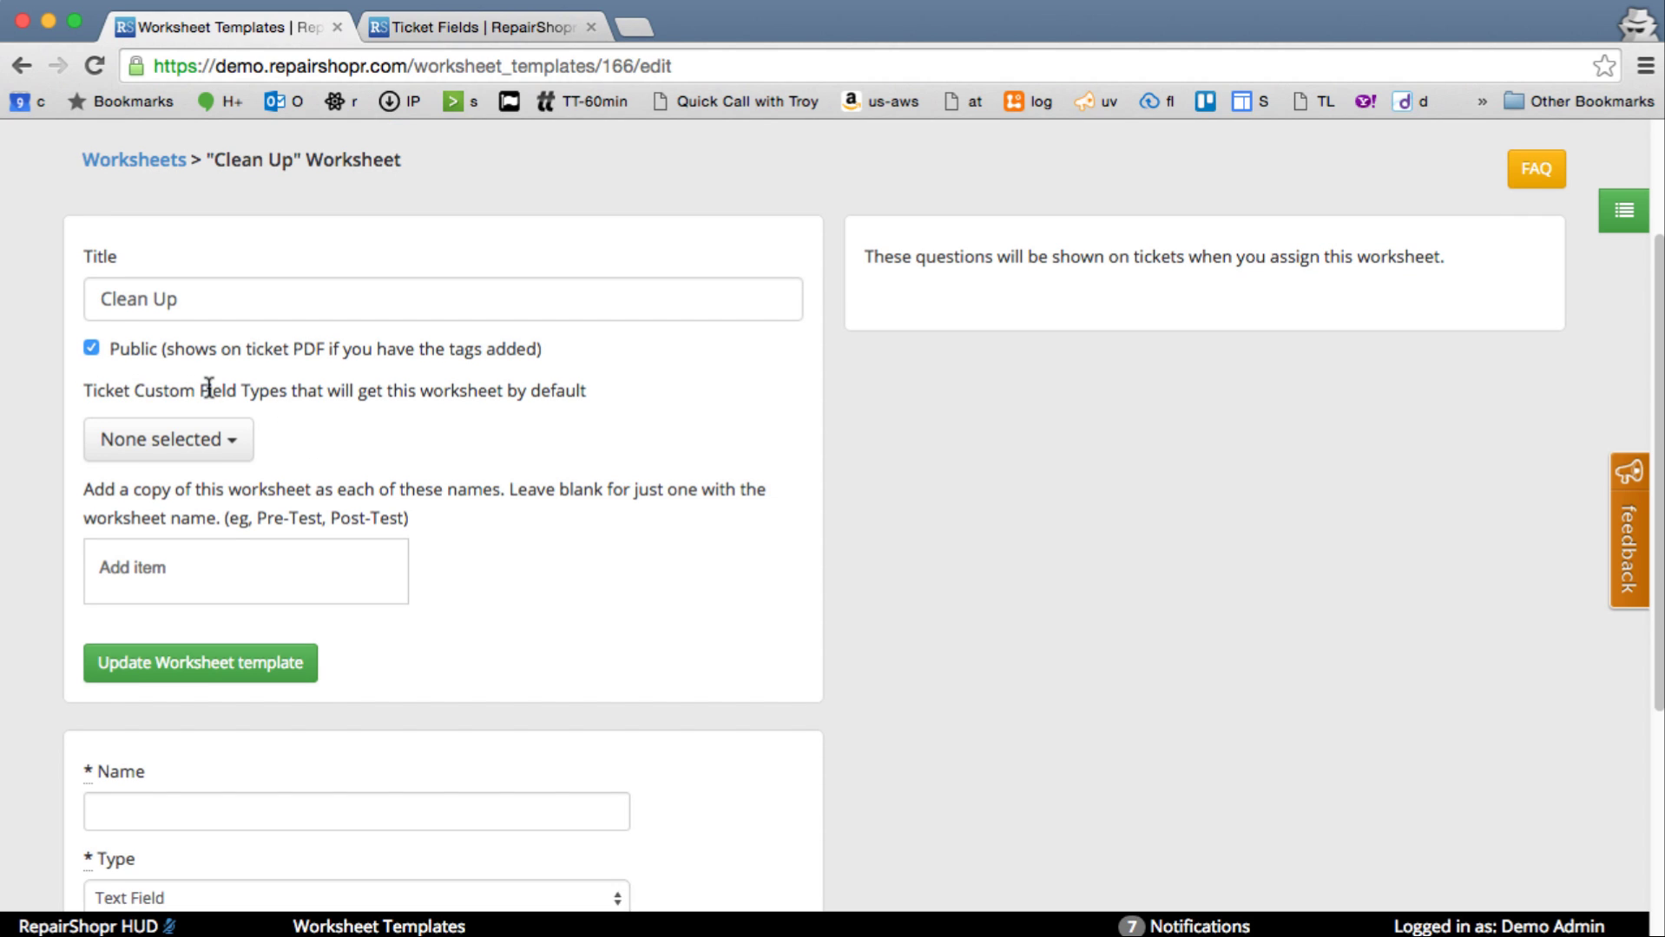
click(223, 444)
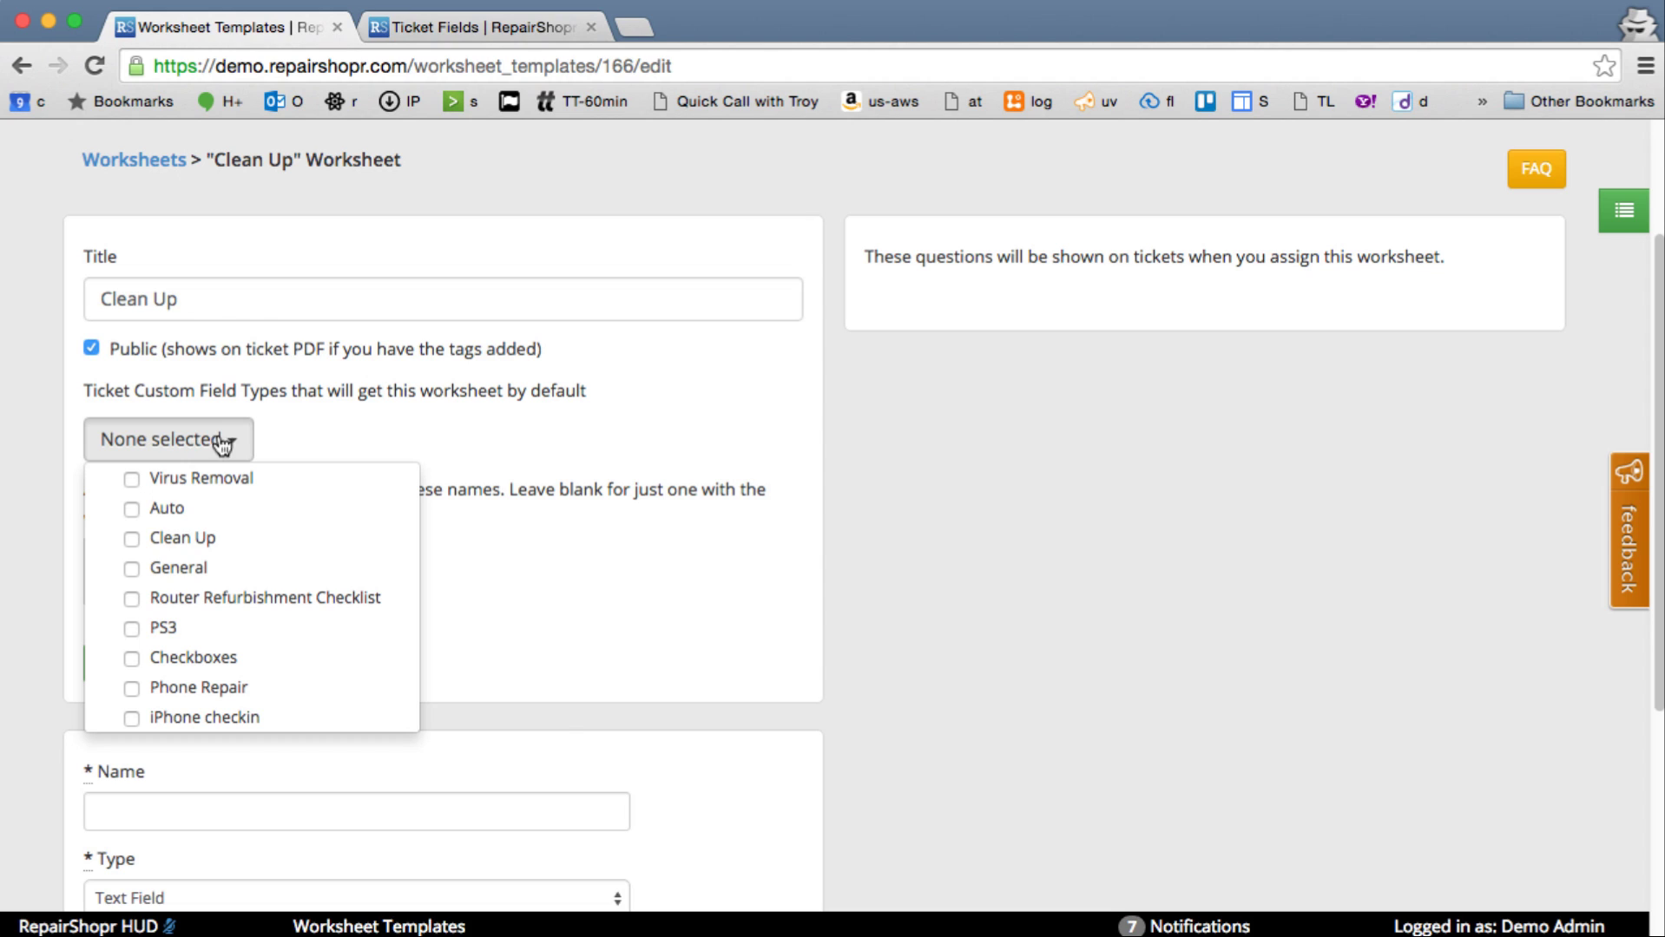
click(178, 542)
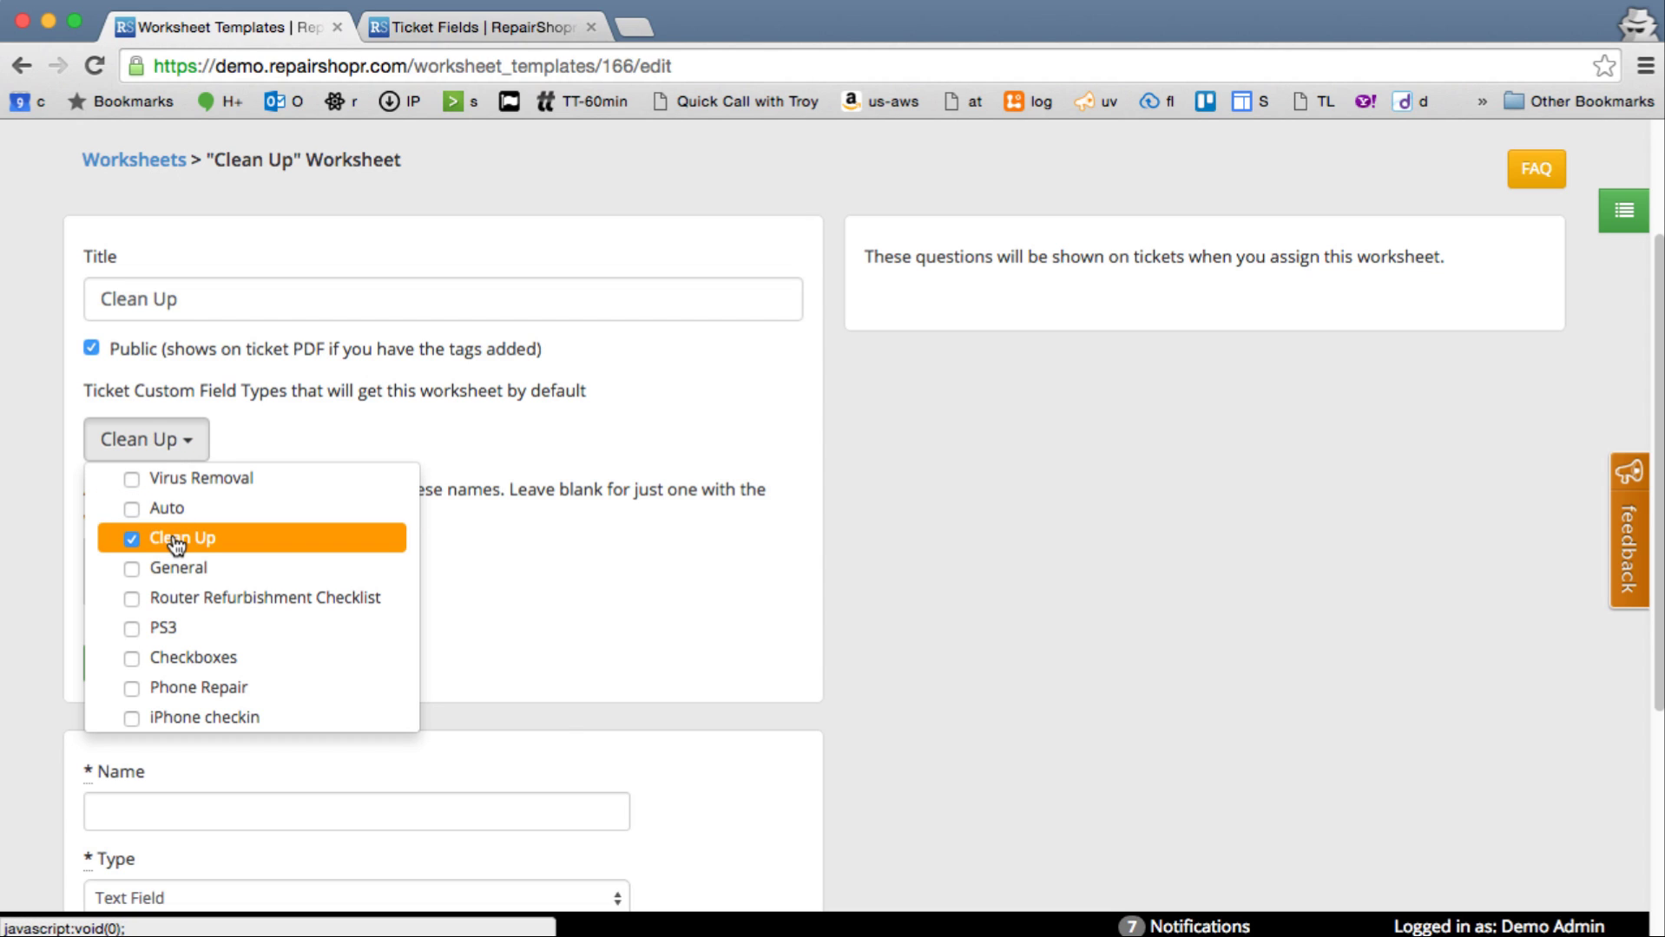
click(545, 429)
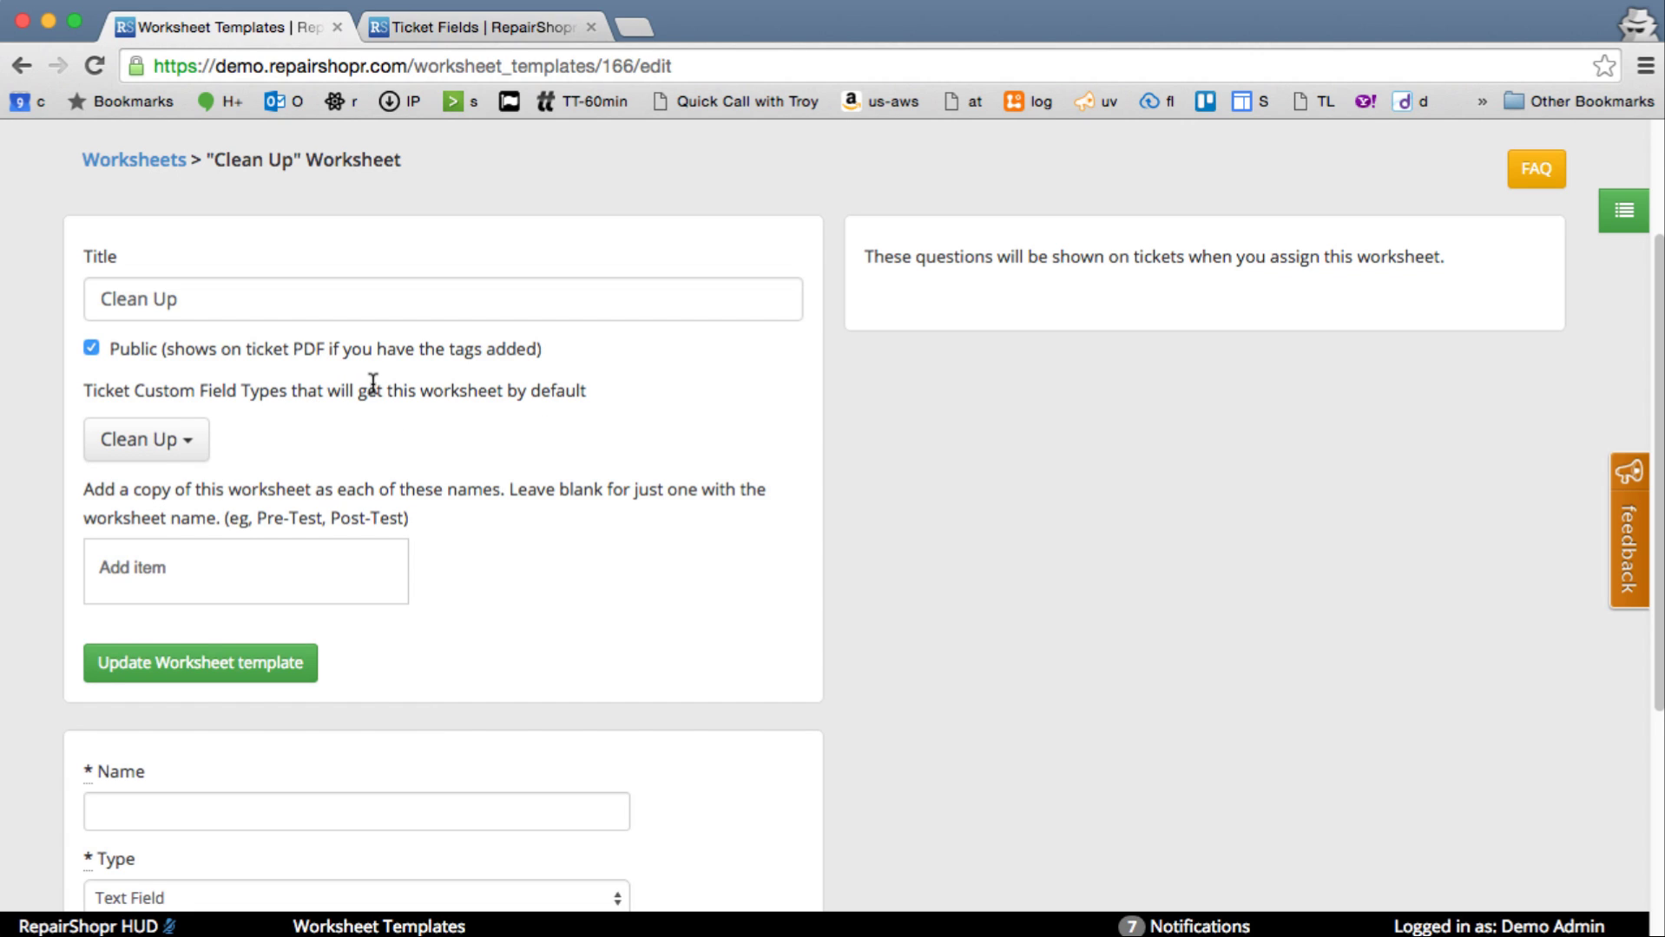
scroll(372, 386, down, 1)
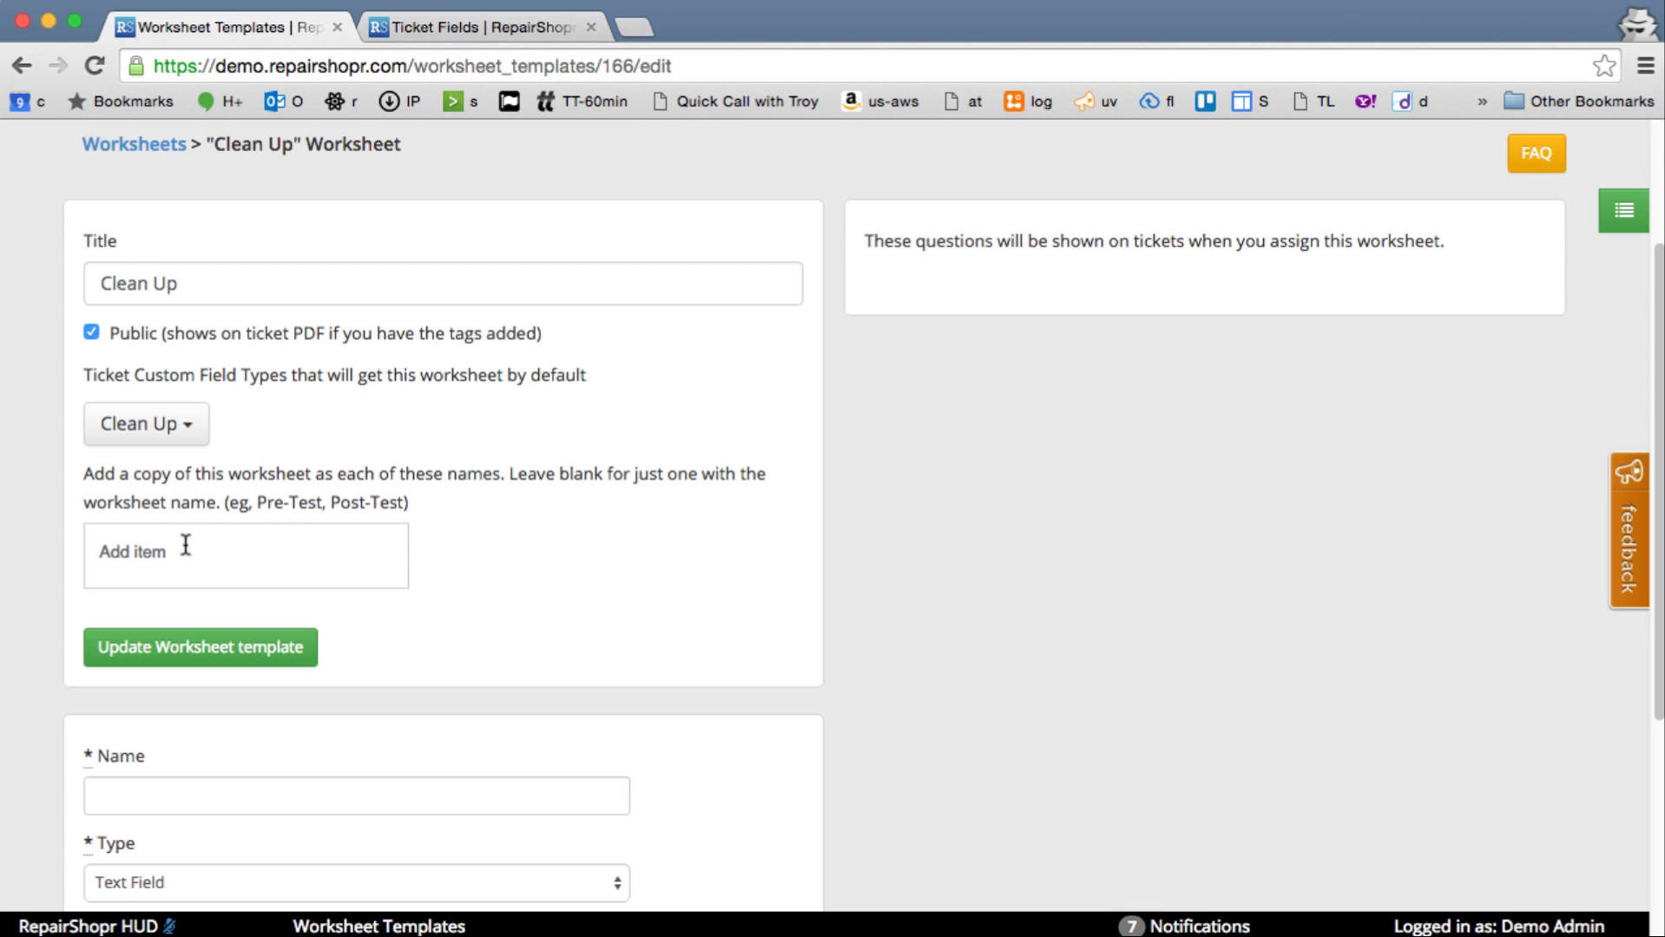
Add copy names Pre-CleanUp, Post-CleanUp and QA-CleanUp, and save the template.
click(144, 550)
text(Pre-CleanUp)
key(Return)
text(Post)
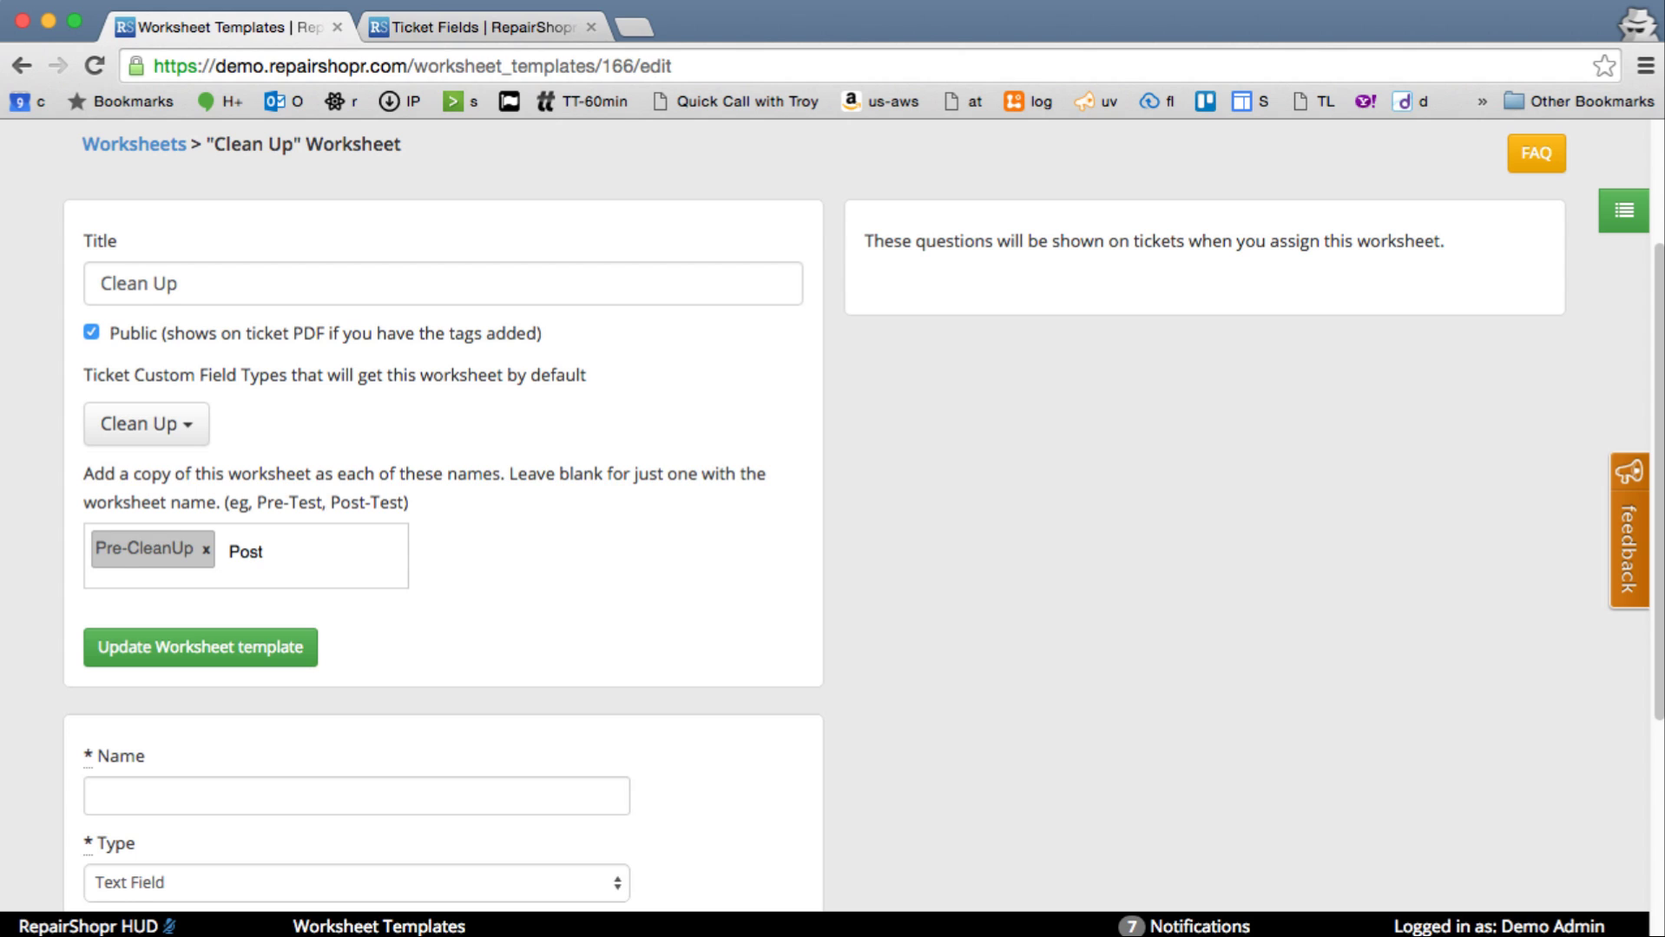
text(-CleanUp)
key(Return)
text(QA-CleanUp)
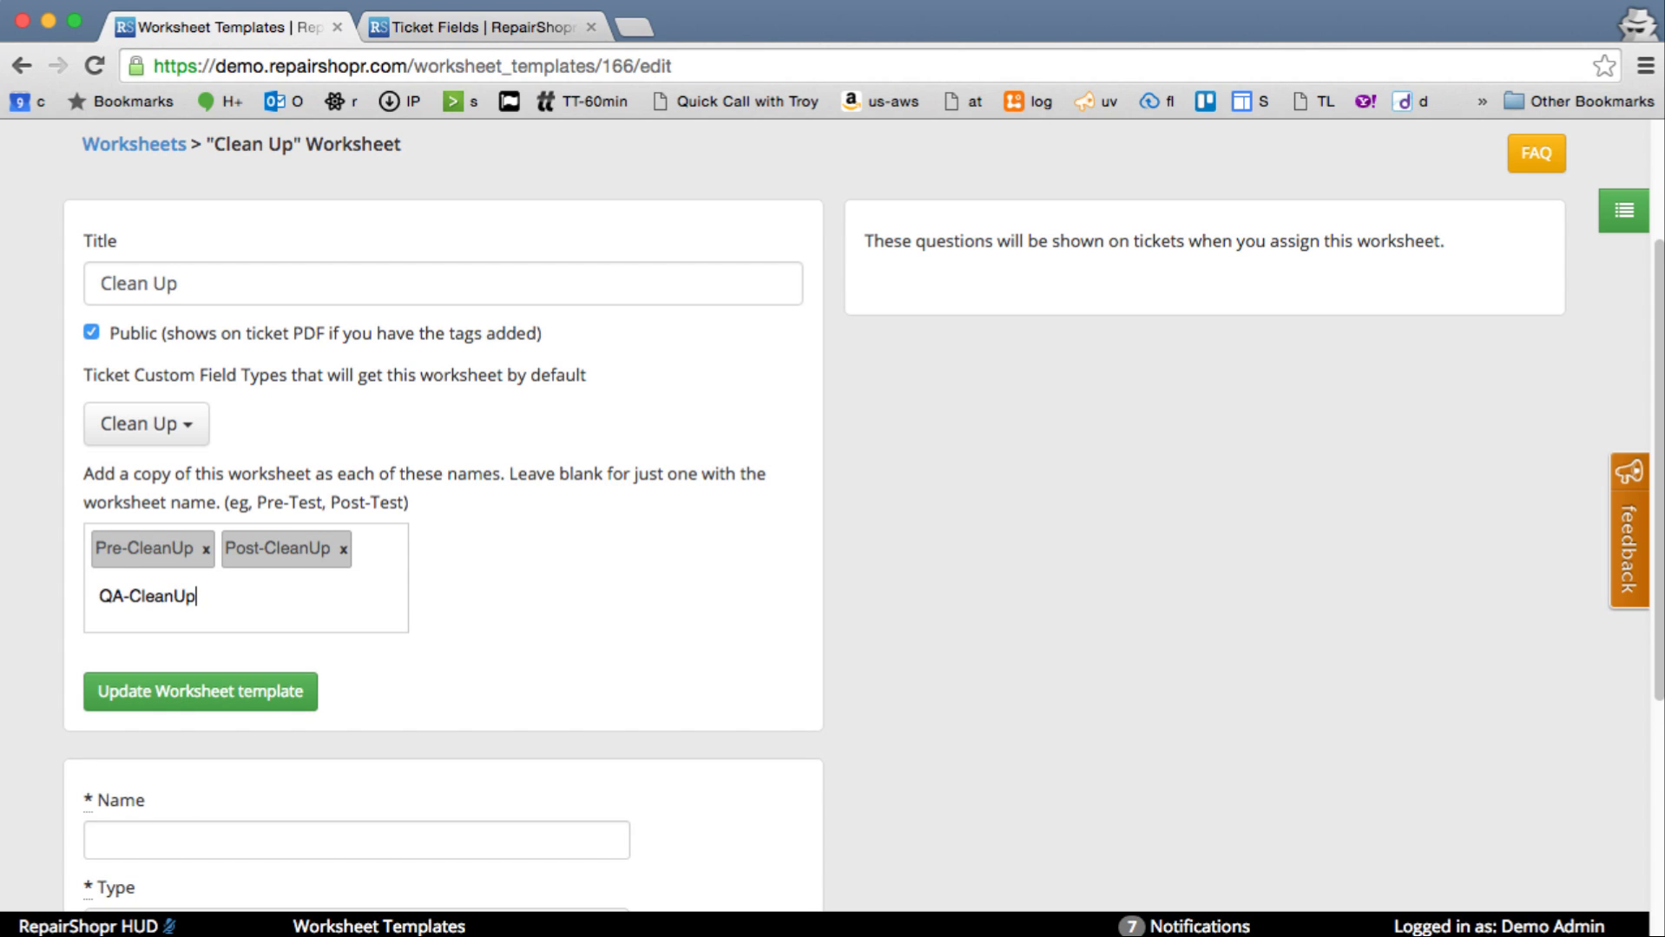
key(Return)
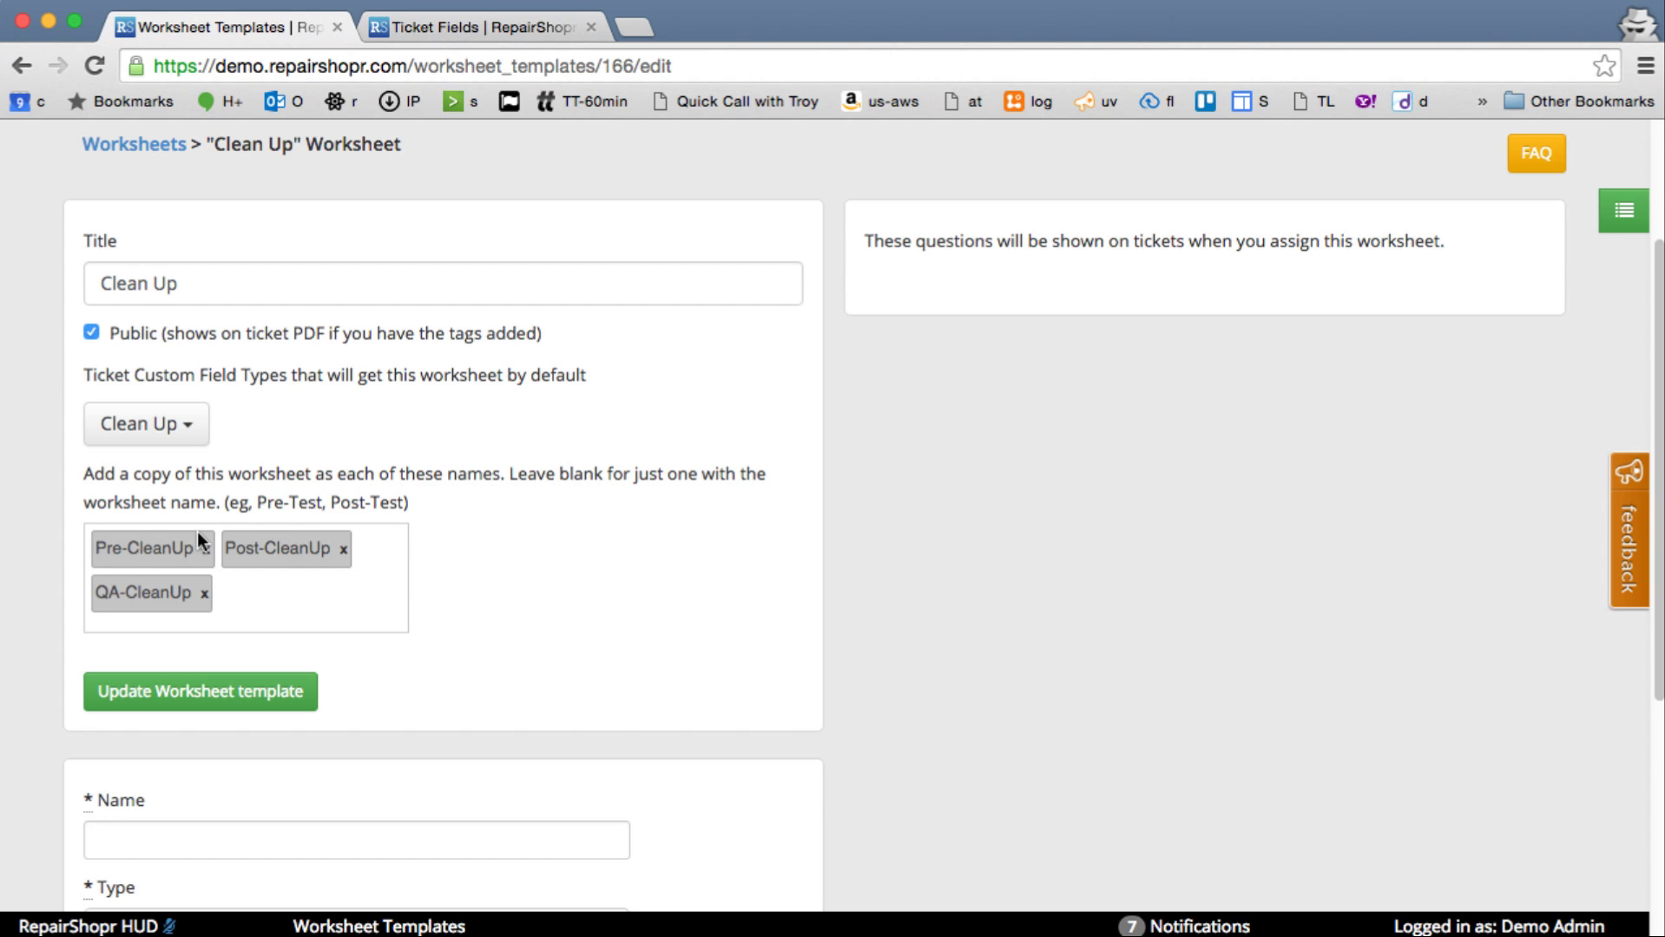
click(189, 701)
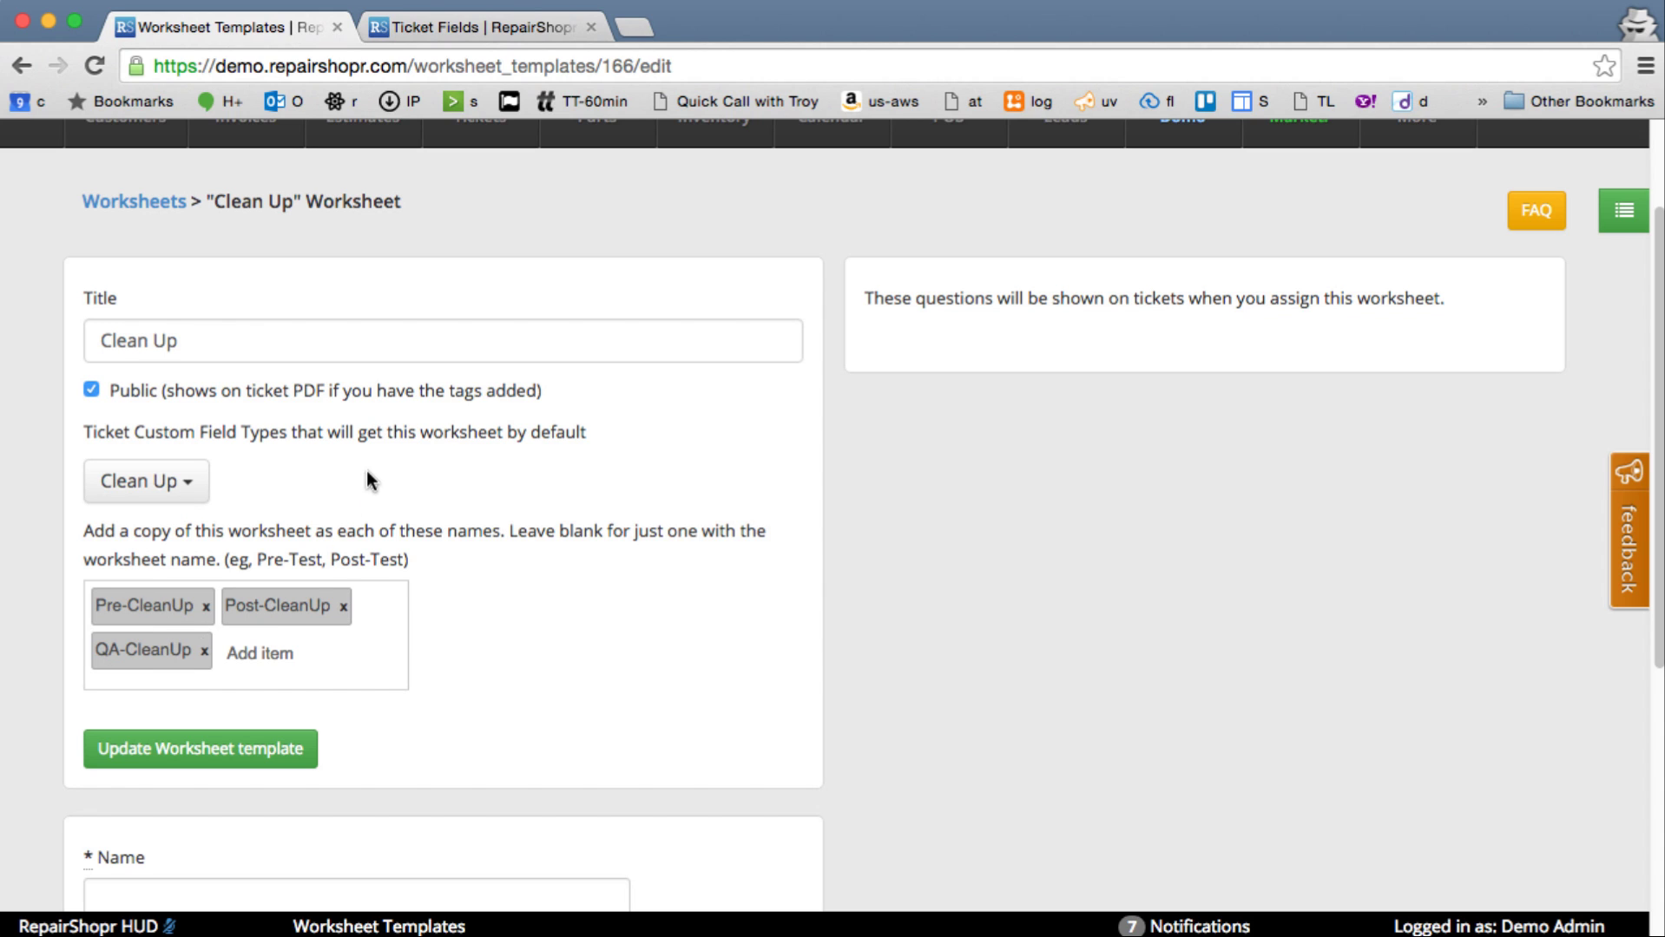
Add a Dust Off check box field to the worksheet.
scroll(458, 408, down, 1)
scroll(524, 512, down, 3)
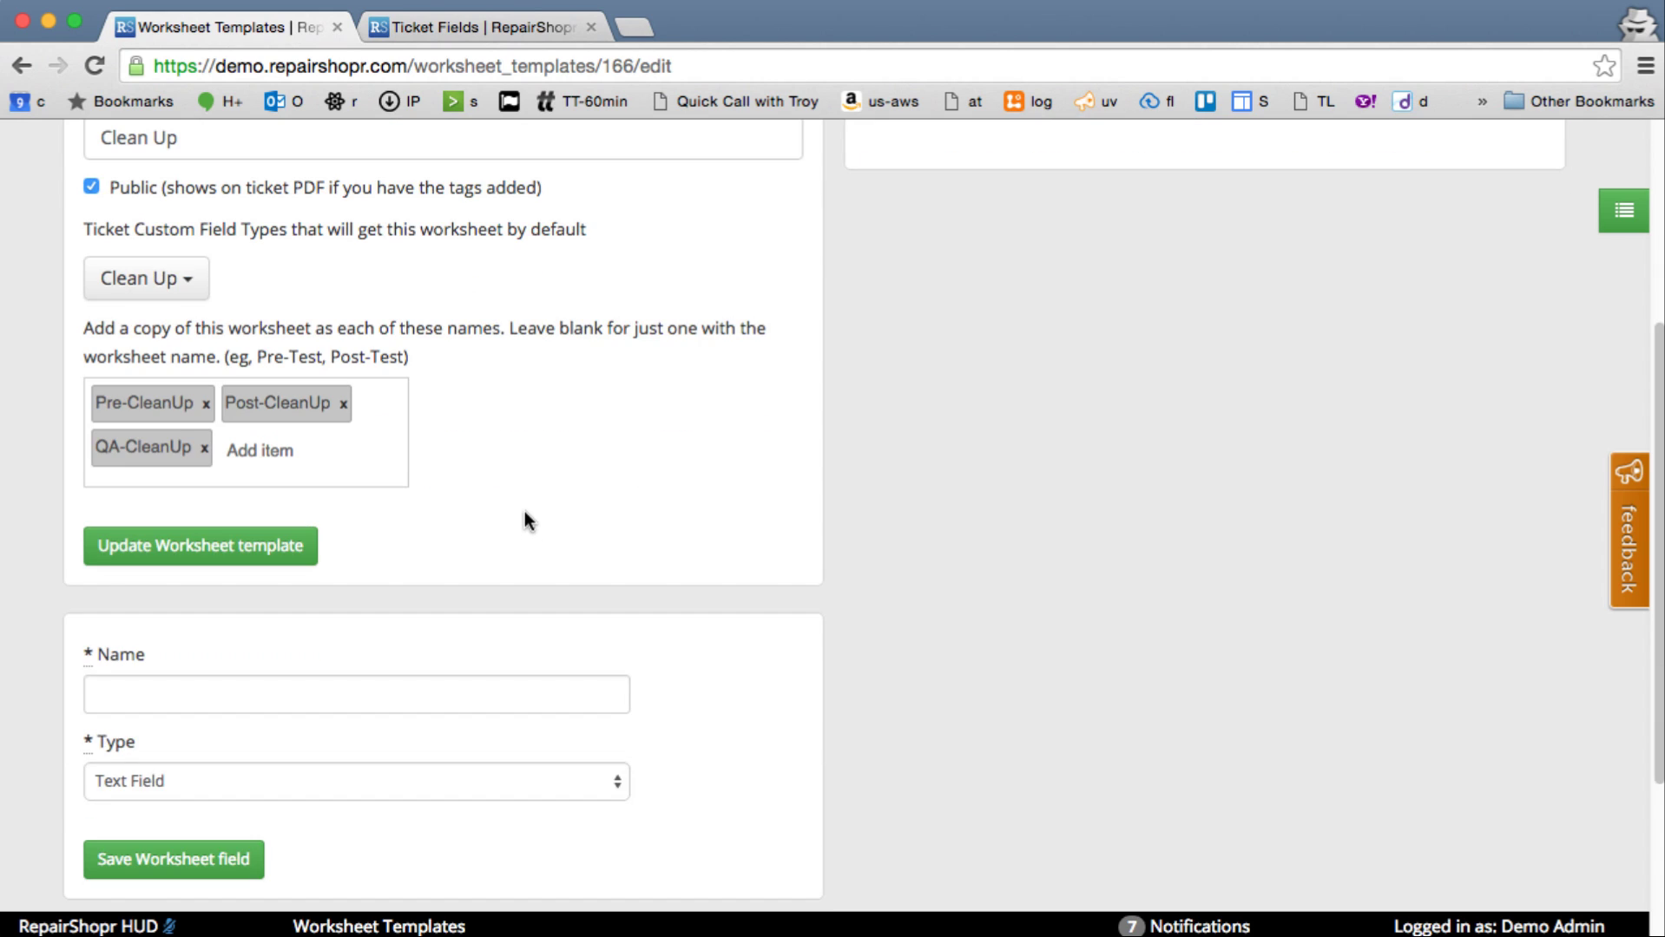
scroll(538, 505, down, 4)
click(368, 434)
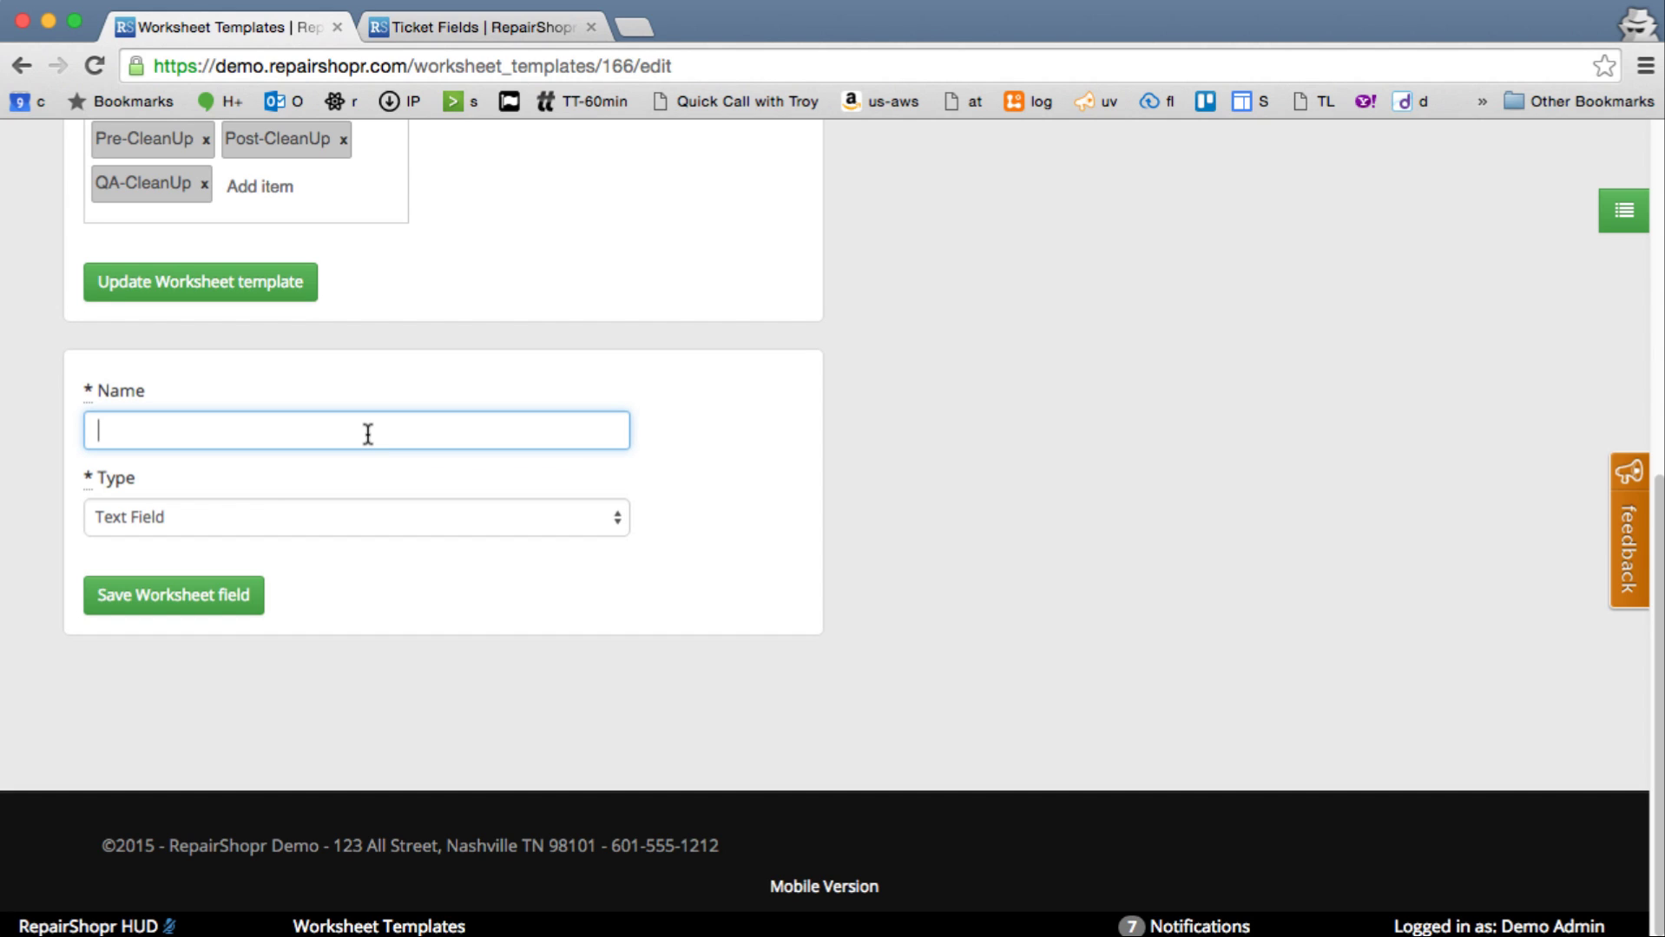
text(Dust Off)
click(389, 517)
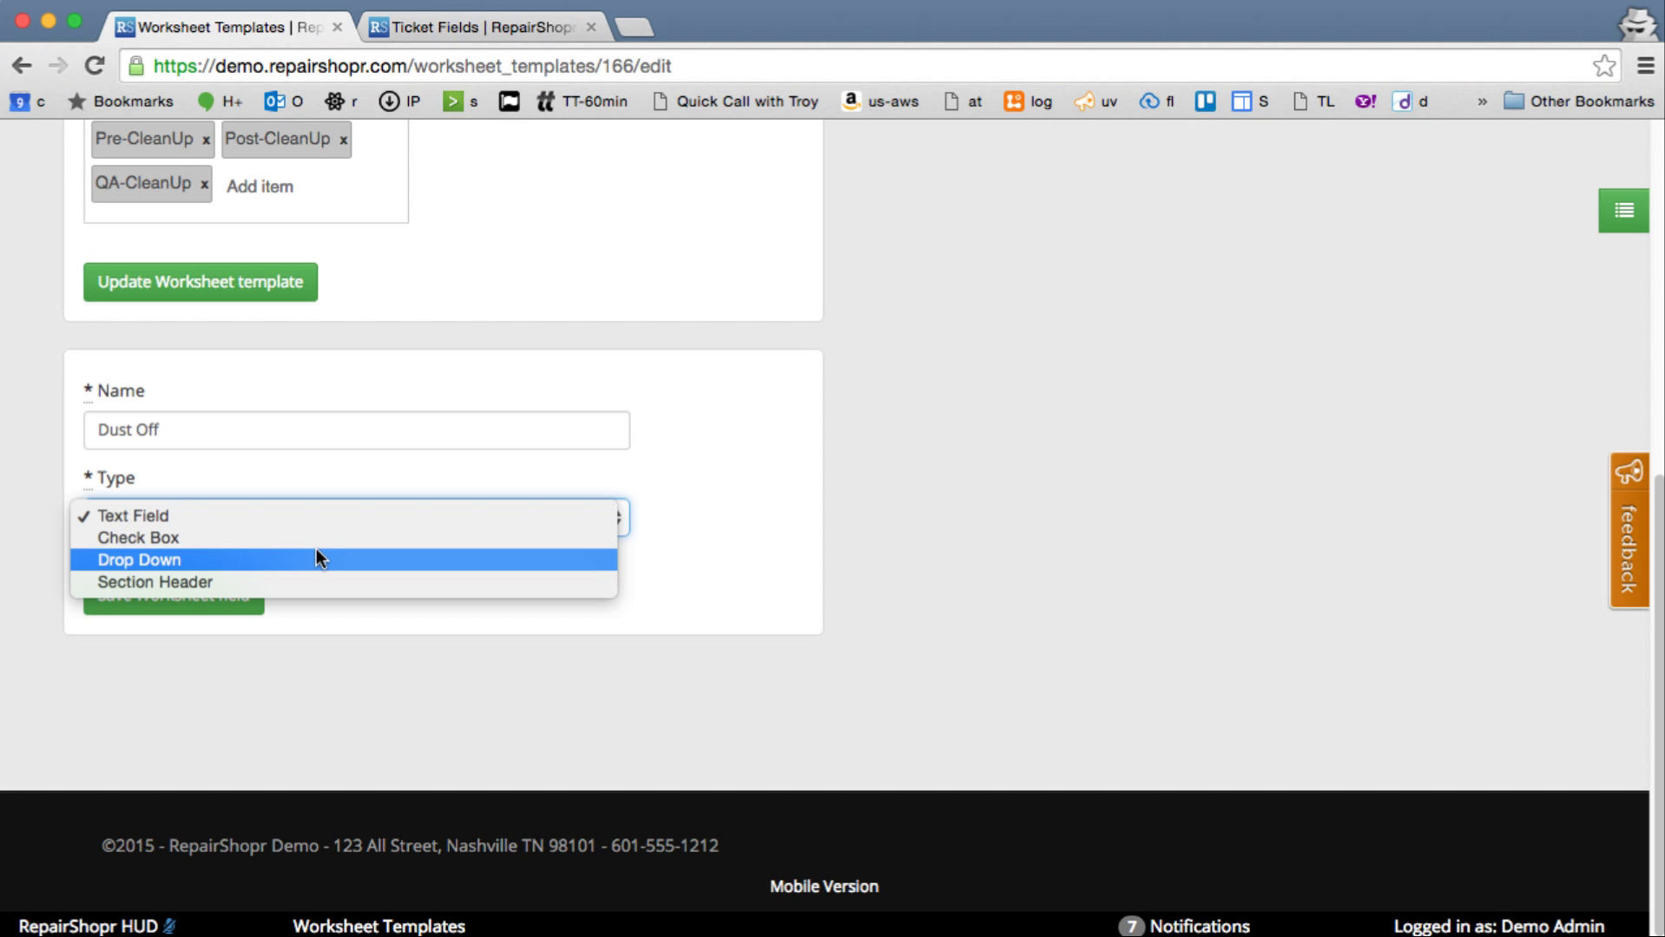
click(314, 537)
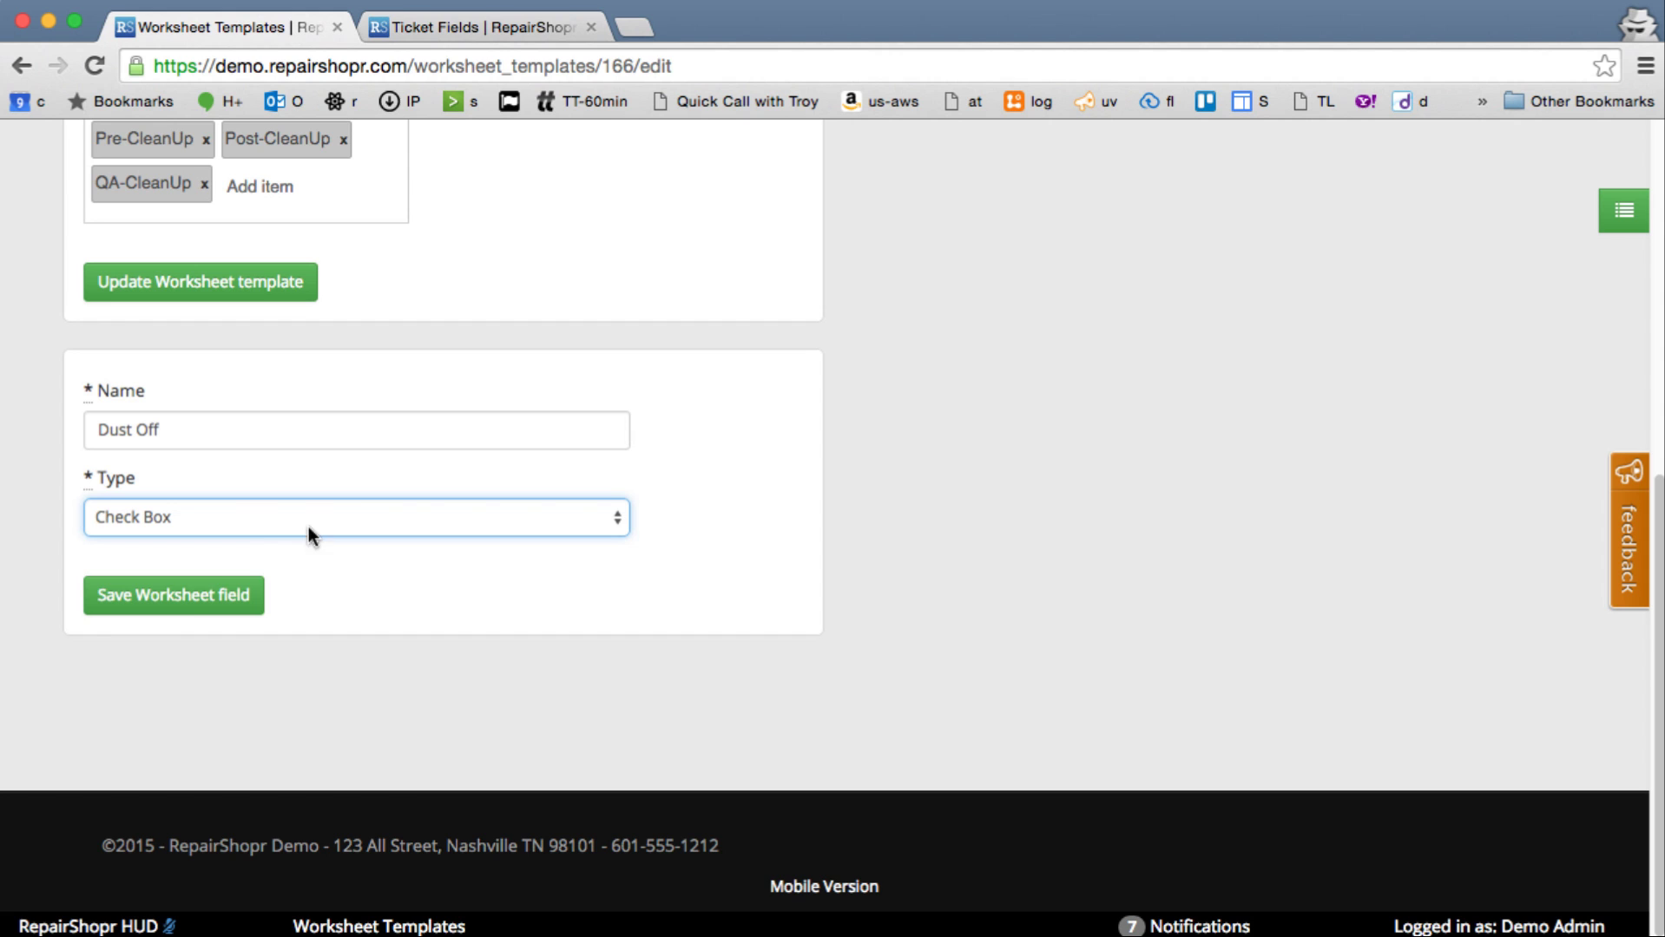
click(178, 603)
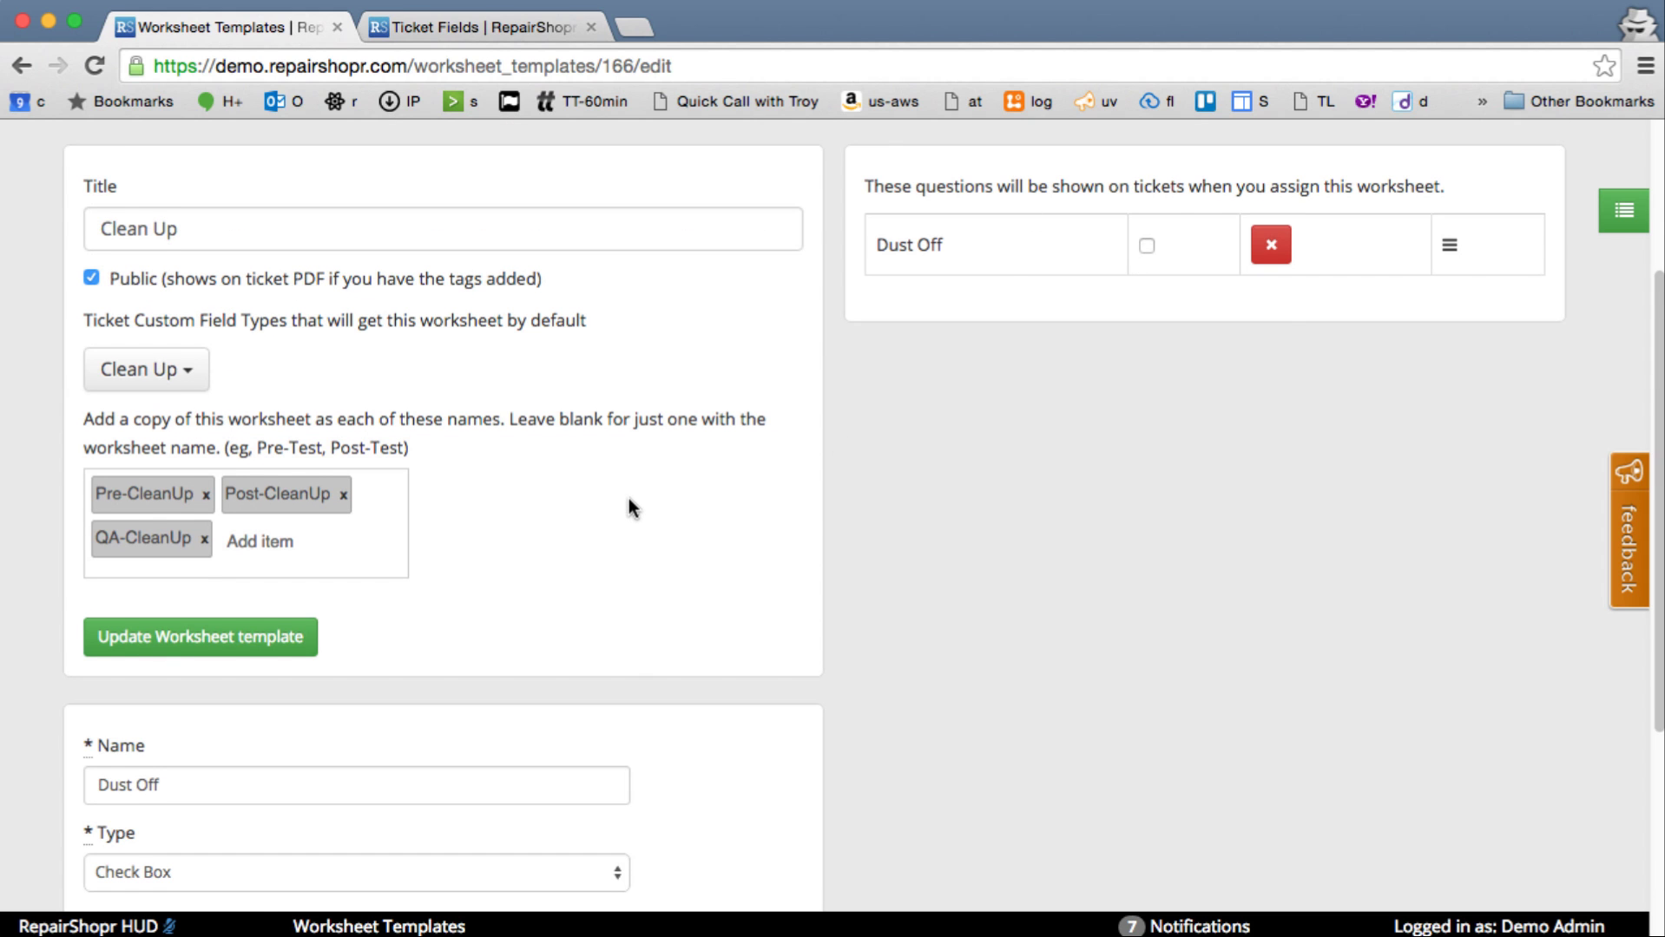
Add Wipe Screen and Install AV Software as check box questions.
scroll(627, 494, down, 2)
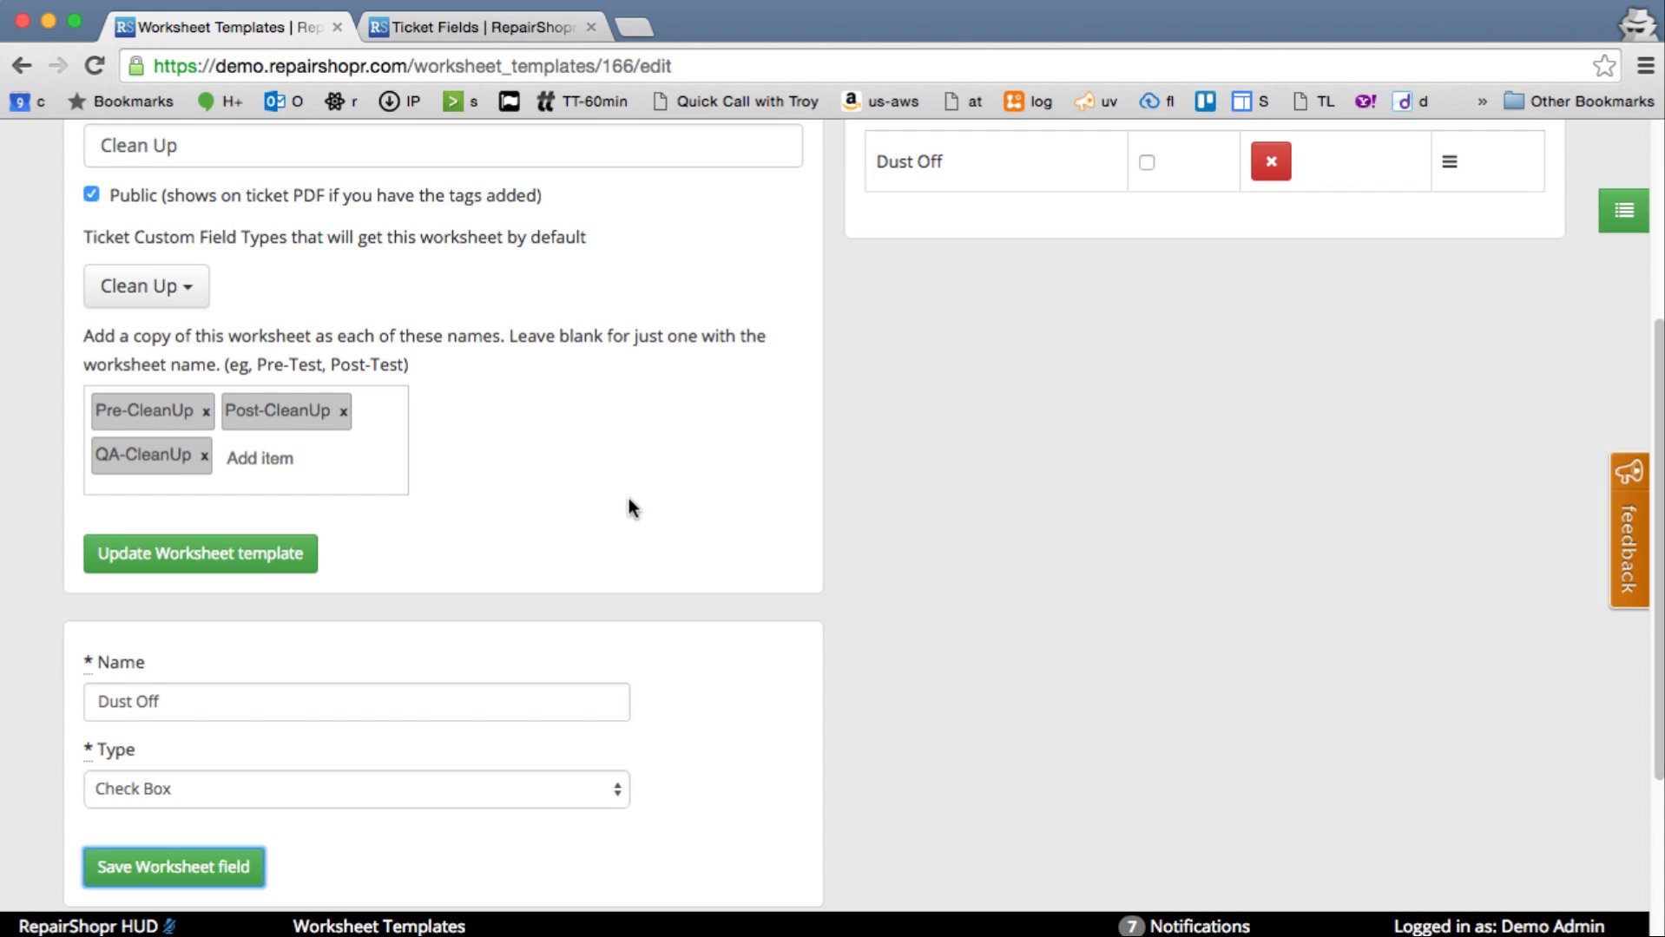
scroll(628, 499, down, 1)
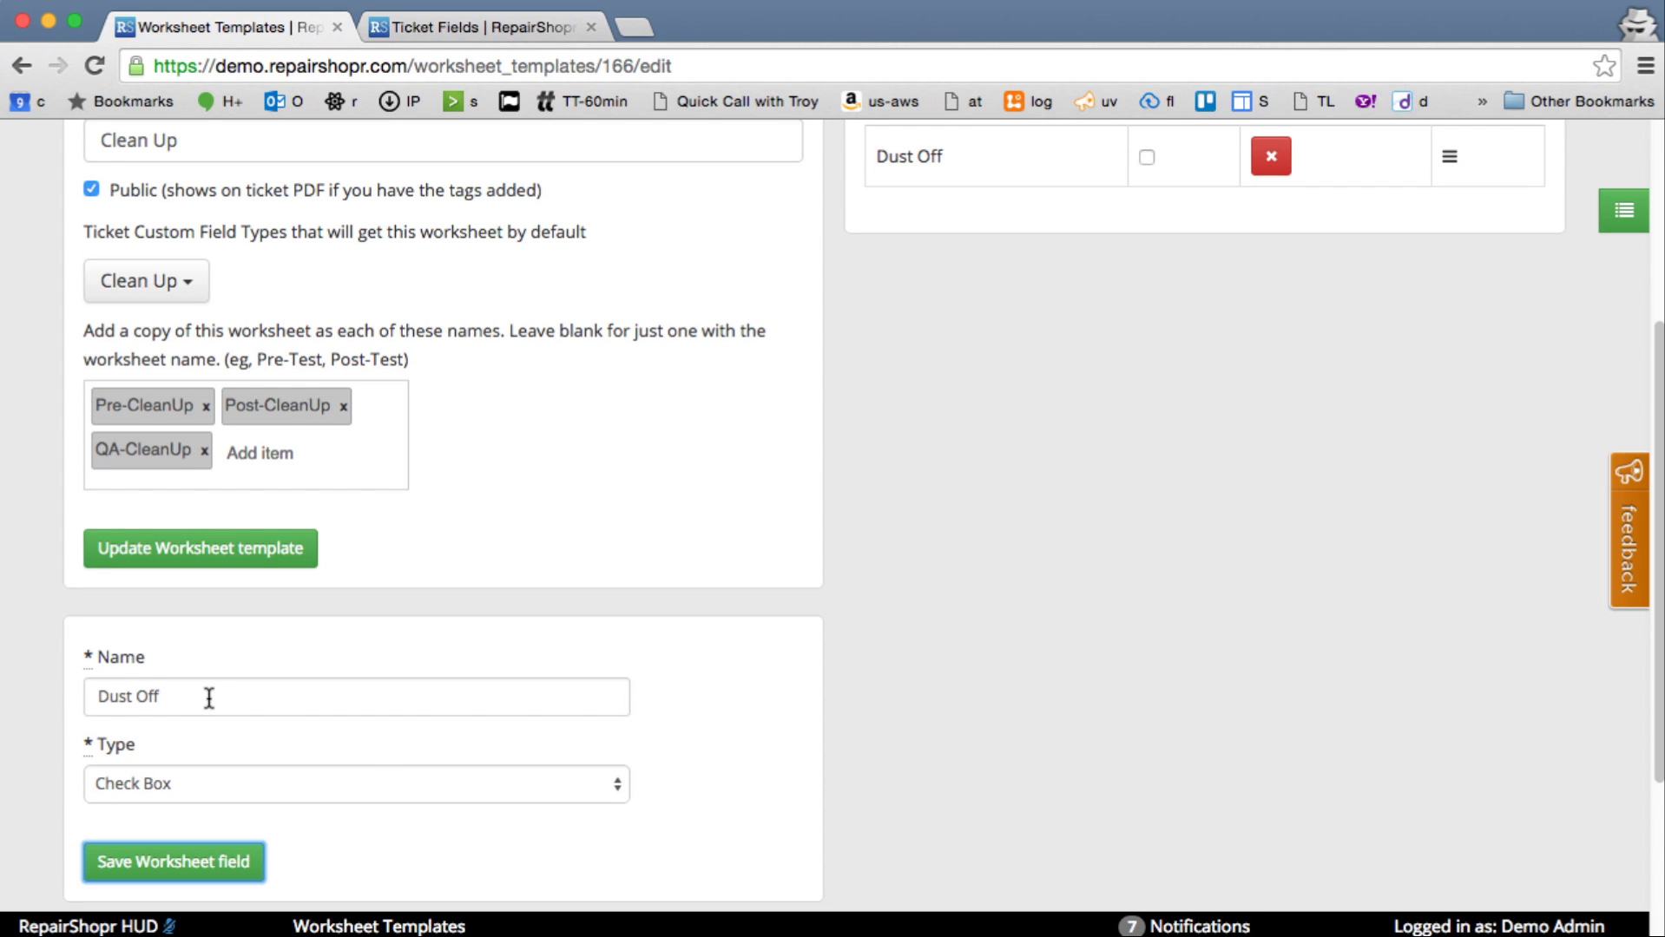
drag(209, 698, 81, 692)
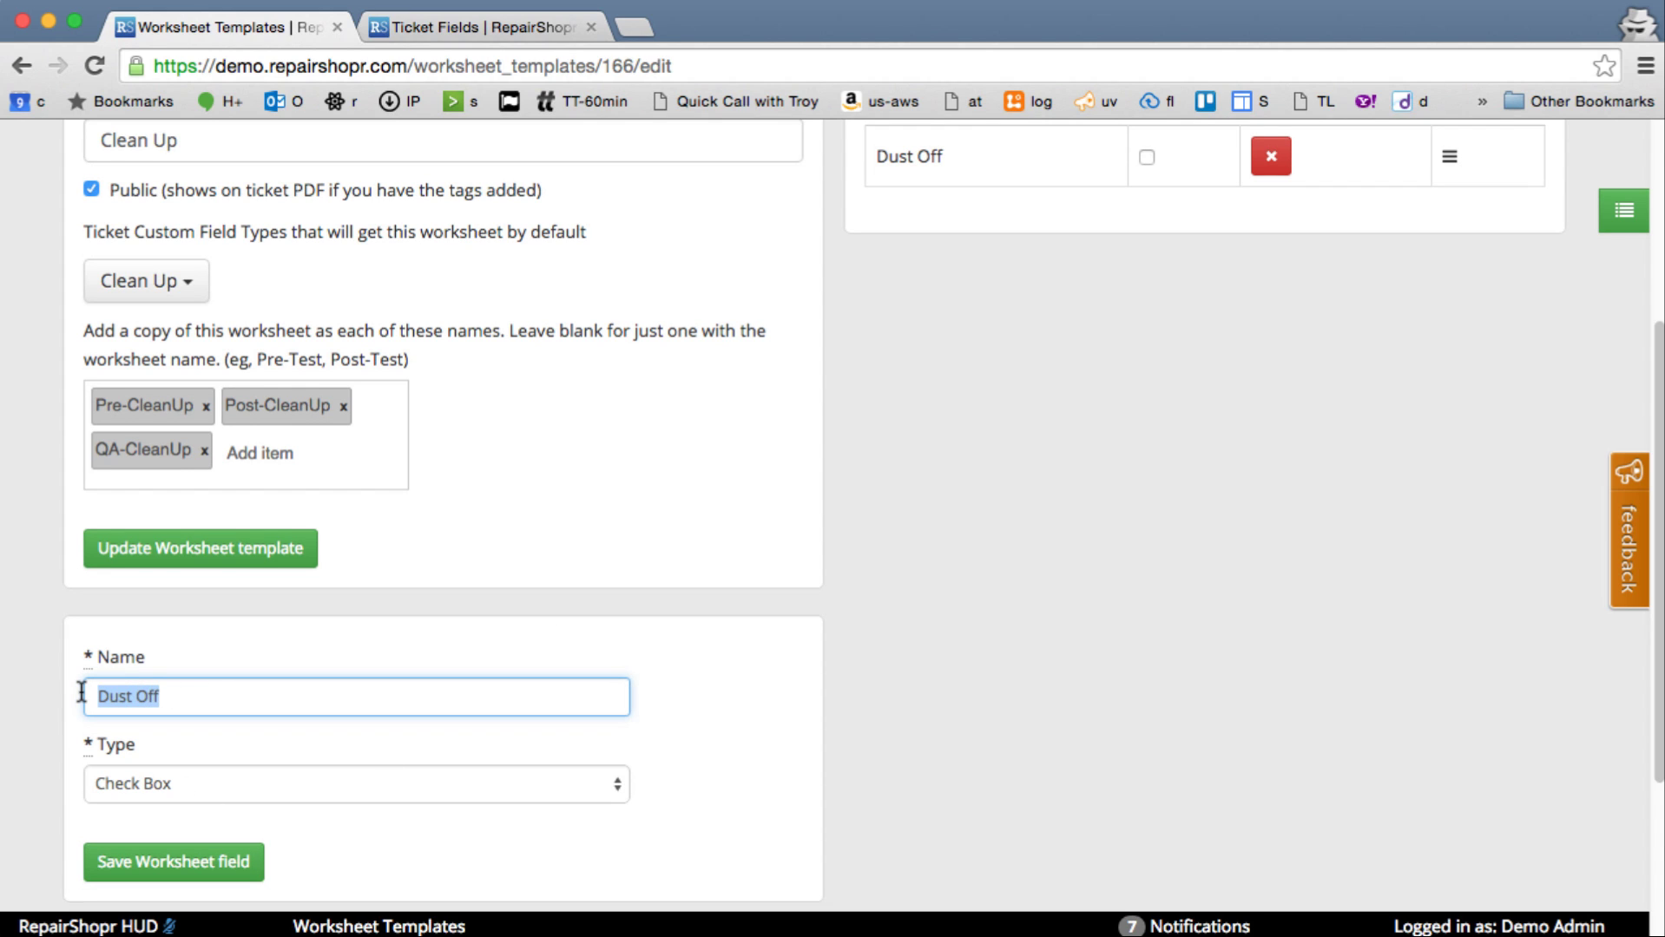
text(Wipe Screen)
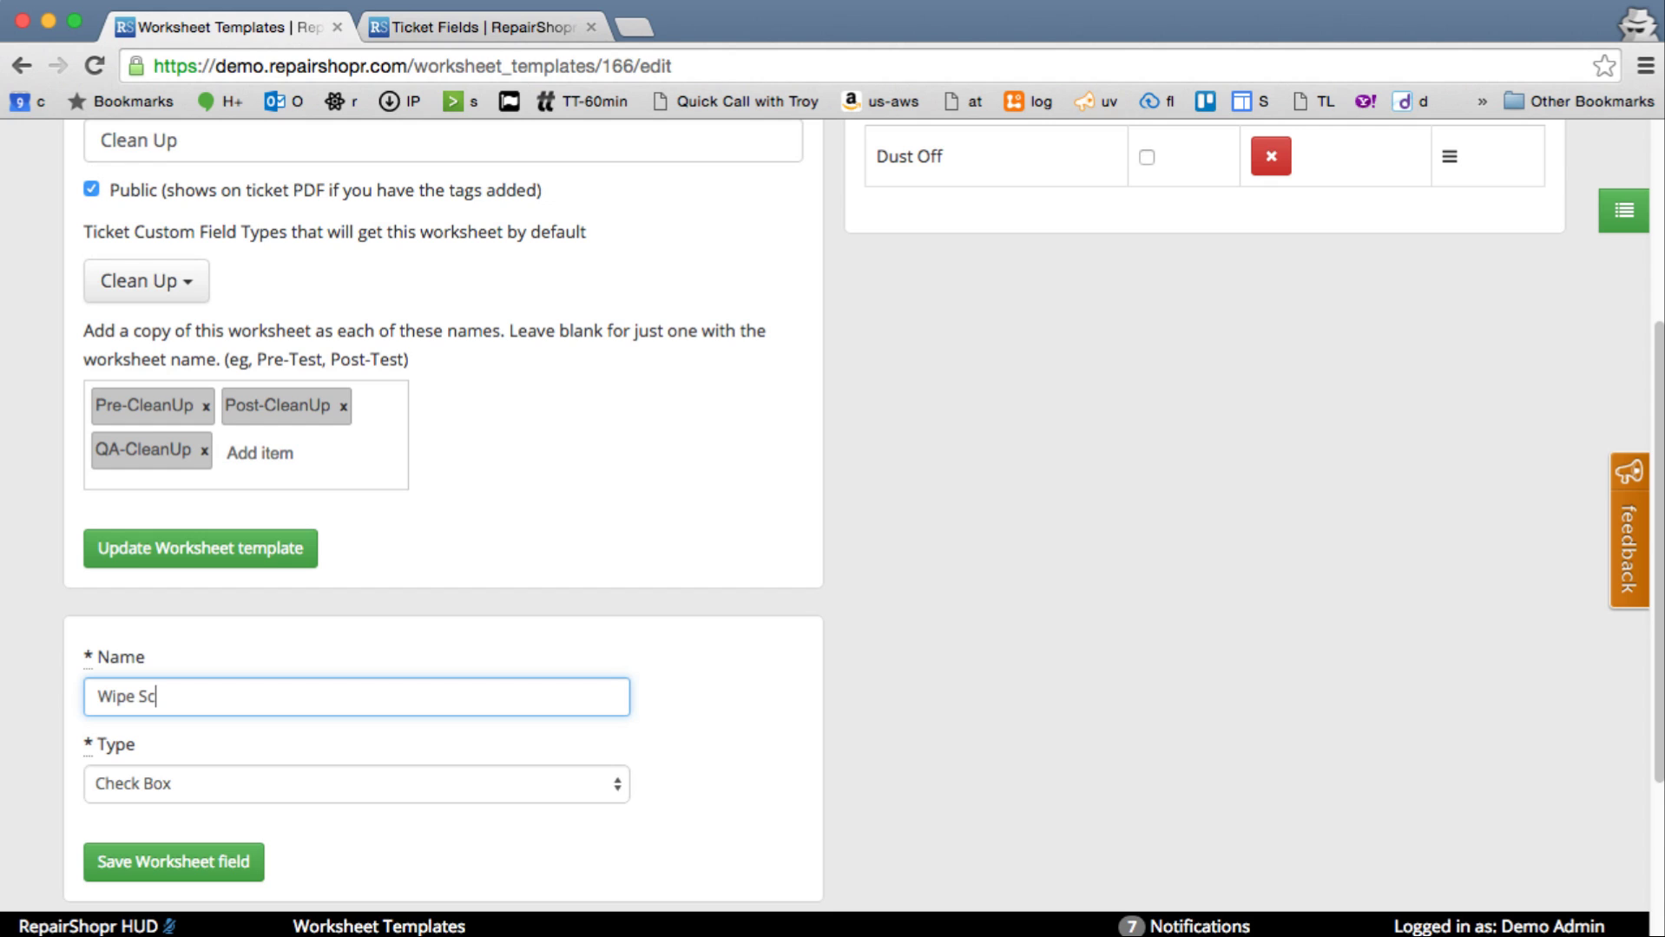
click(184, 862)
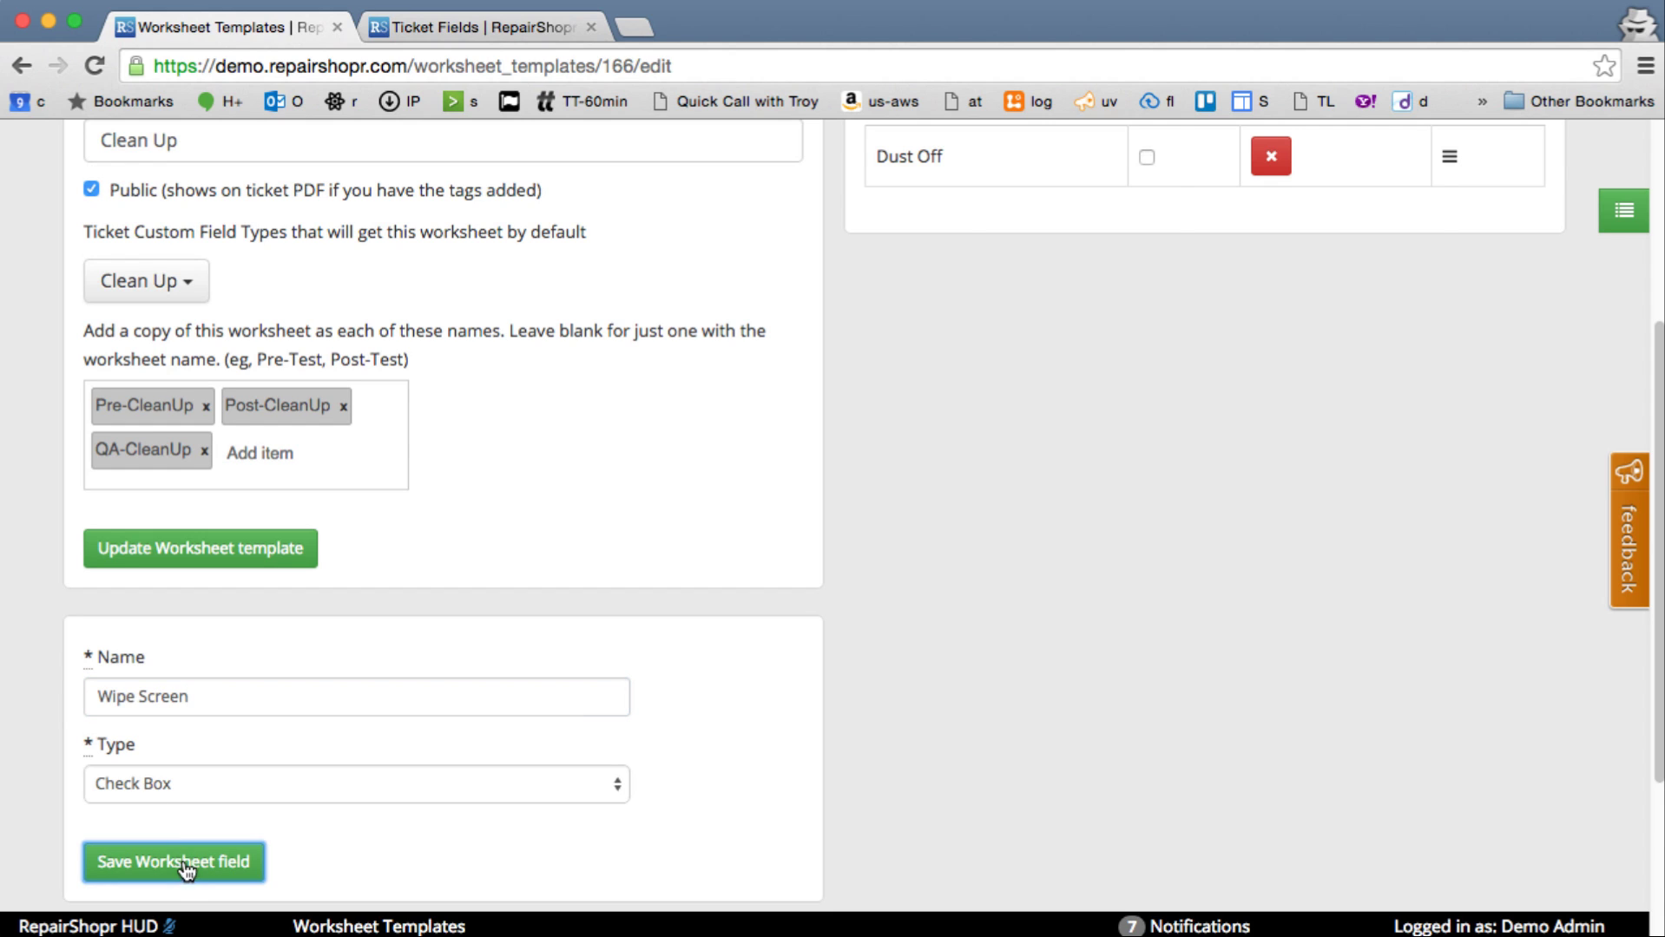
drag(204, 699, 92, 696)
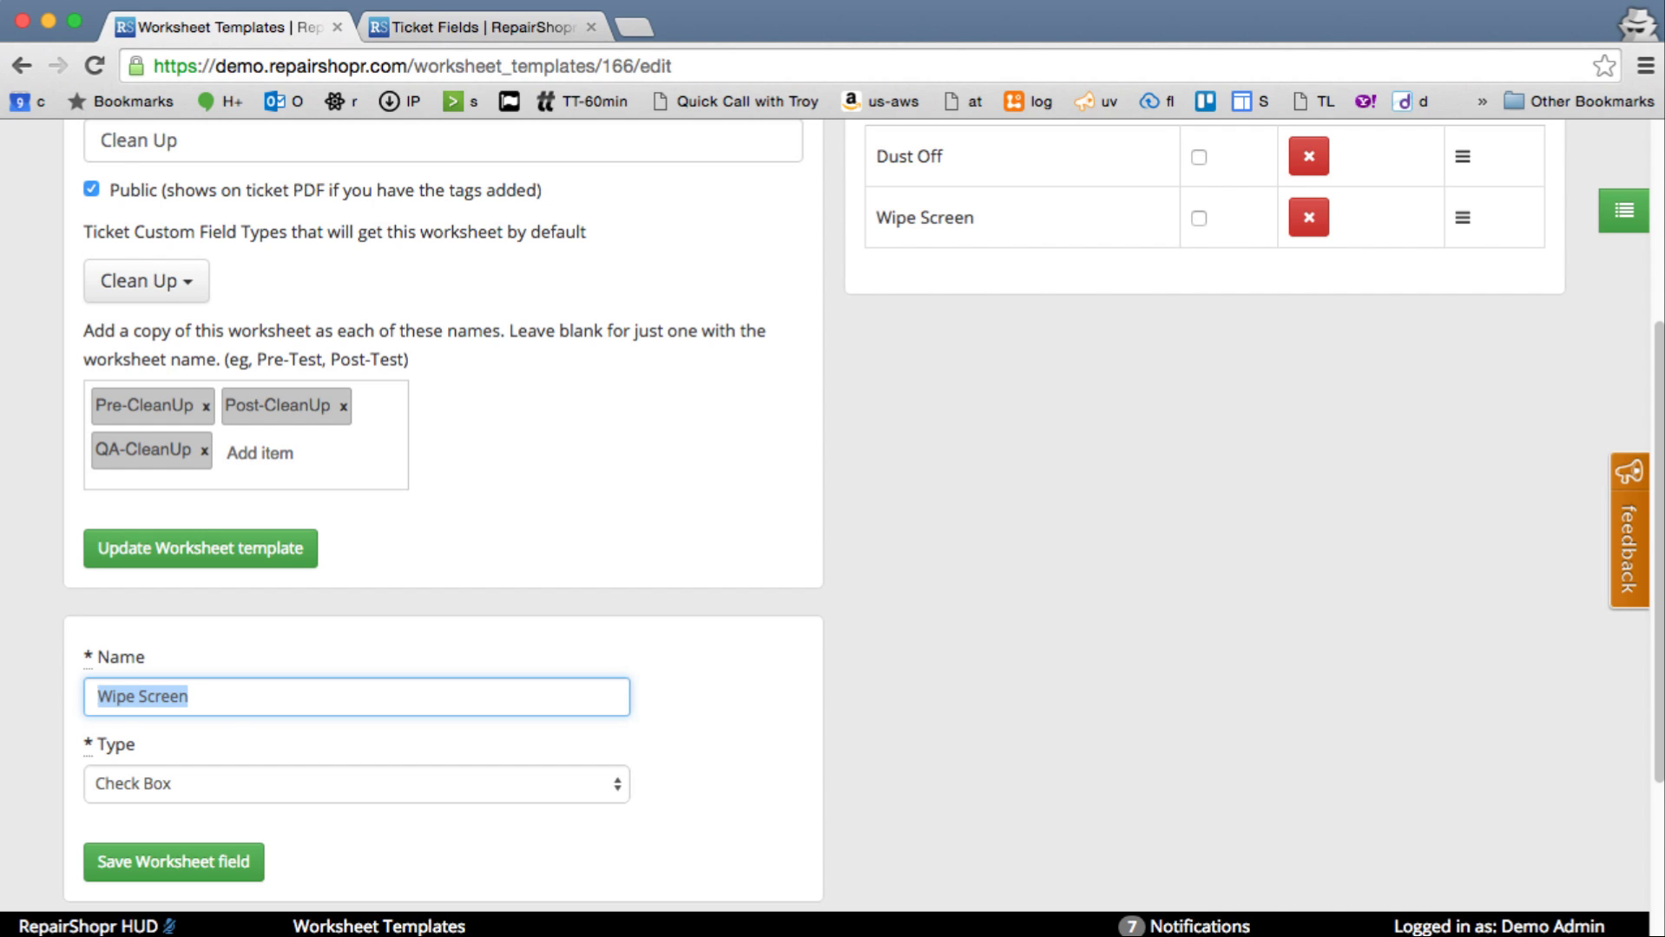
text(Install)
key(Down)
key(Return)
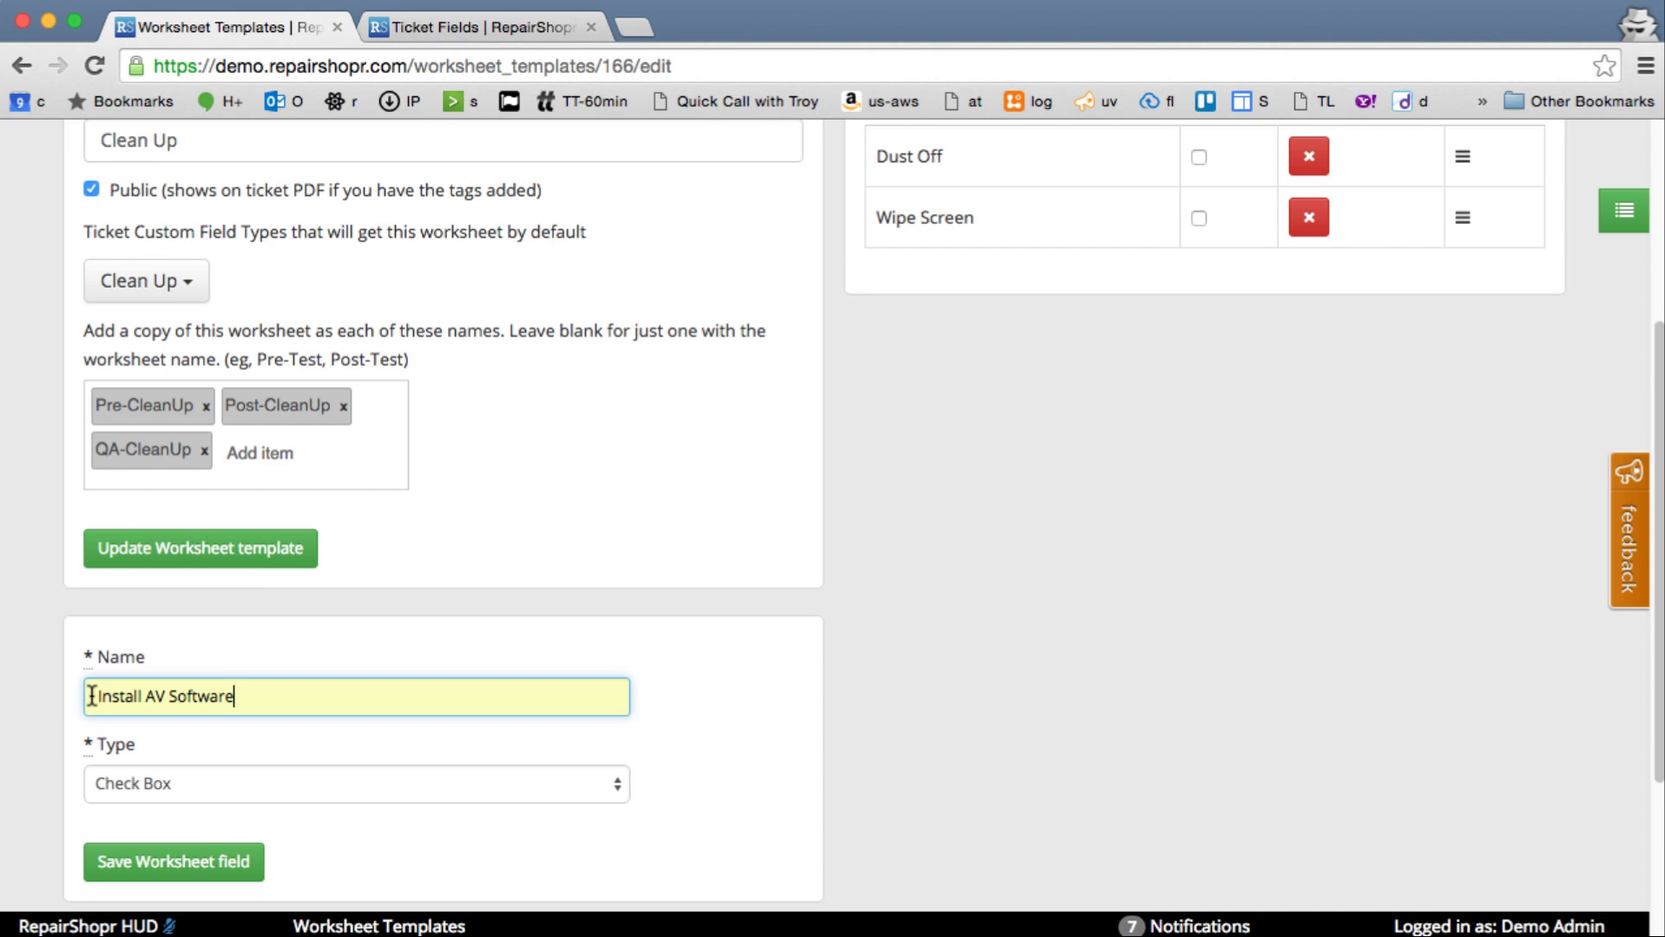
click(208, 859)
Add Complete AV Scan as a pass/fail drop-down question.
scroll(516, 663, up, 3)
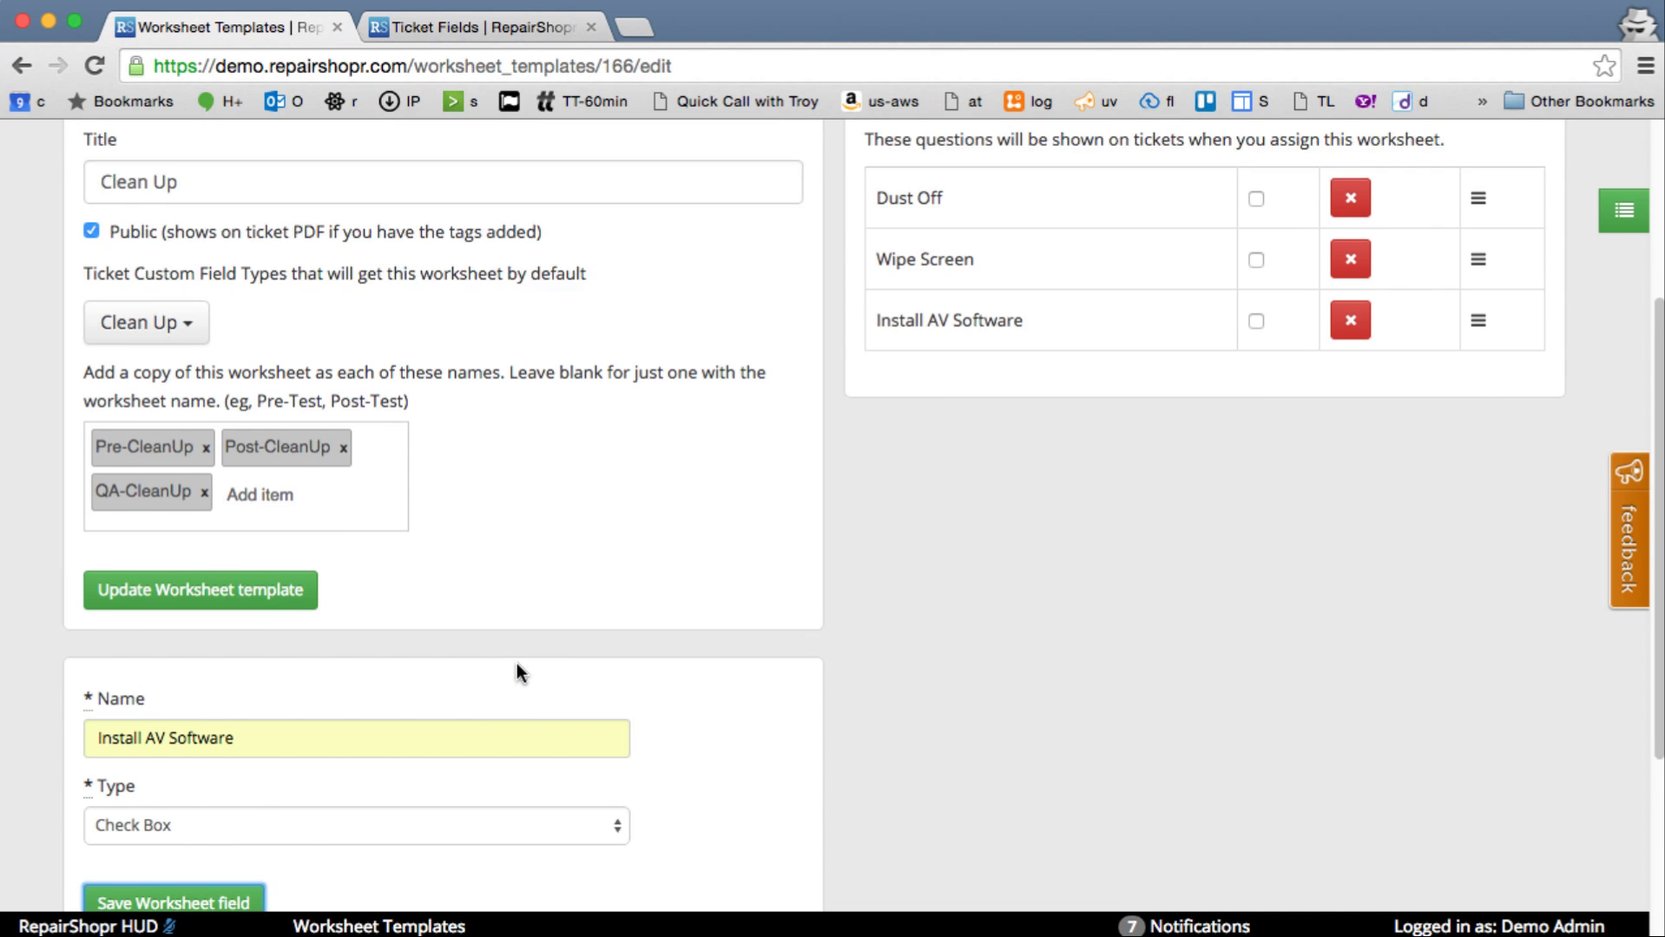
scroll(585, 598, down, 7)
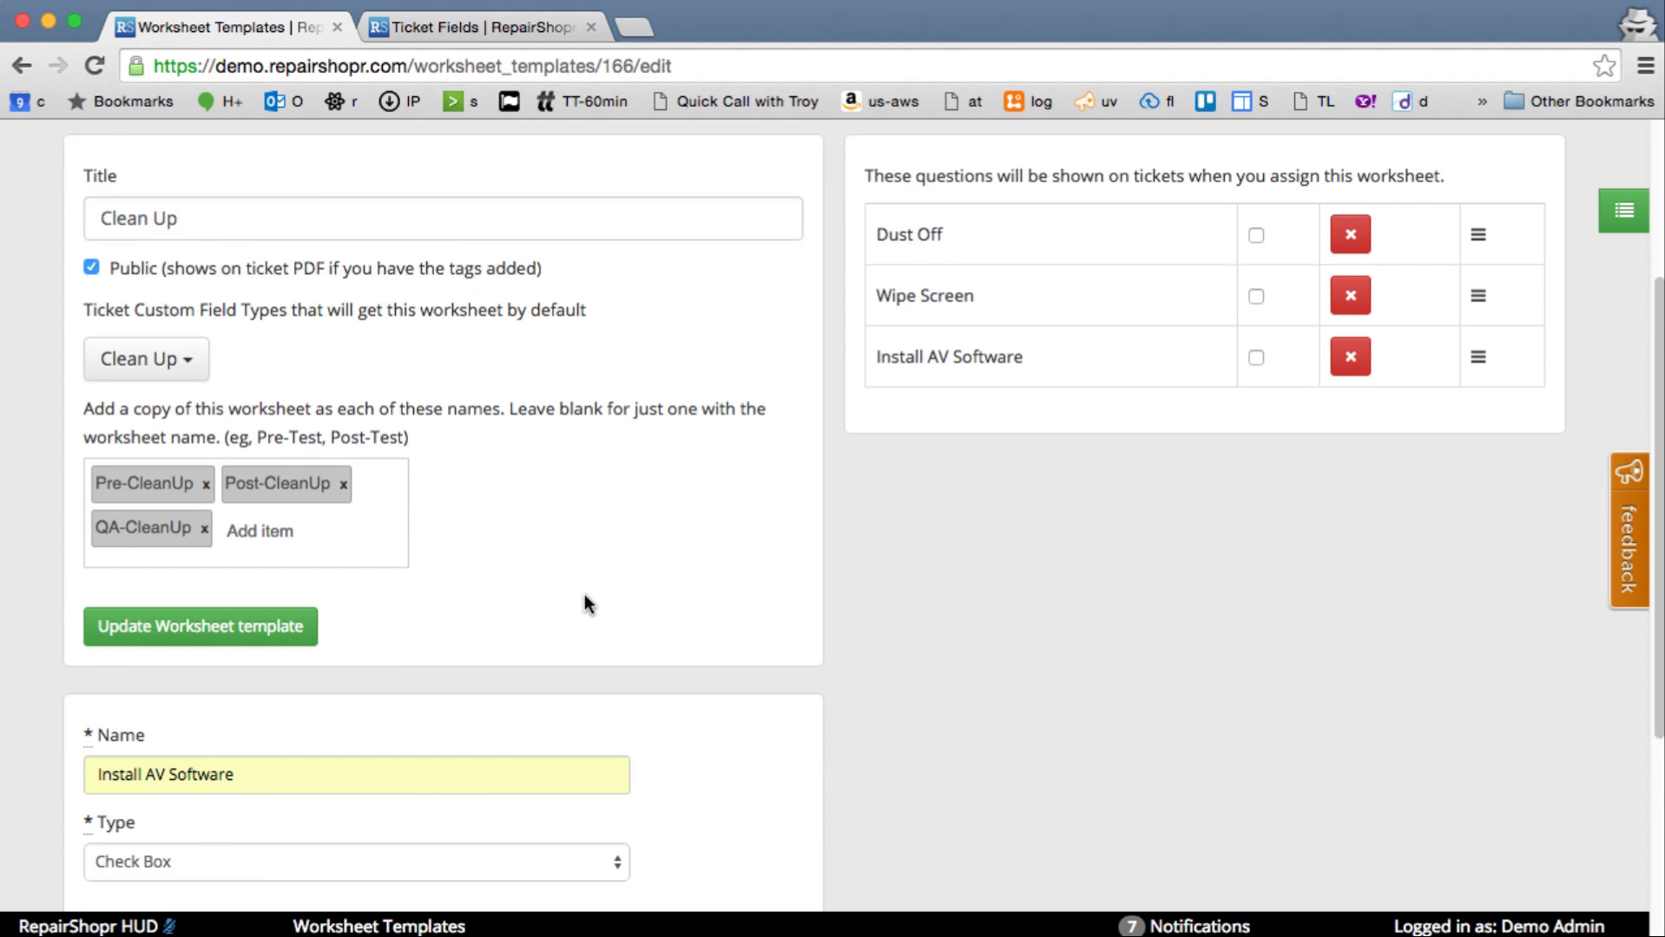
drag(286, 543, 50, 538)
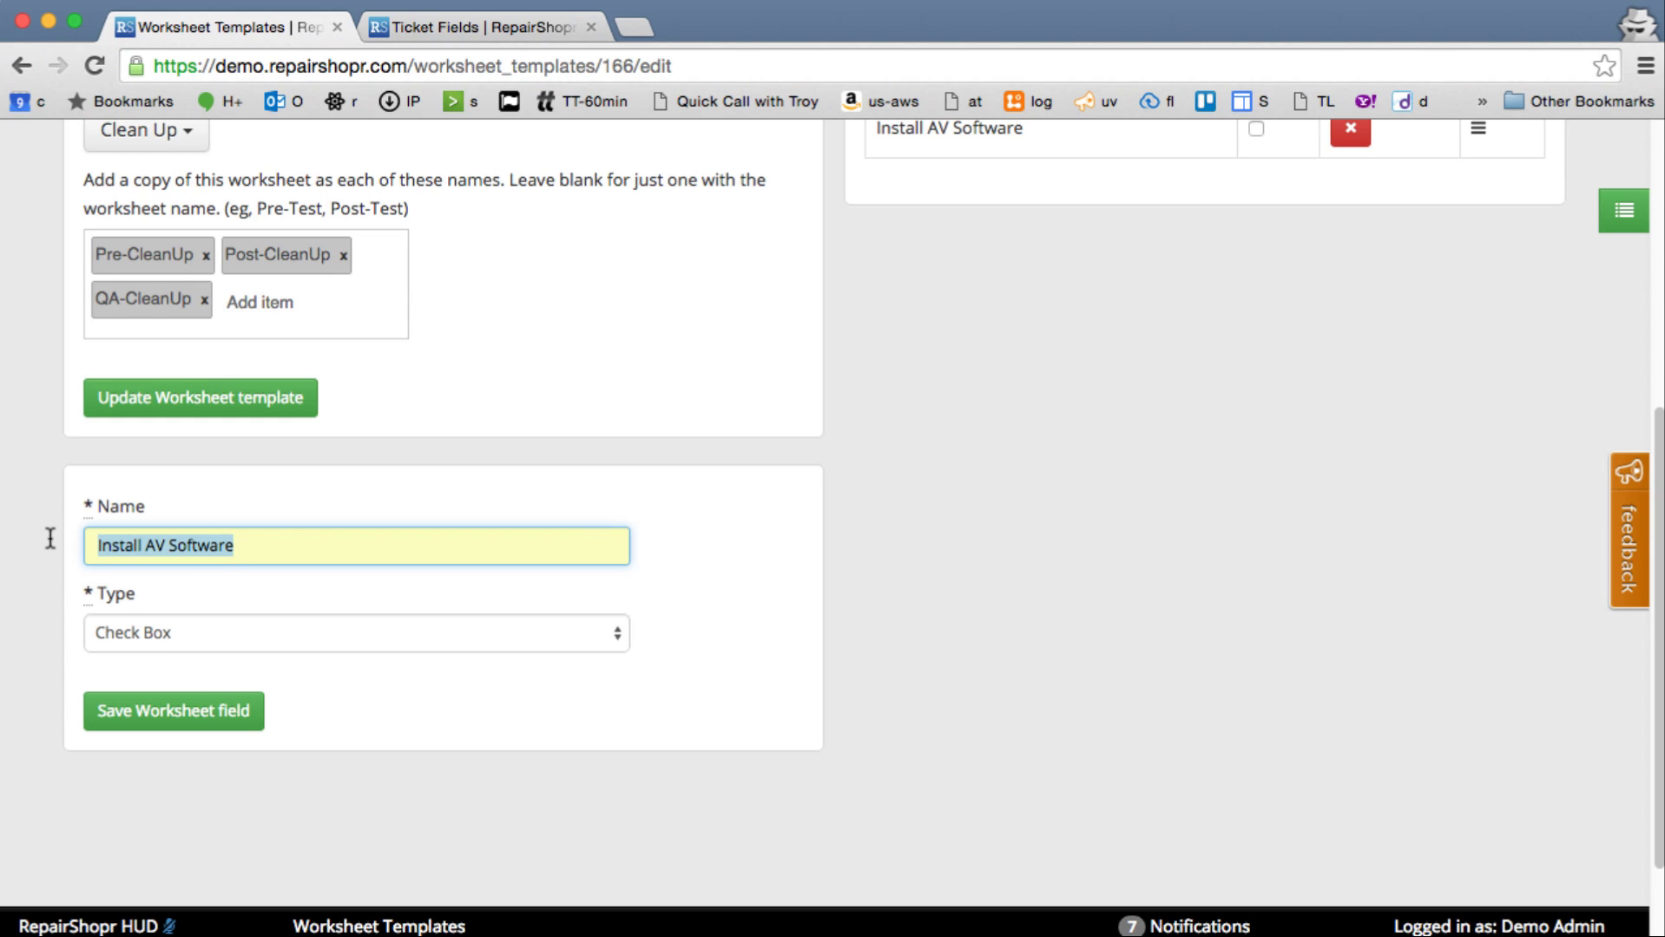
text(A)
key(BackSpace)
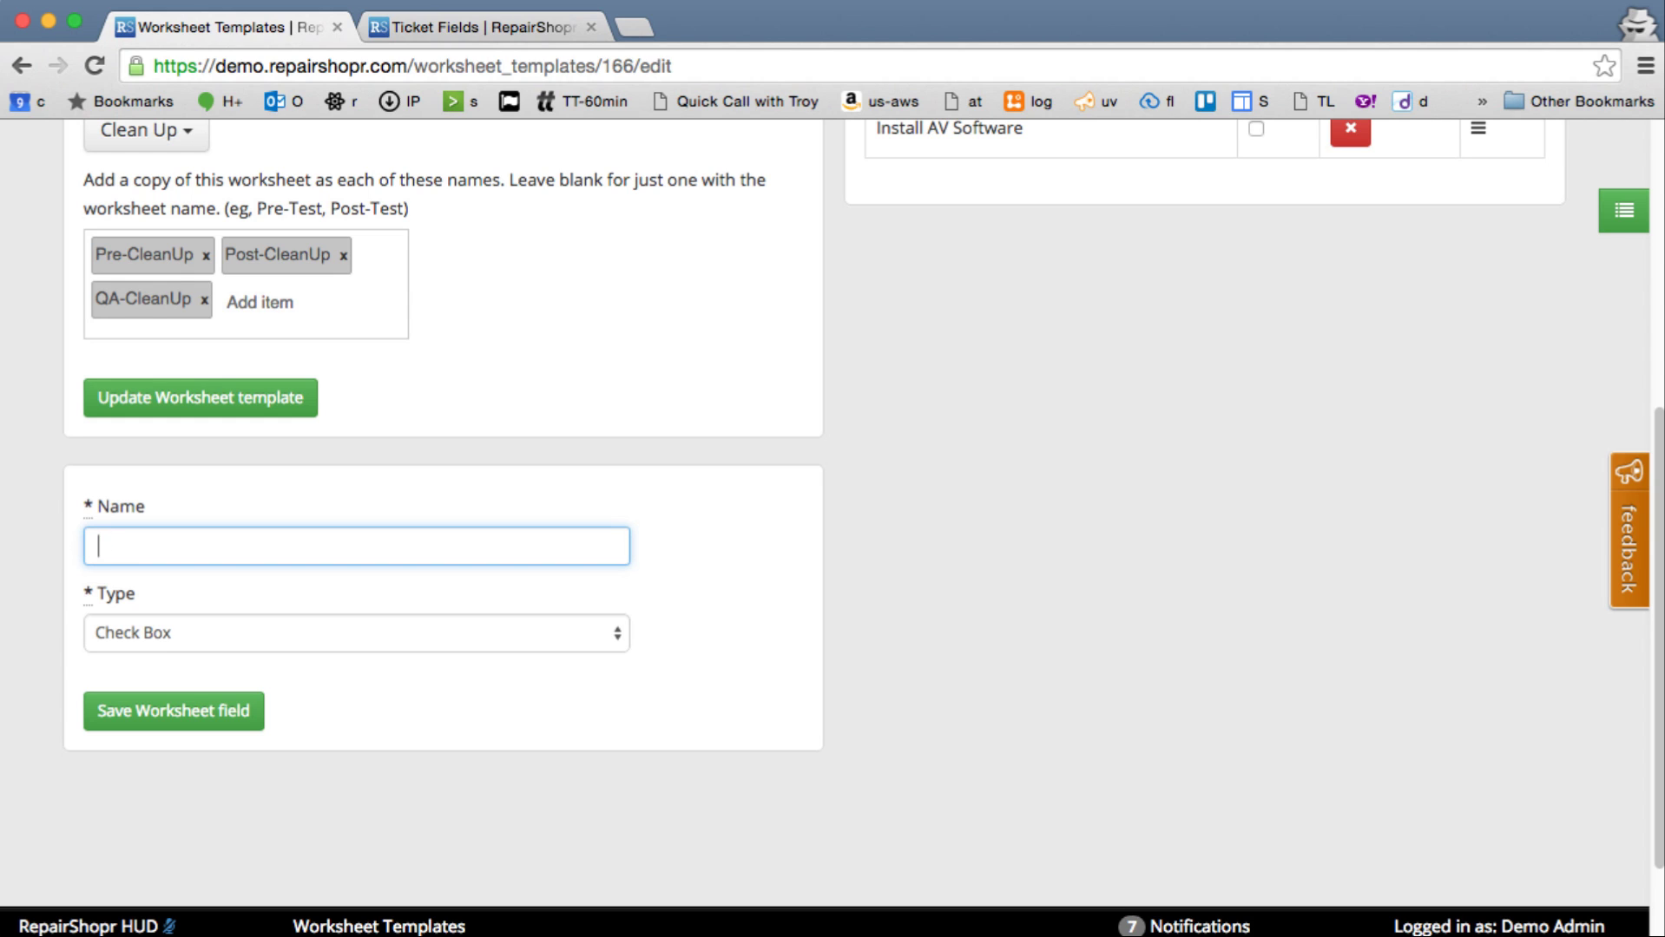
text(Complete AV Scan)
click(286, 633)
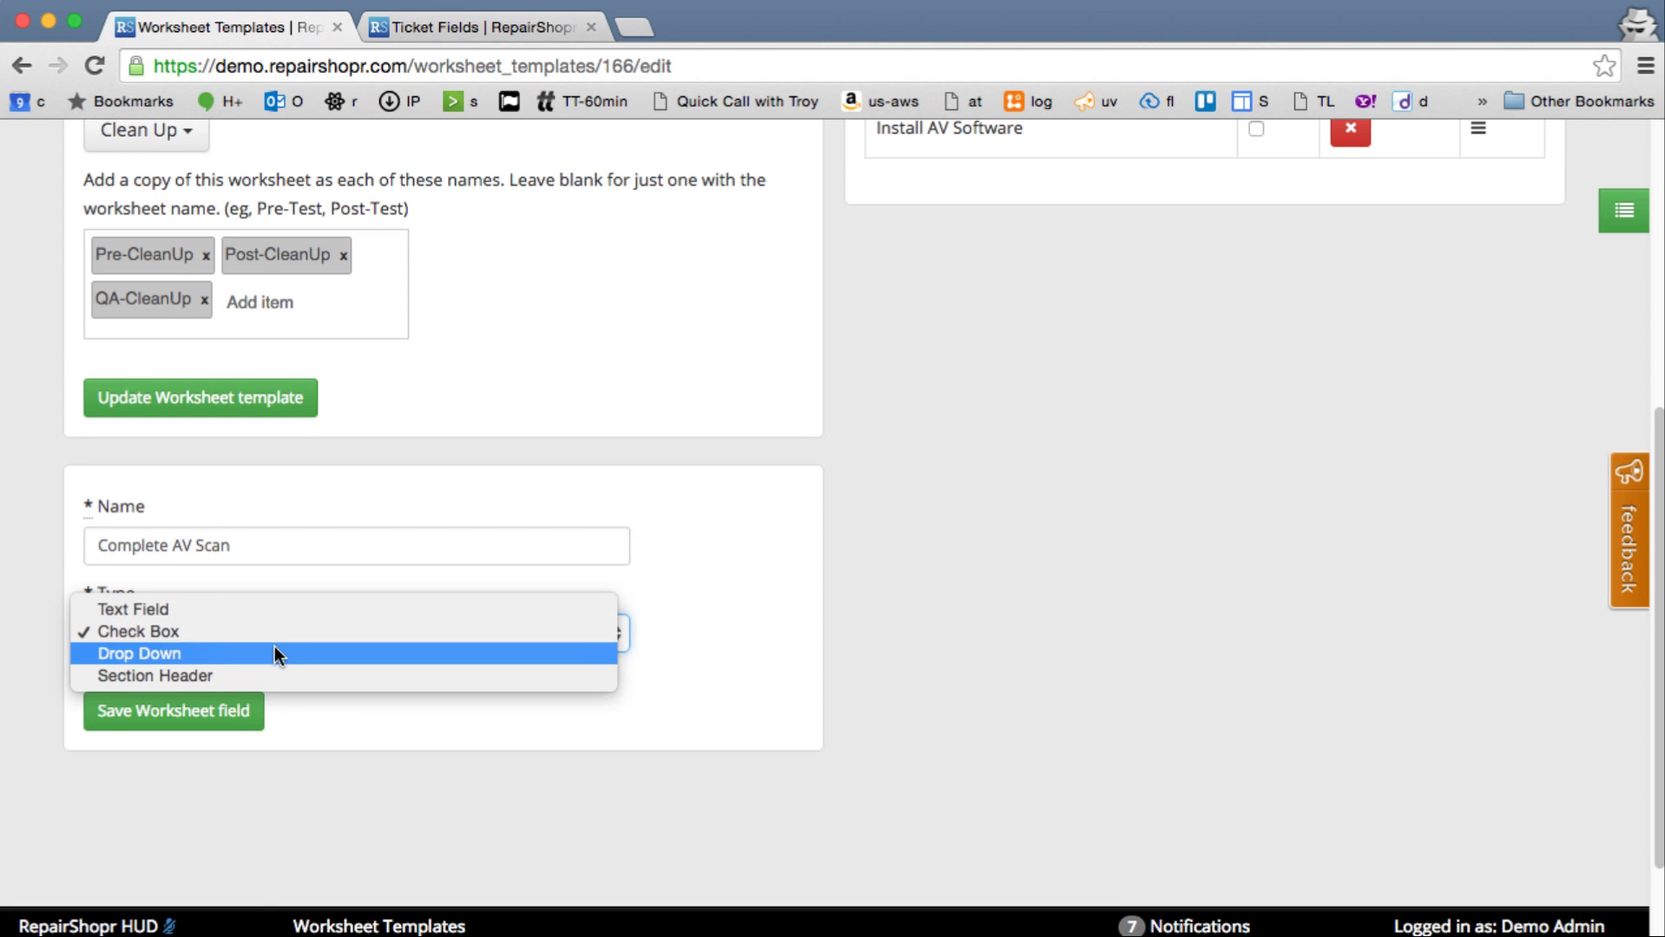
click(275, 647)
scroll(189, 696, down, 1)
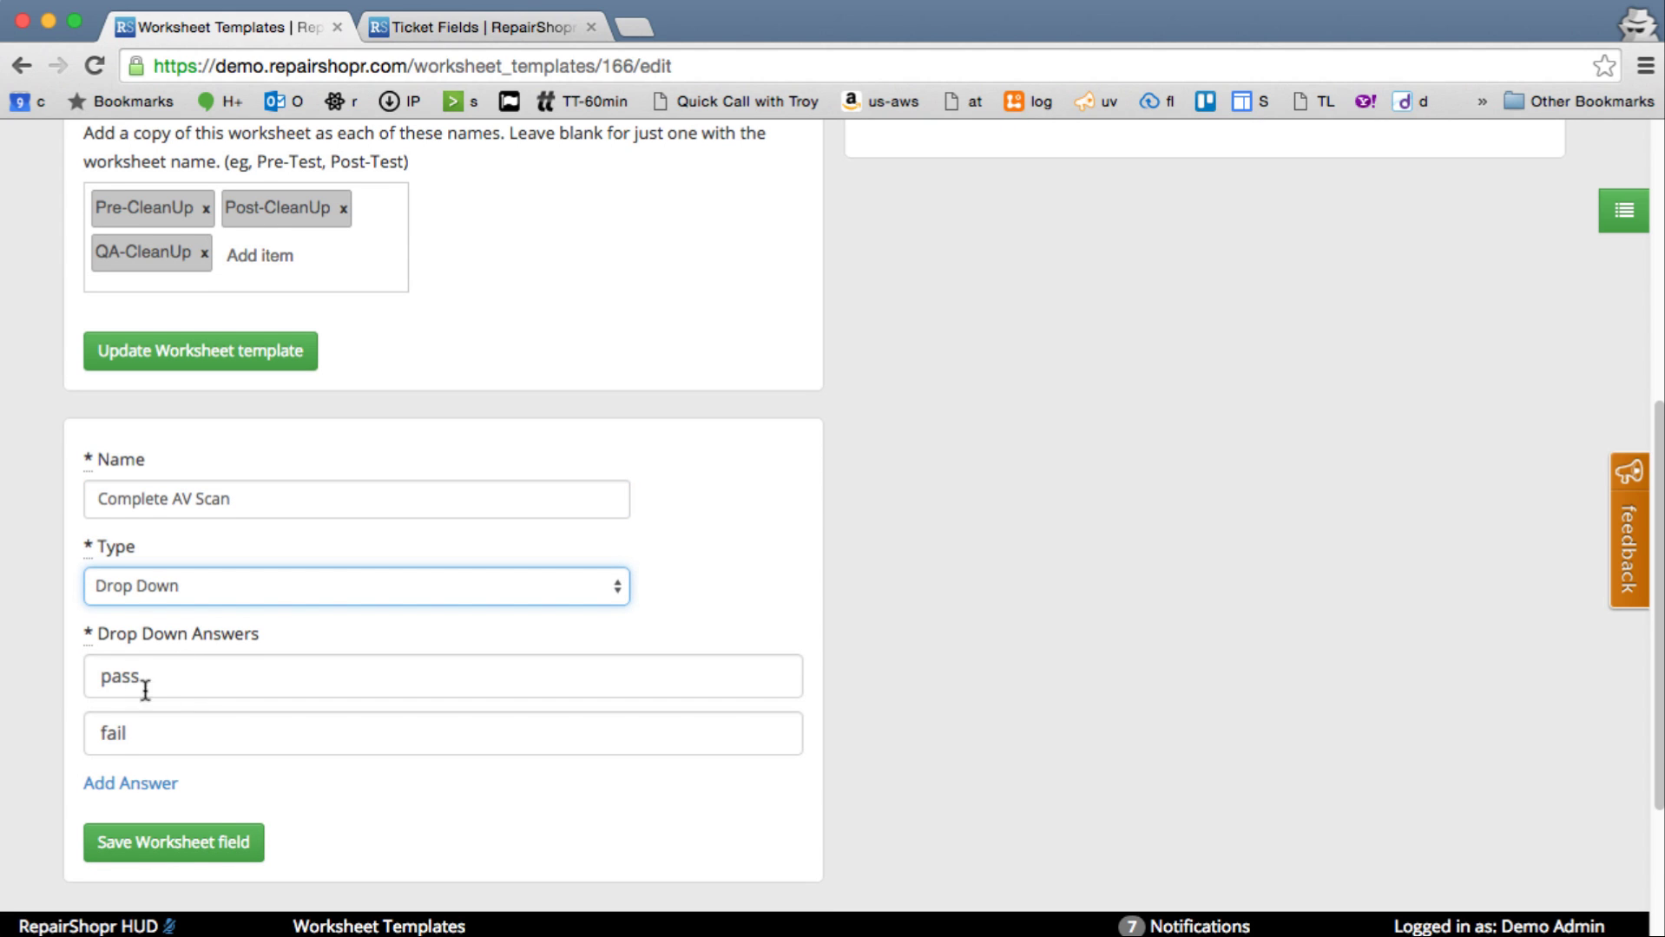
click(156, 840)
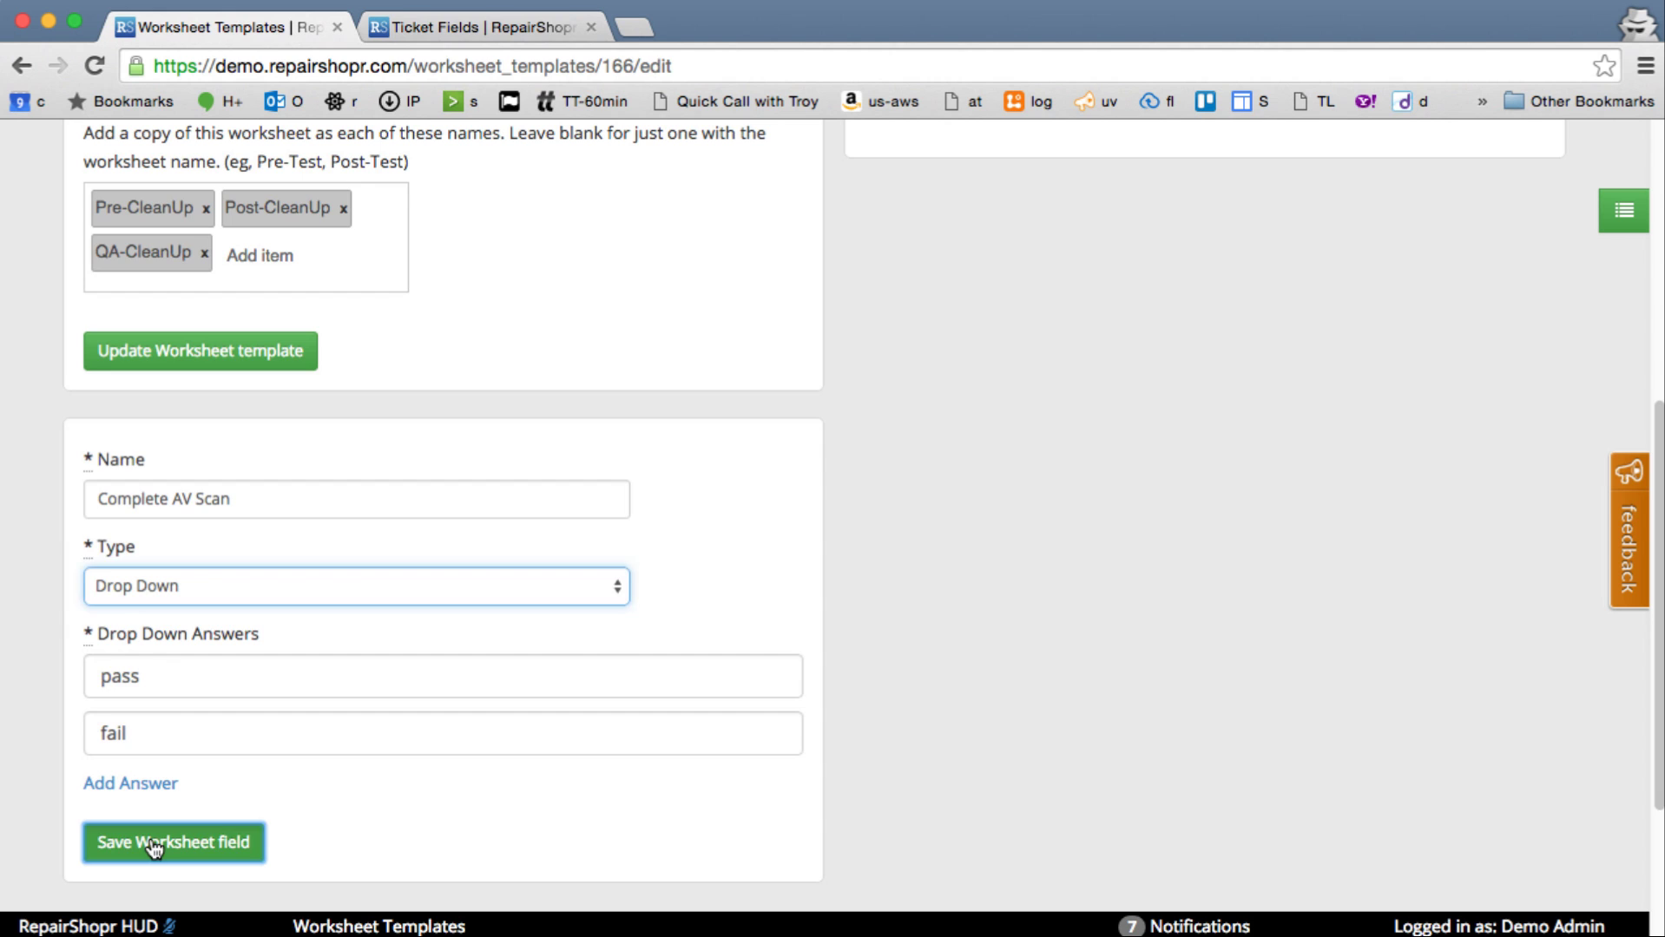
Review the four worksheet questions, then go to the Customers list.
scroll(754, 577, up, 5)
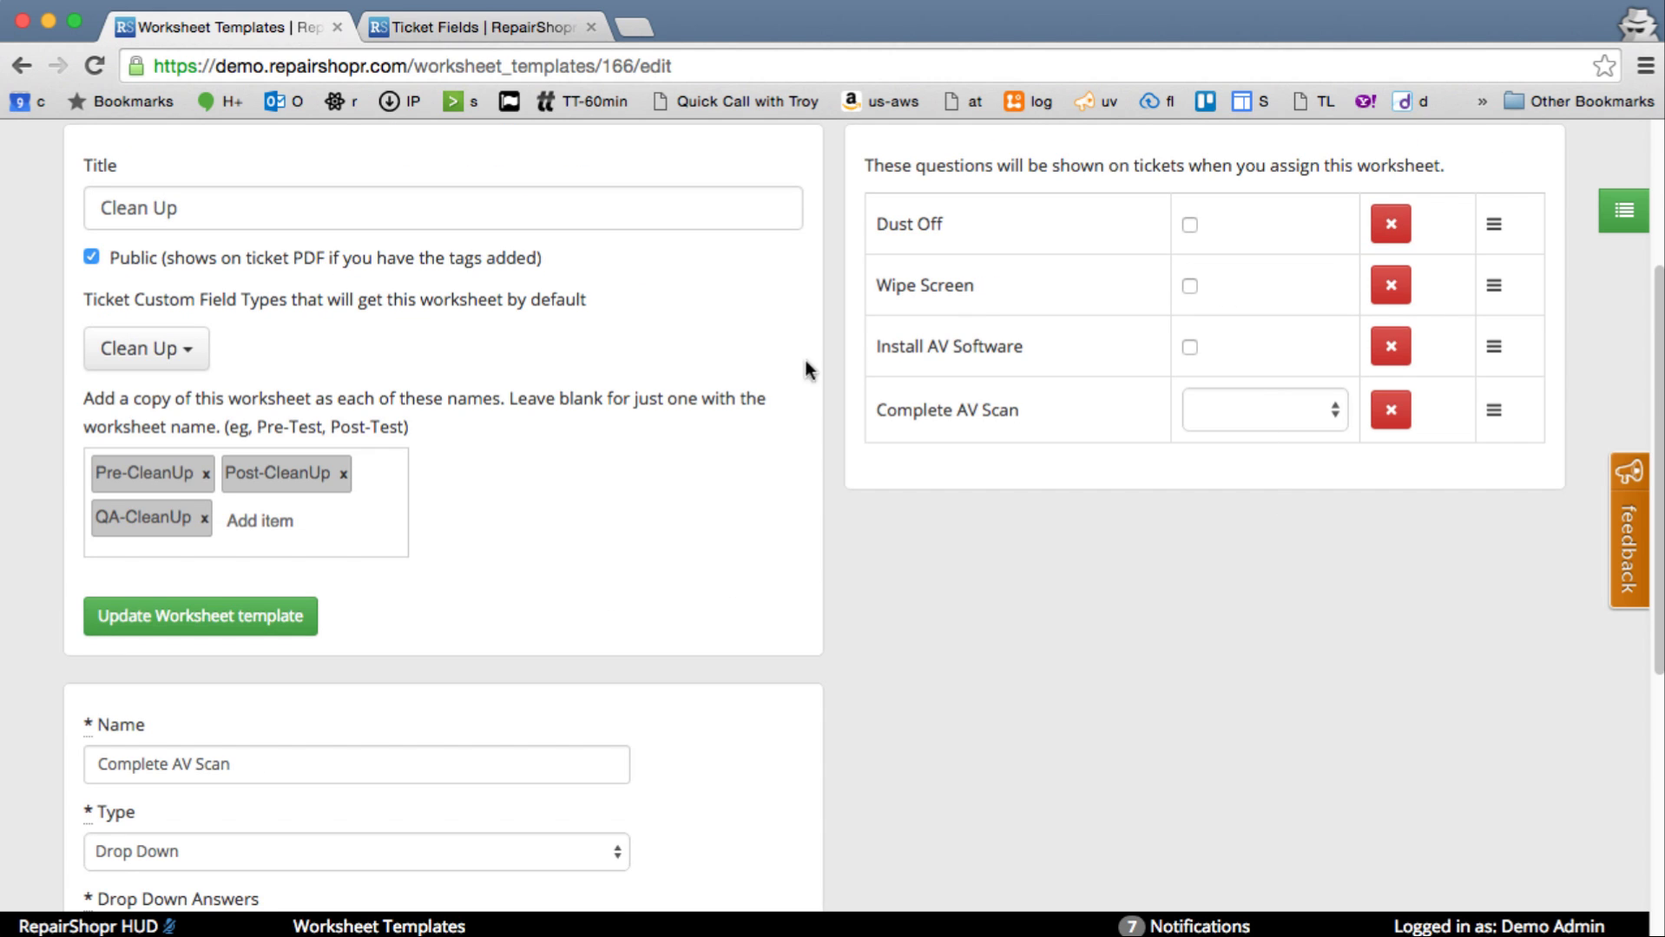
scroll(639, 542, up, 4)
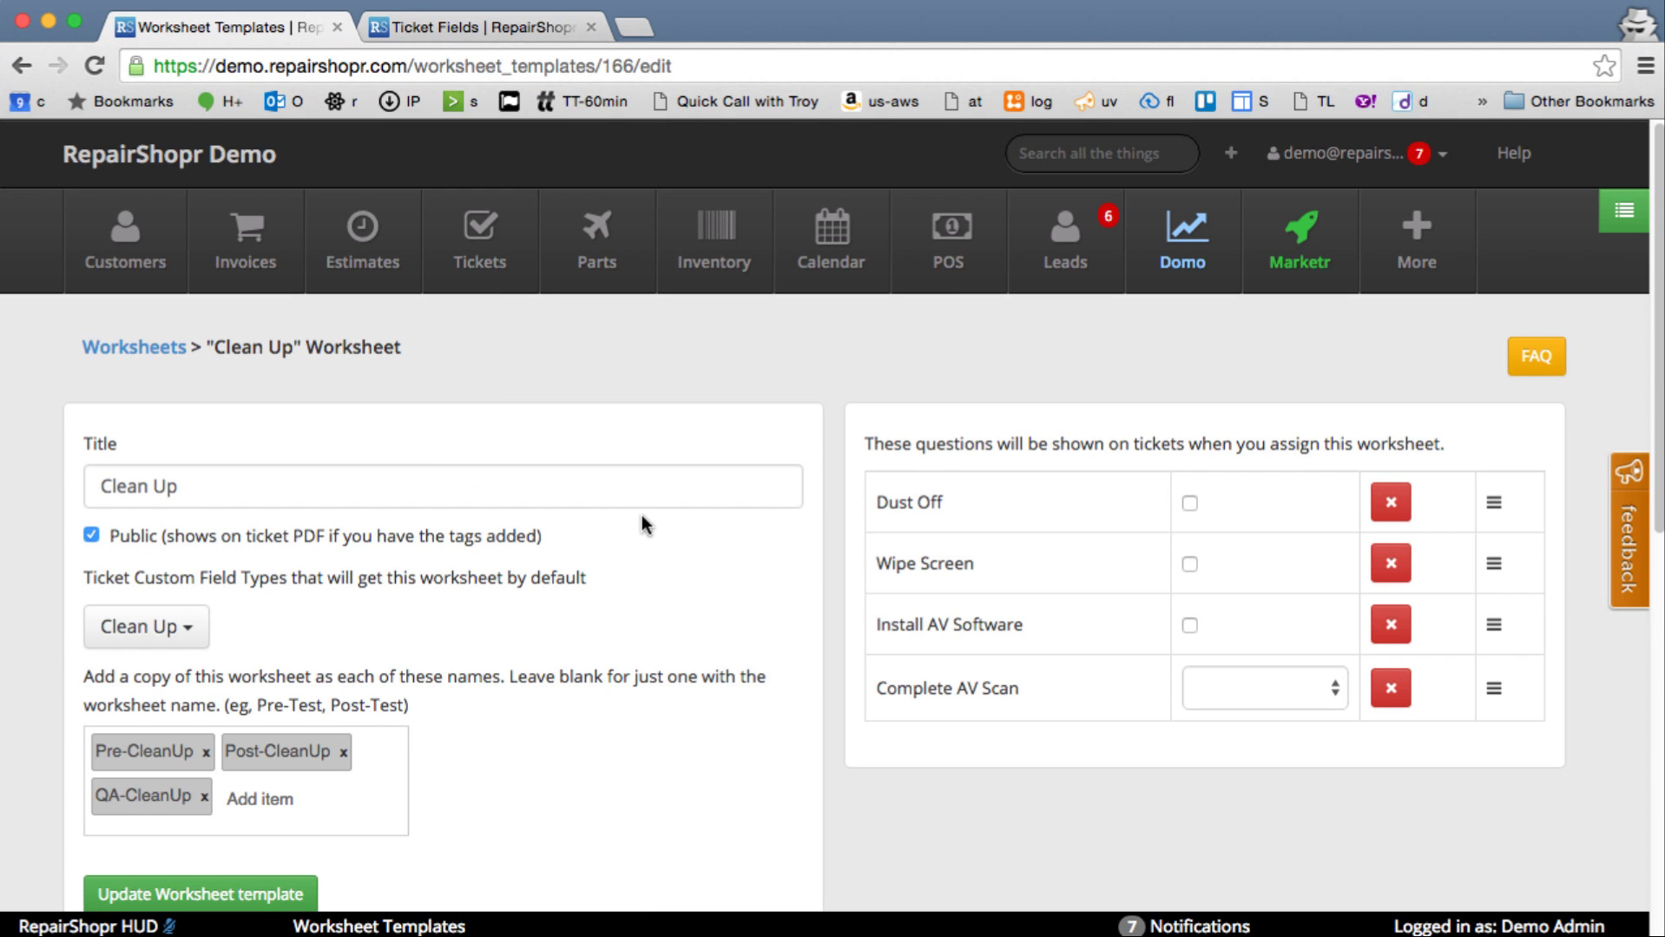
scroll(641, 515, down, 2)
scroll(641, 514, up, 3)
click(126, 243)
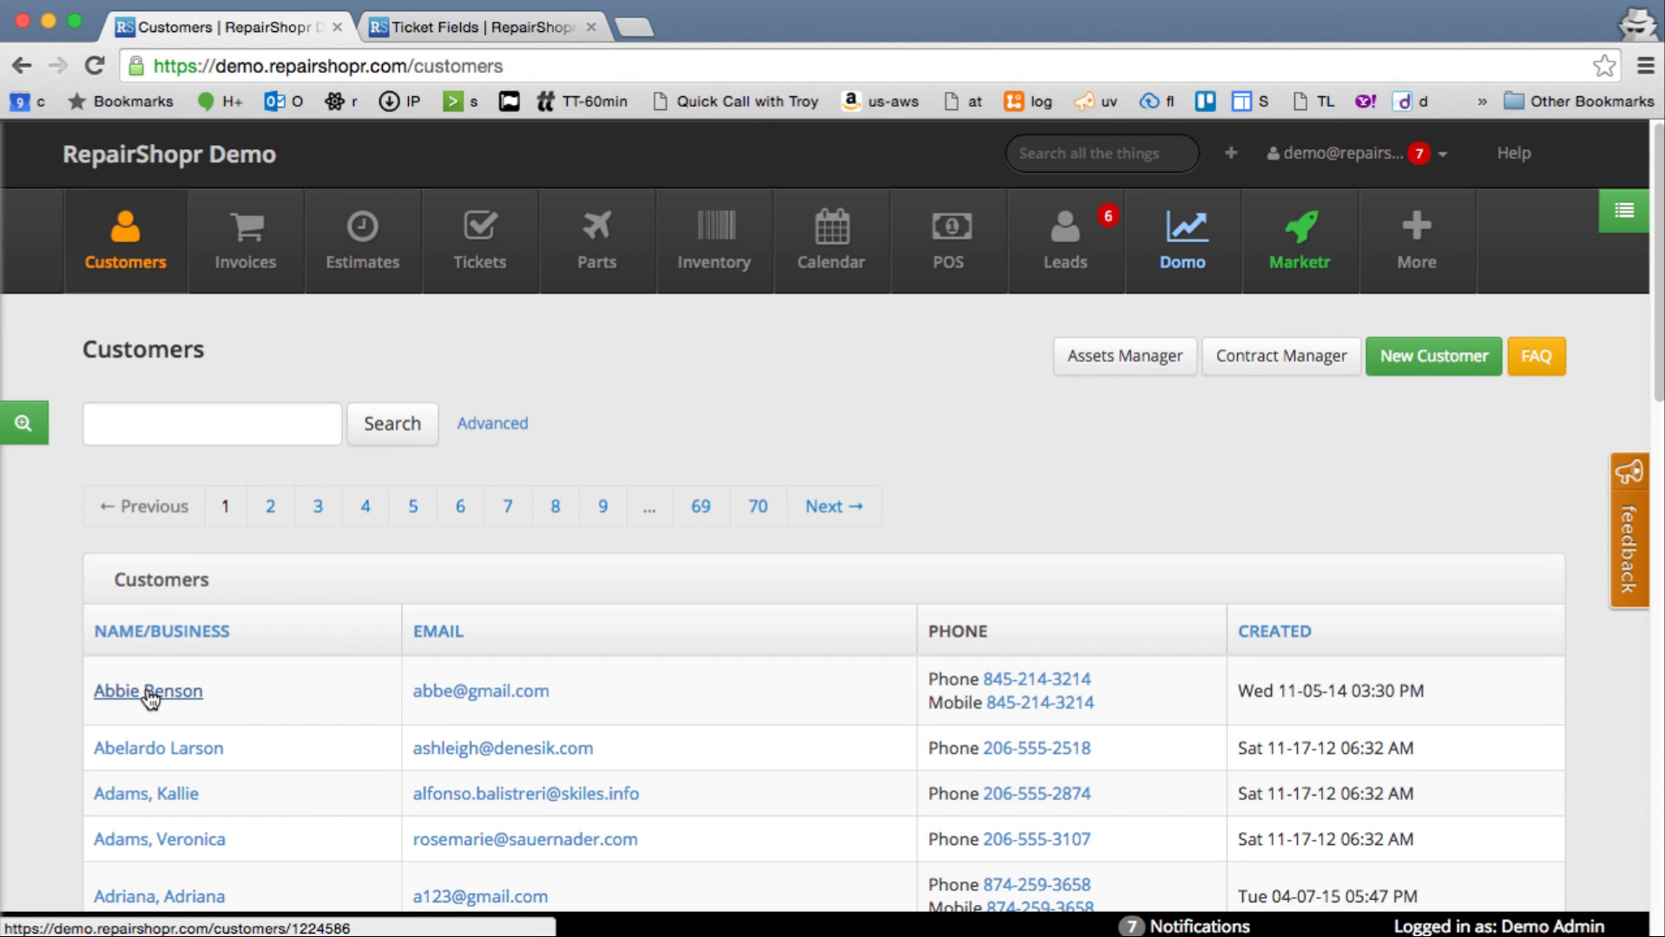
Start a new Hardware ticket titled 'Computer needs cleanup' for the first customer.
click(150, 692)
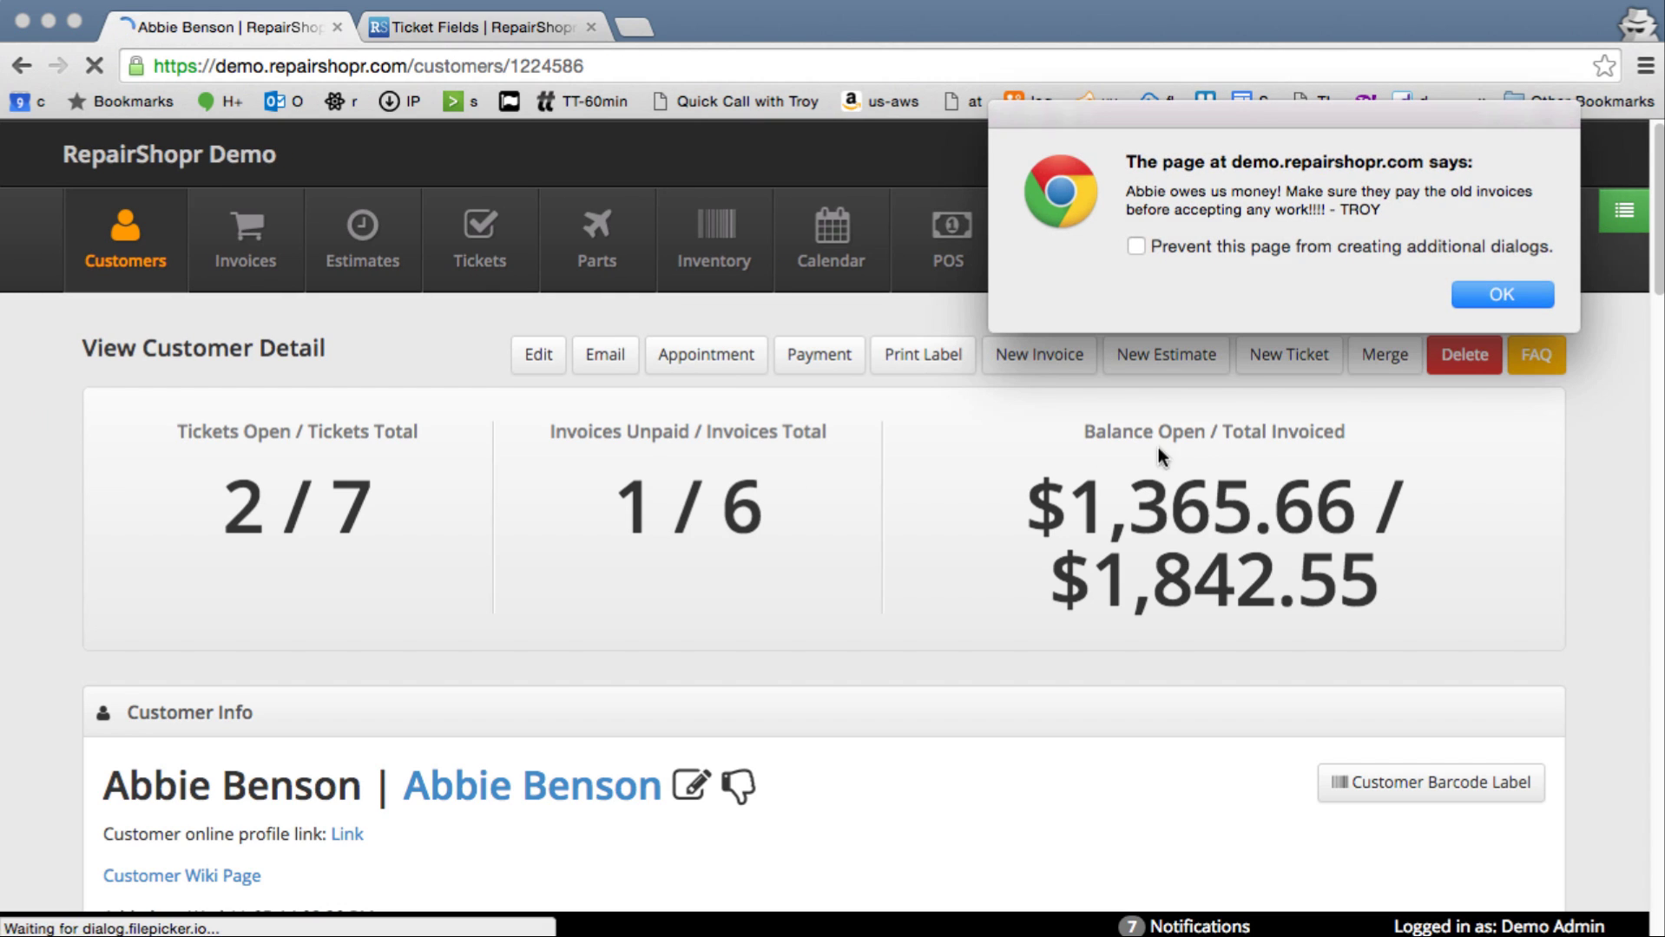
click(1499, 294)
click(1302, 358)
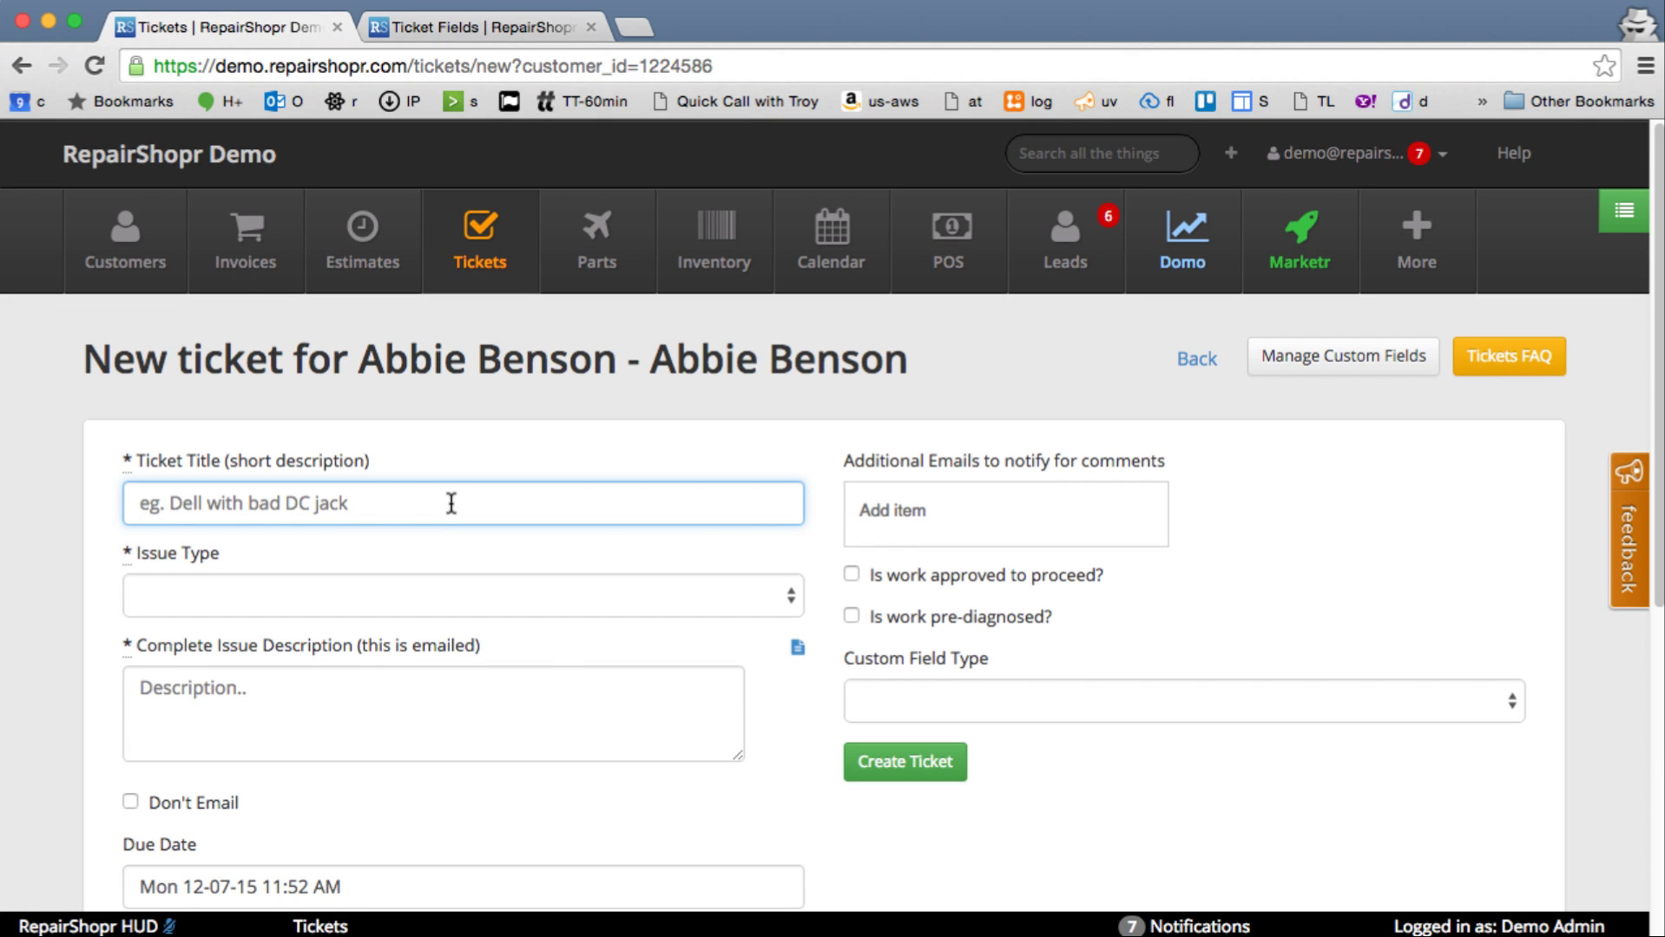
text(Computer needs c)
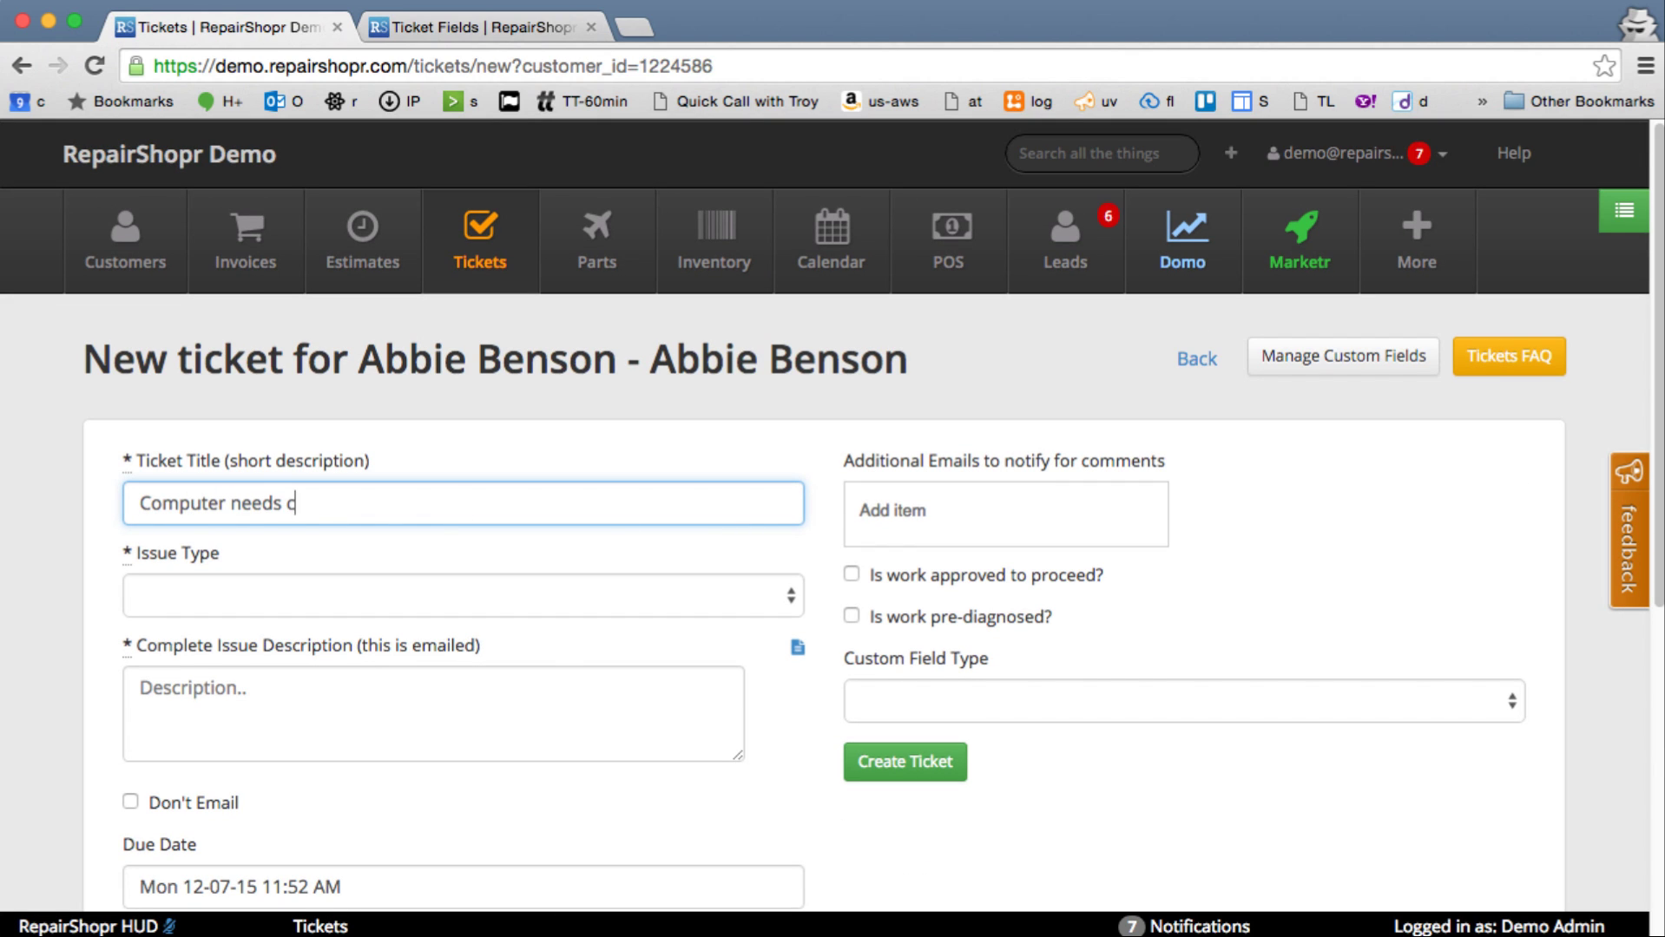
text(leanup)
click(465, 598)
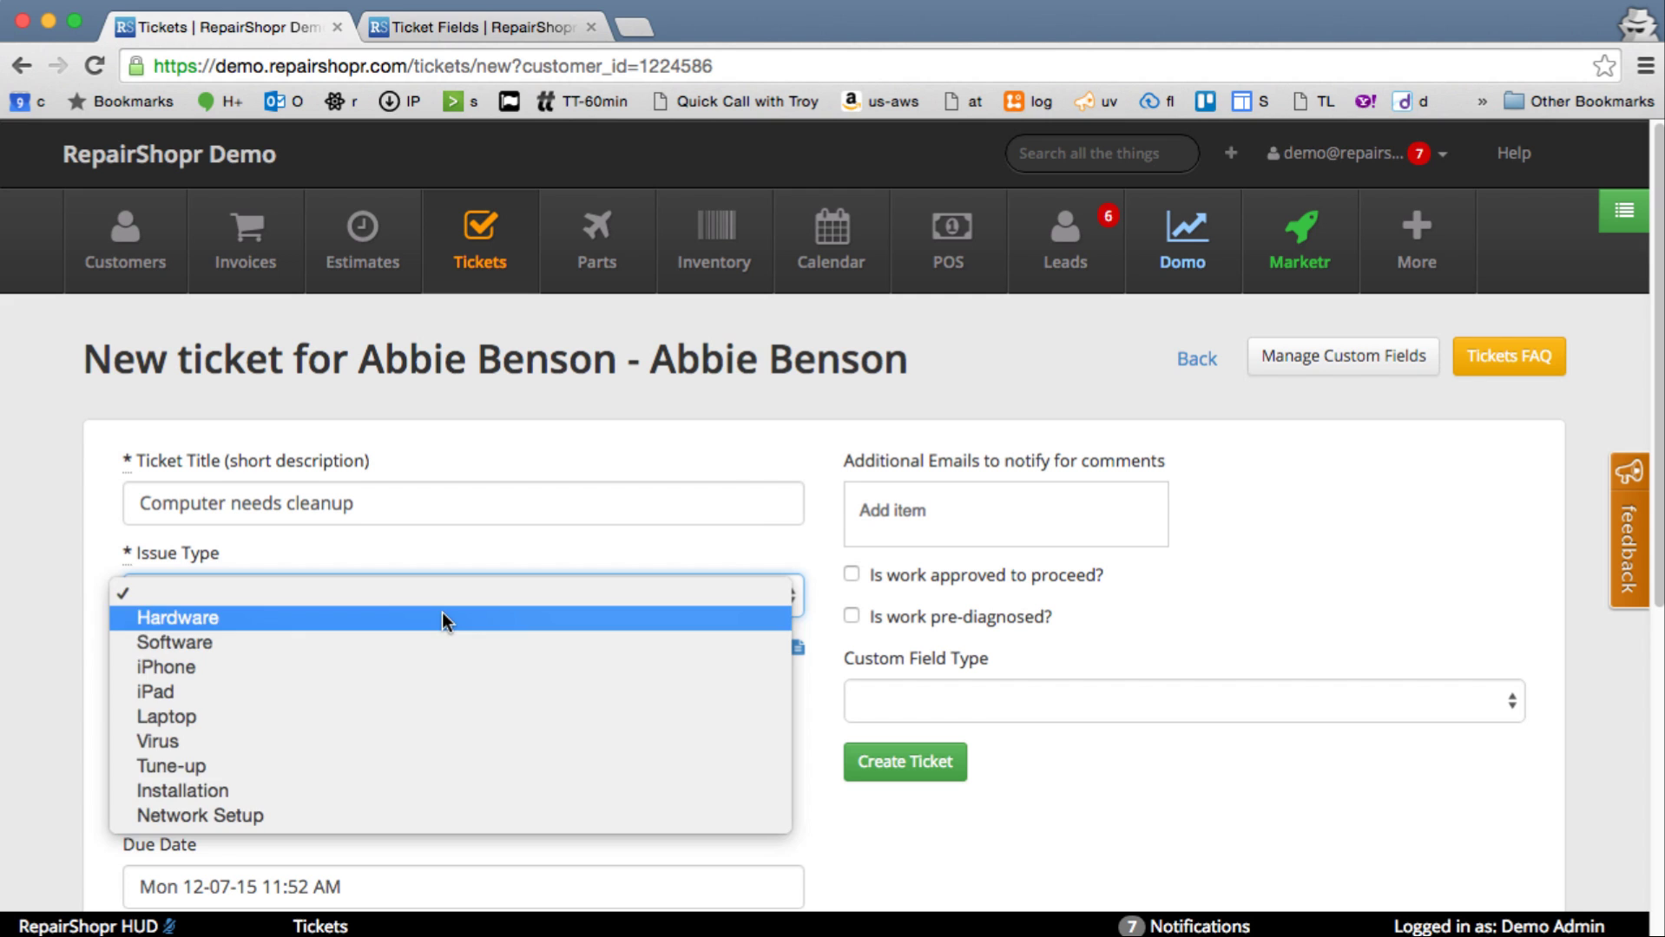
click(446, 619)
Insert the Diagnosis-Pre-Payment canned description, choose Clean Up custom fields, and create the ticket.
click(797, 647)
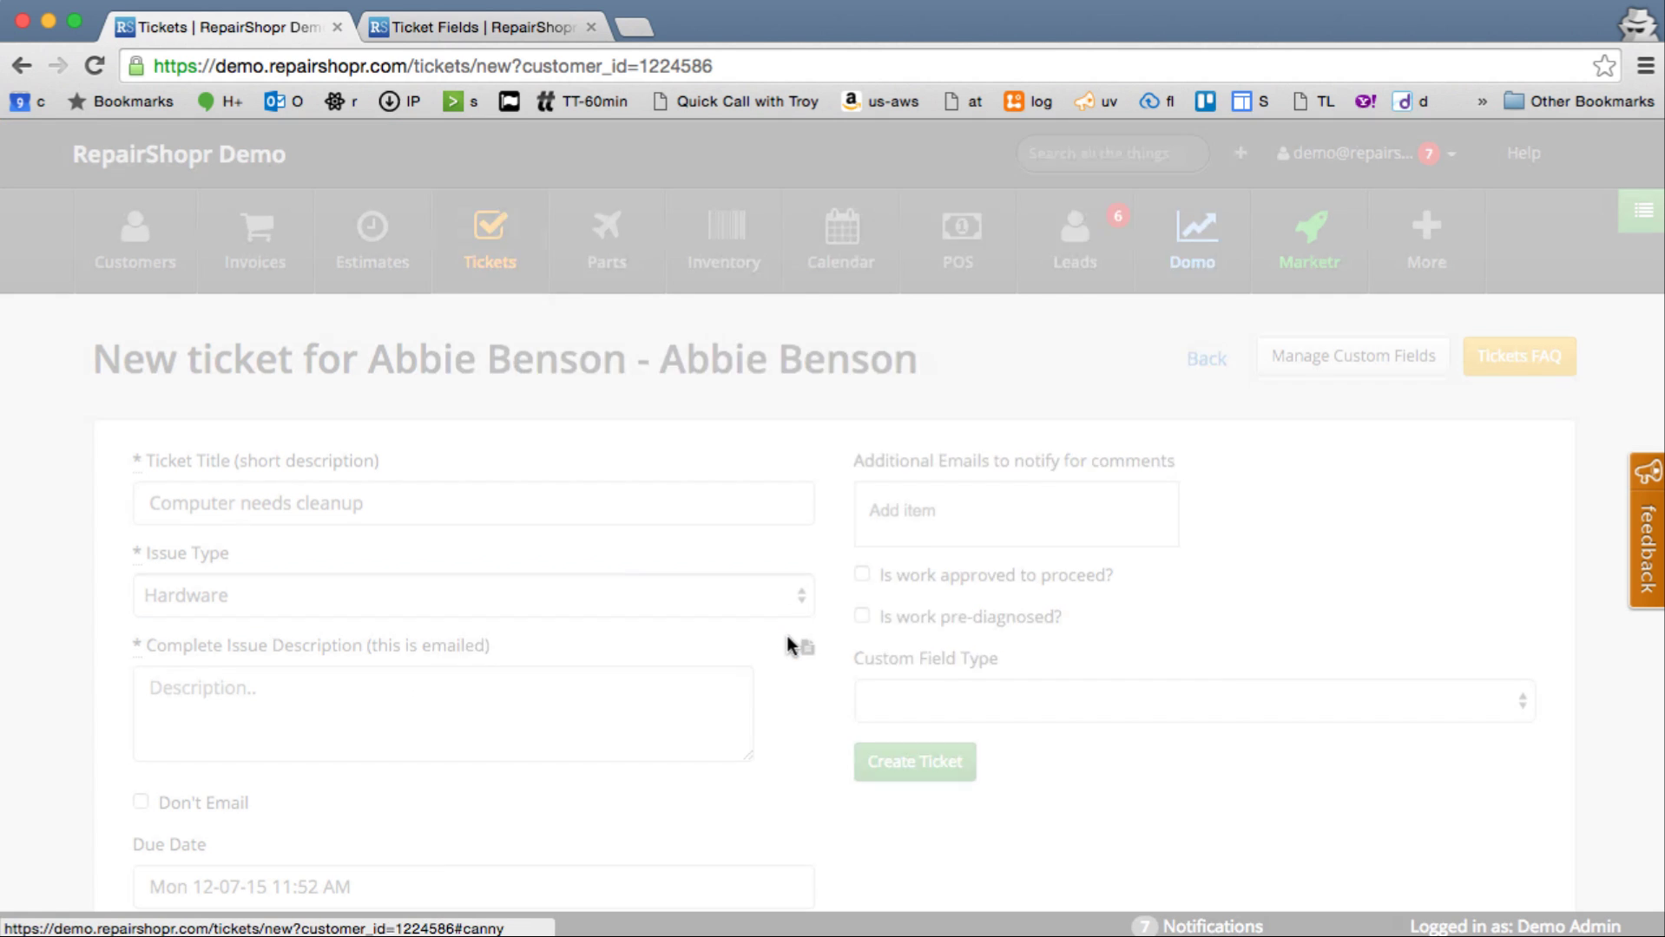
click(1176, 439)
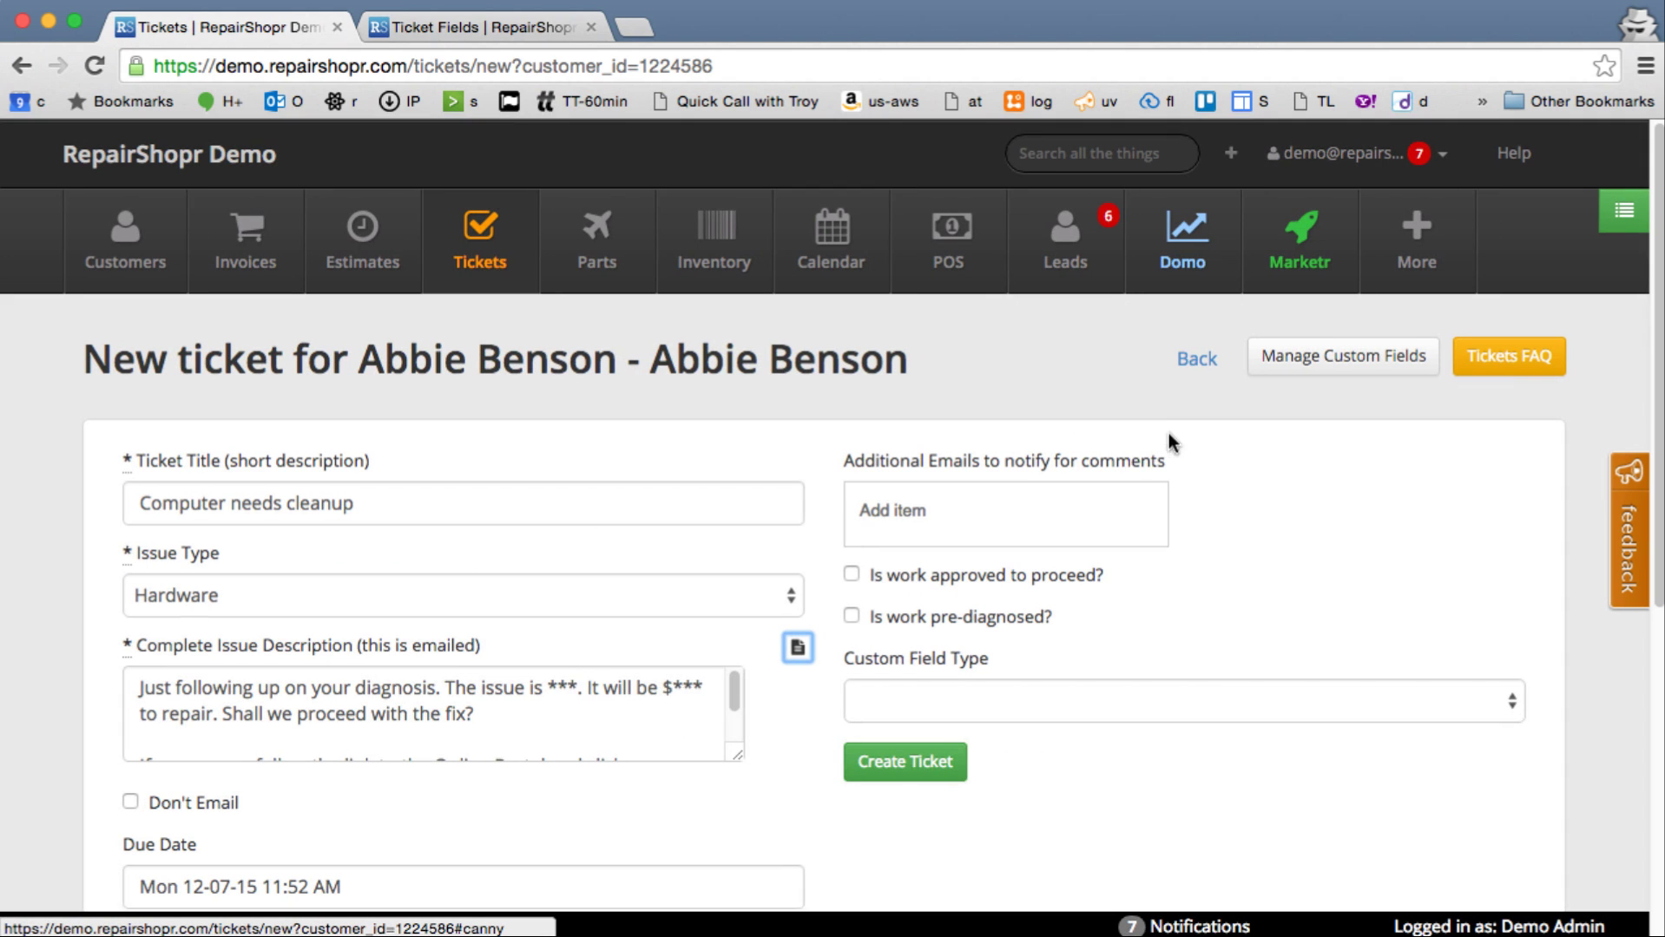
scroll(1069, 621, down, 1)
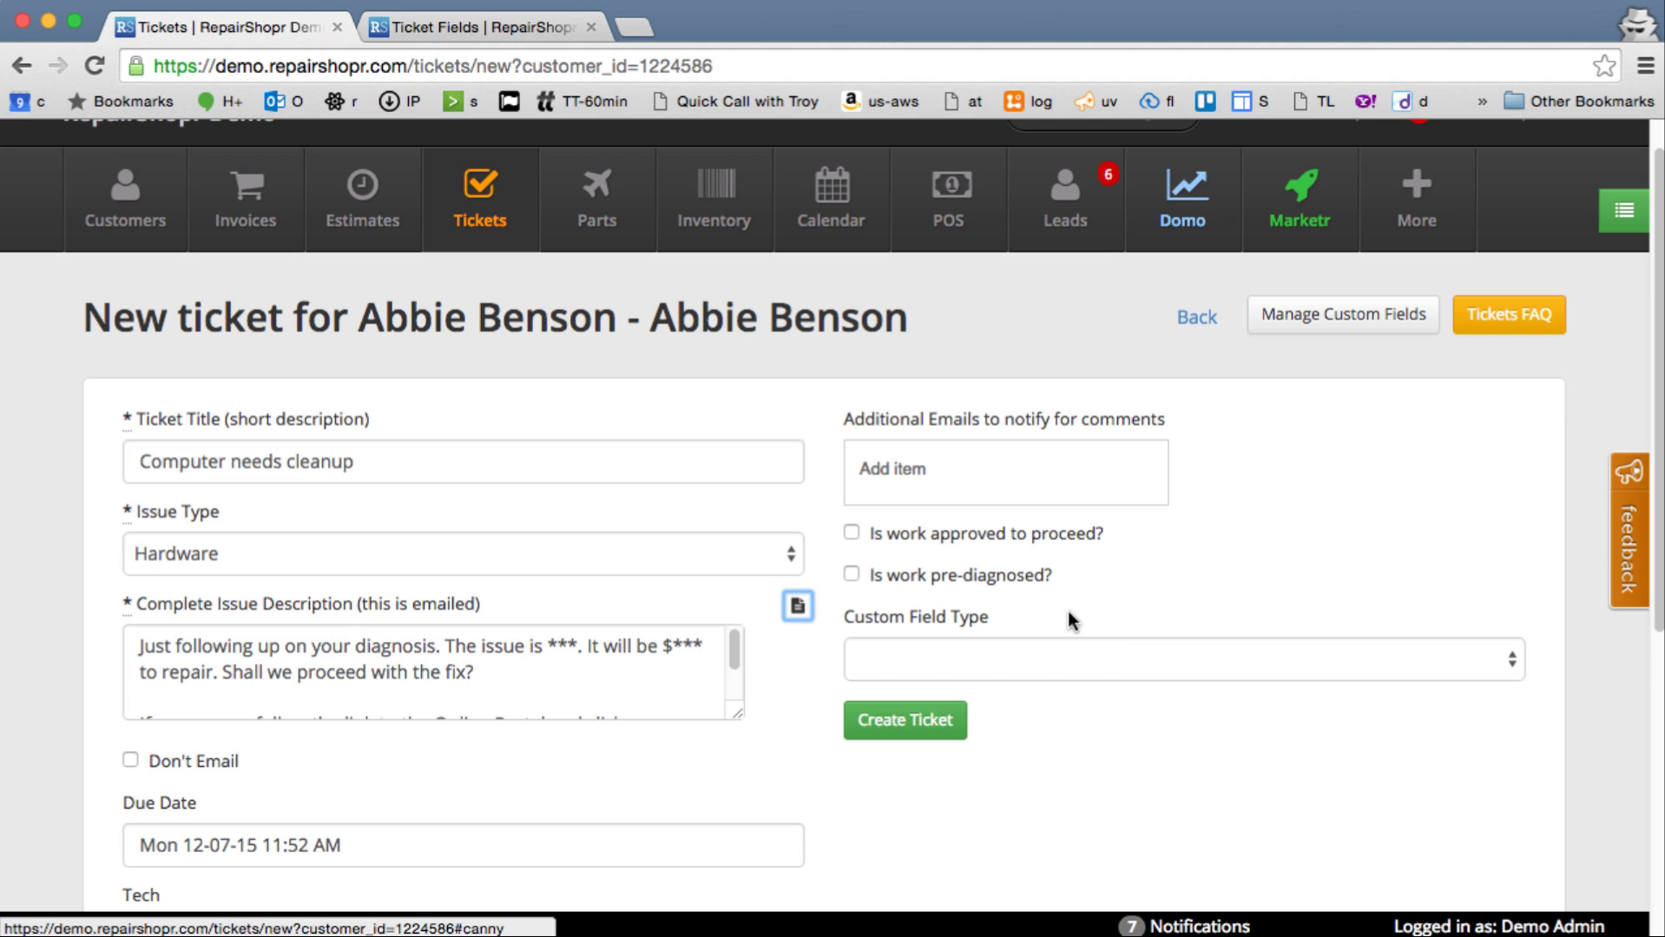
click(1116, 661)
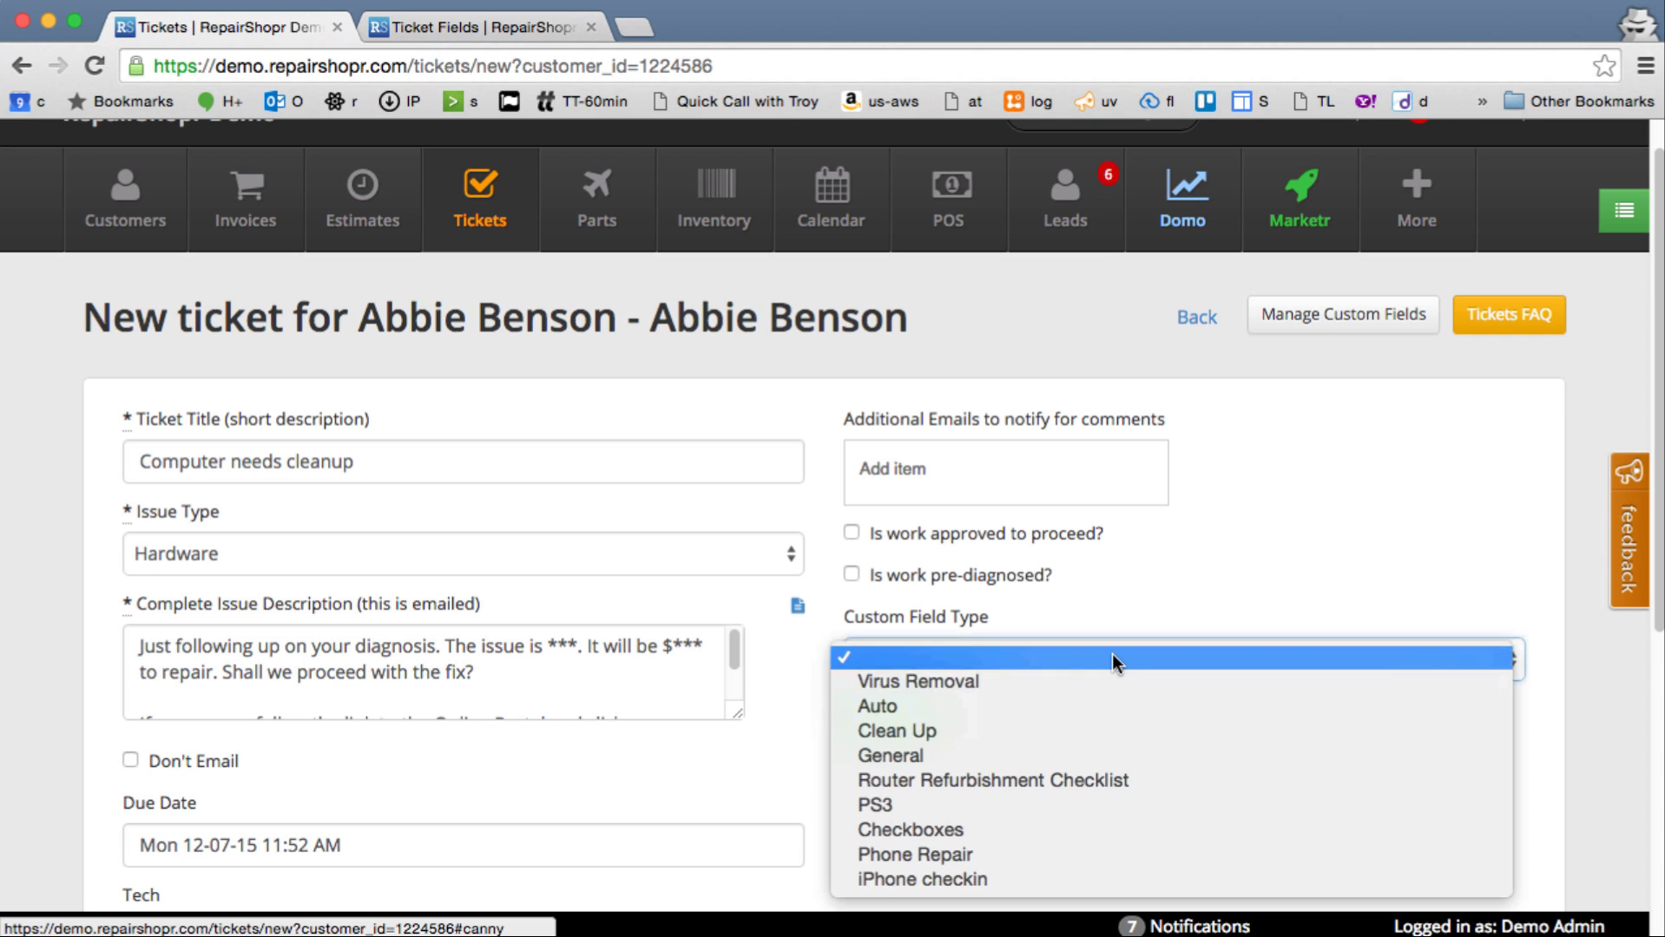
click(1096, 732)
scroll(855, 757, down, 2)
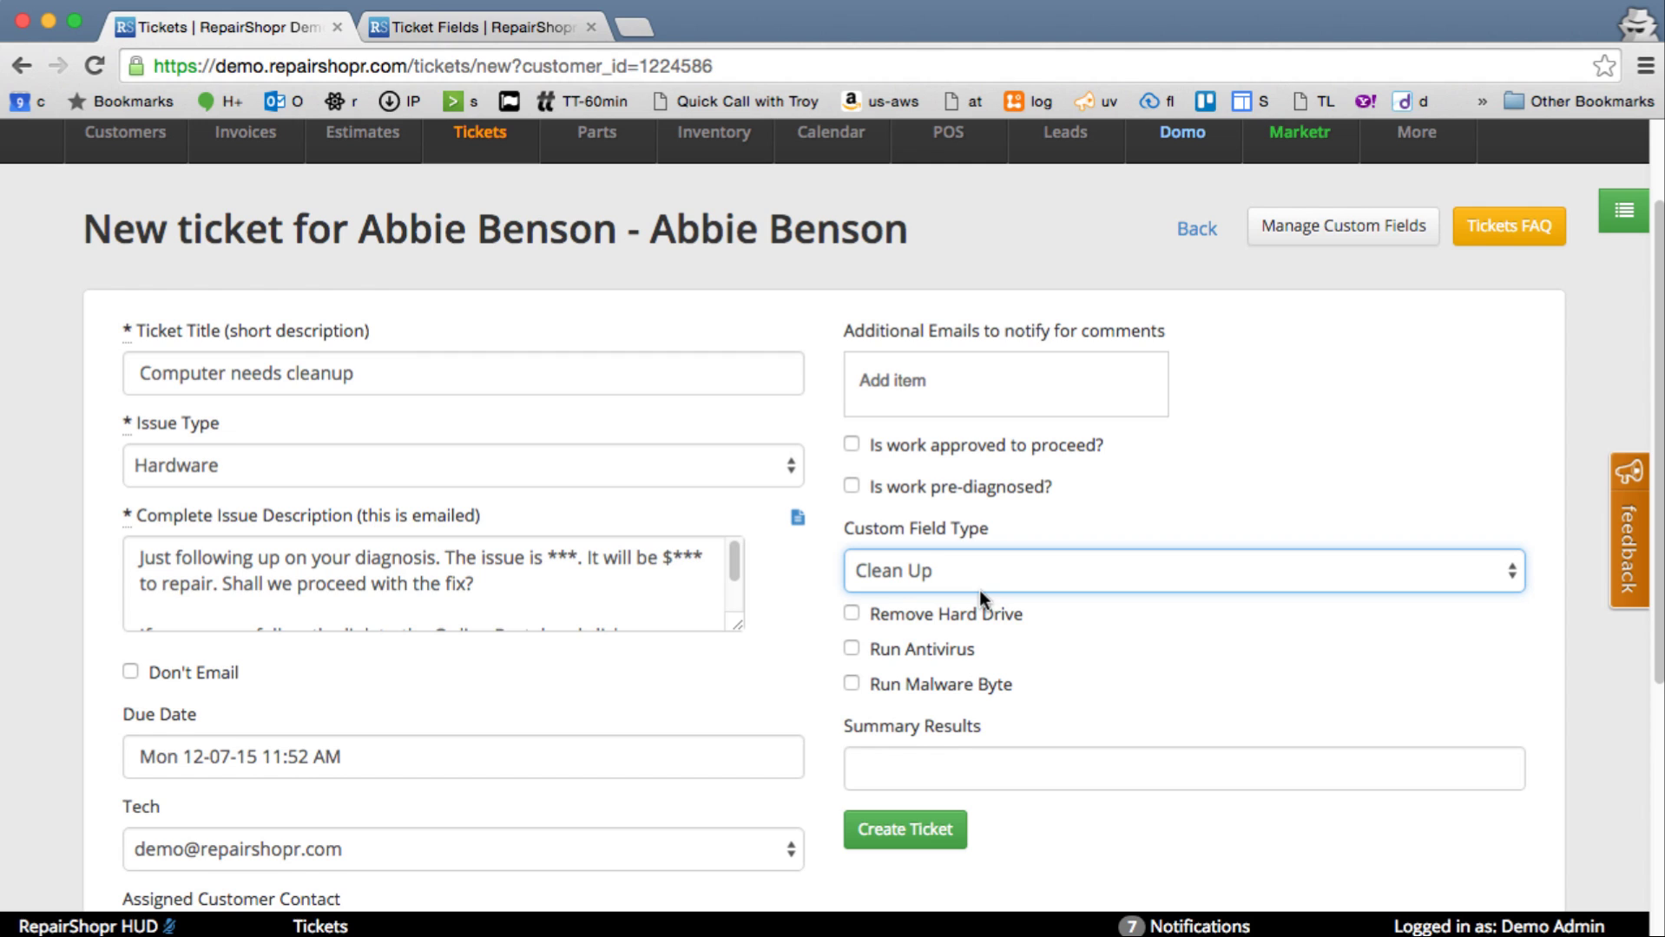
scroll(883, 508, down, 1)
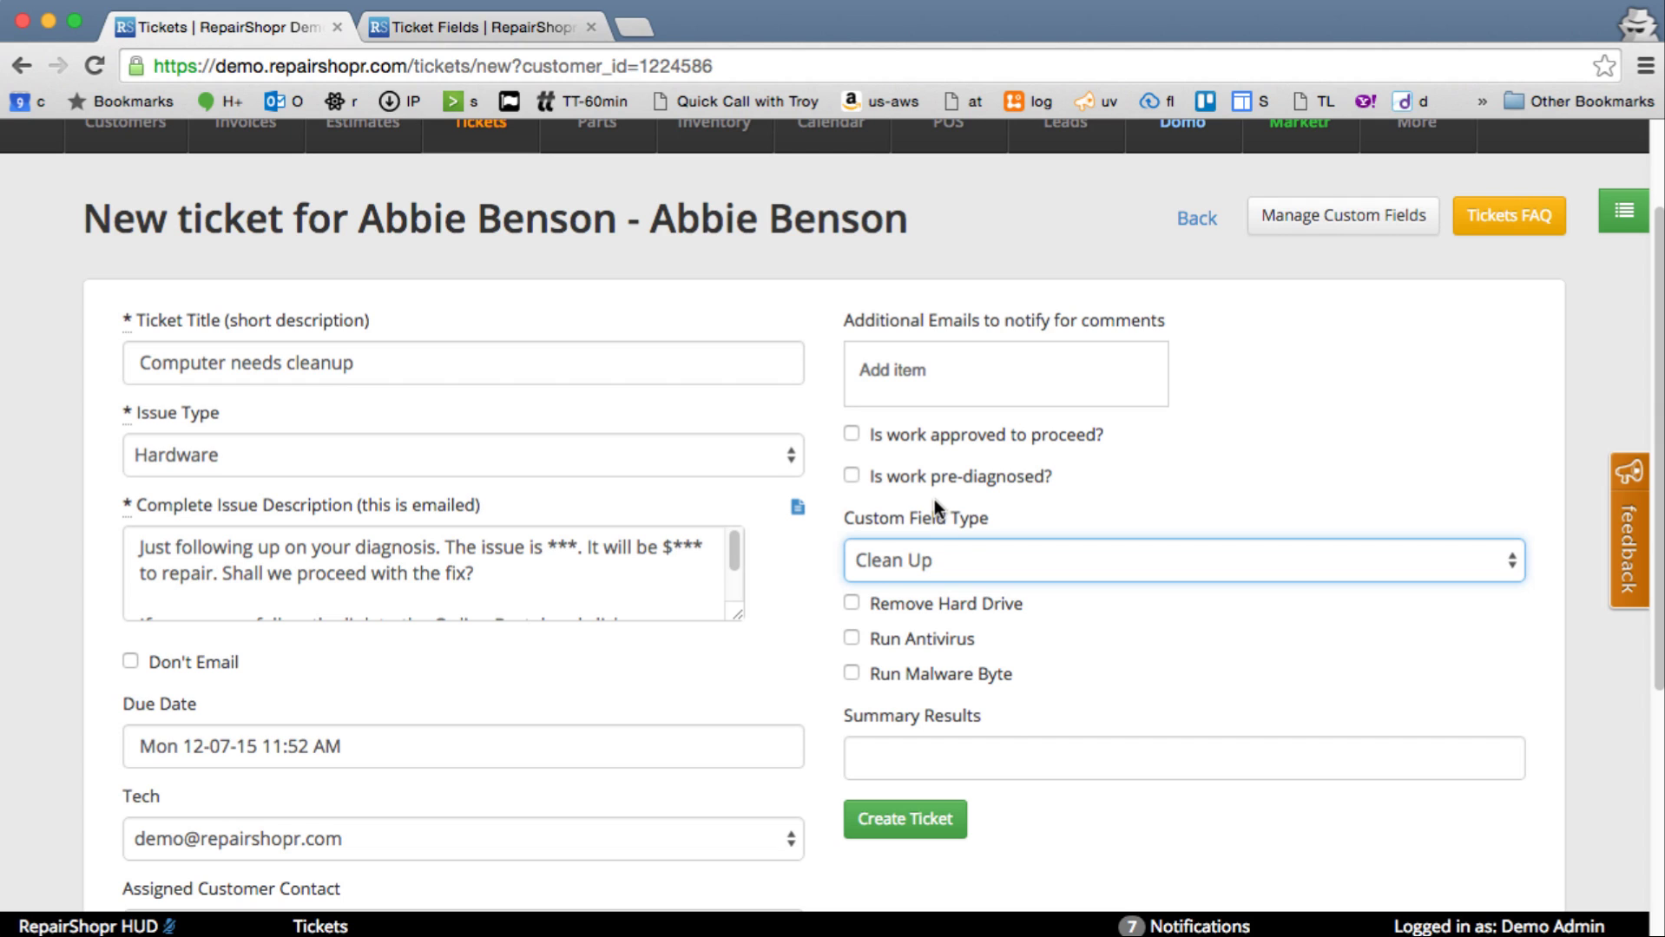
click(912, 820)
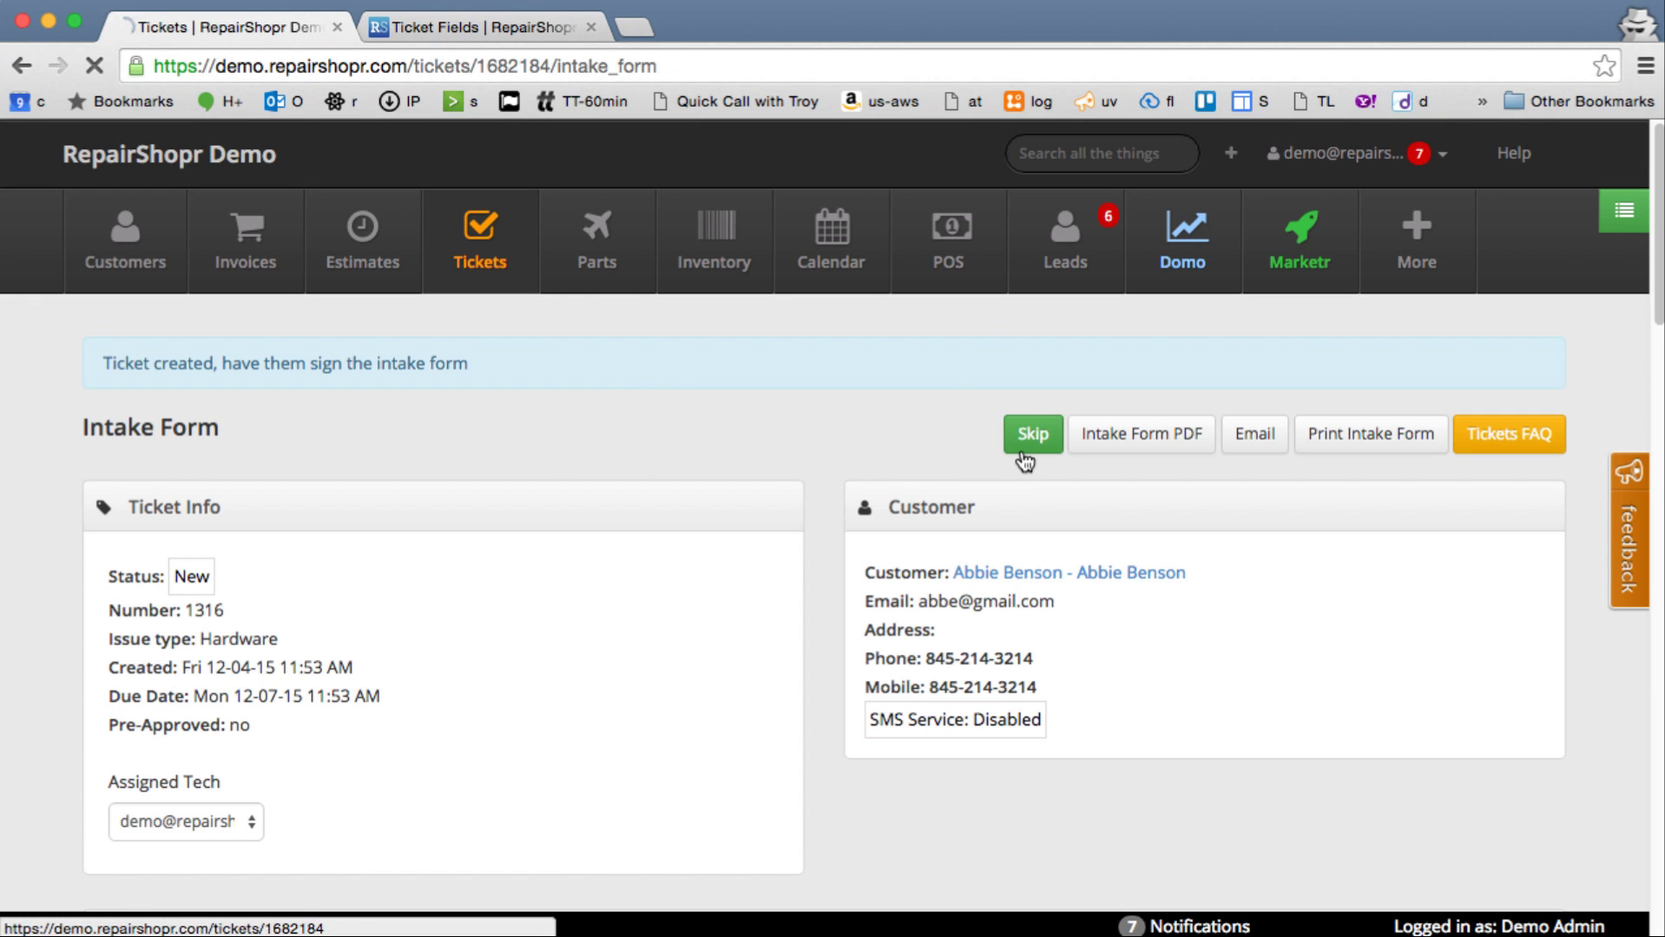
Skip the intake form and review the ticket's Pre-CleanUp worksheet.
click(1024, 456)
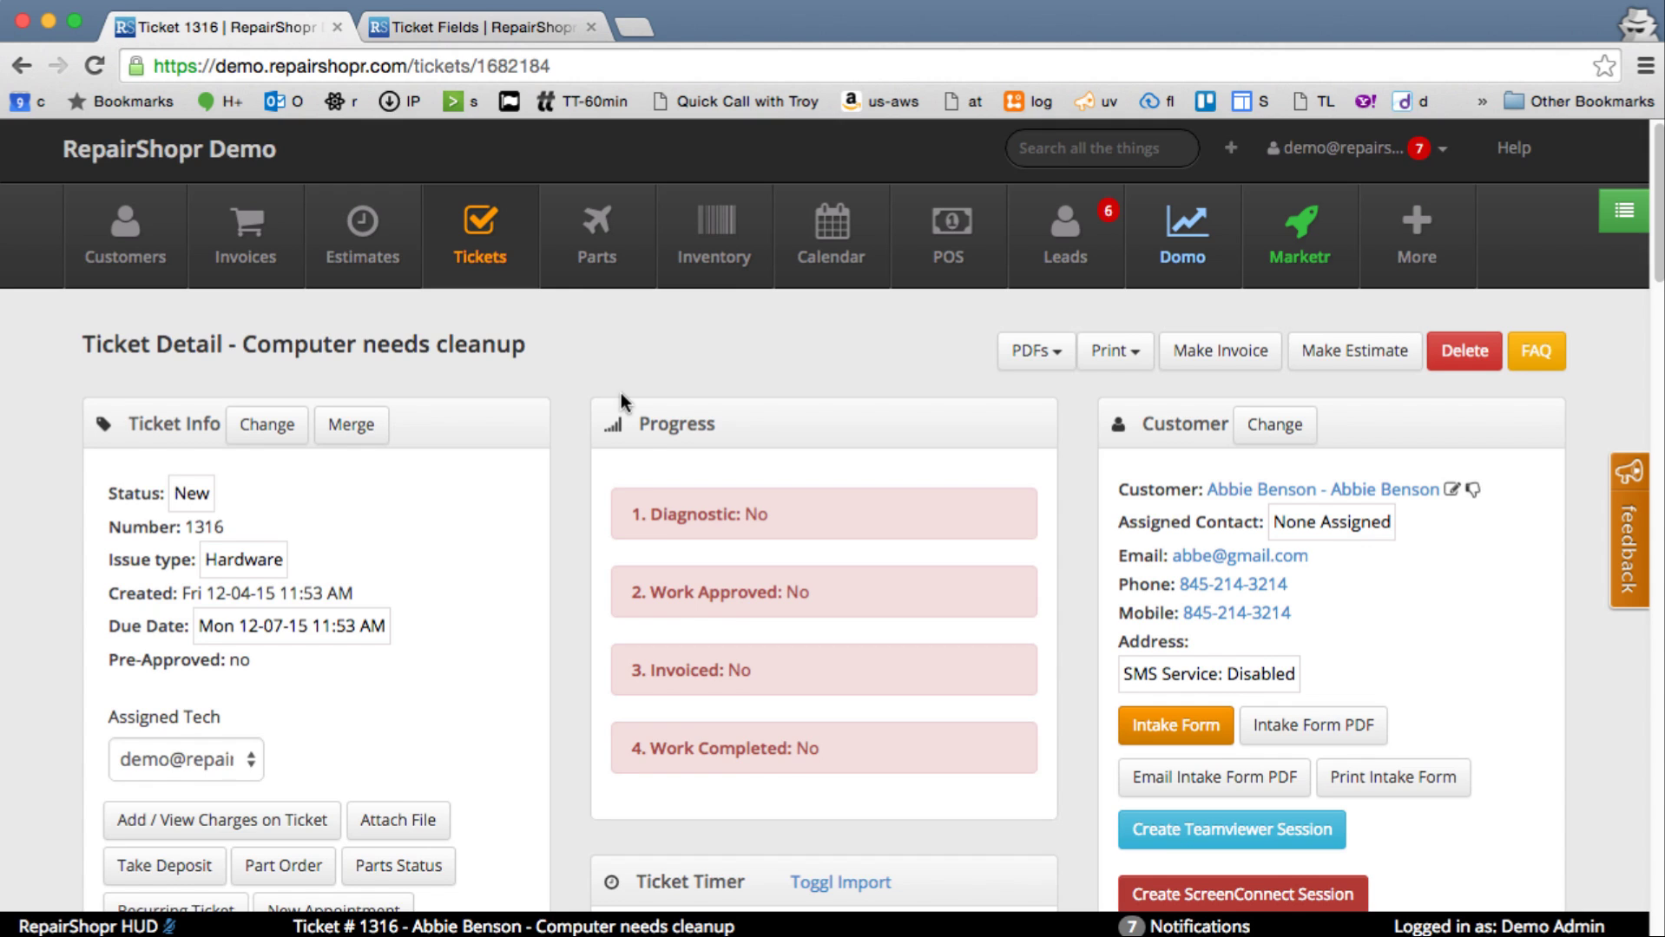
scroll(621, 399, down, 7)
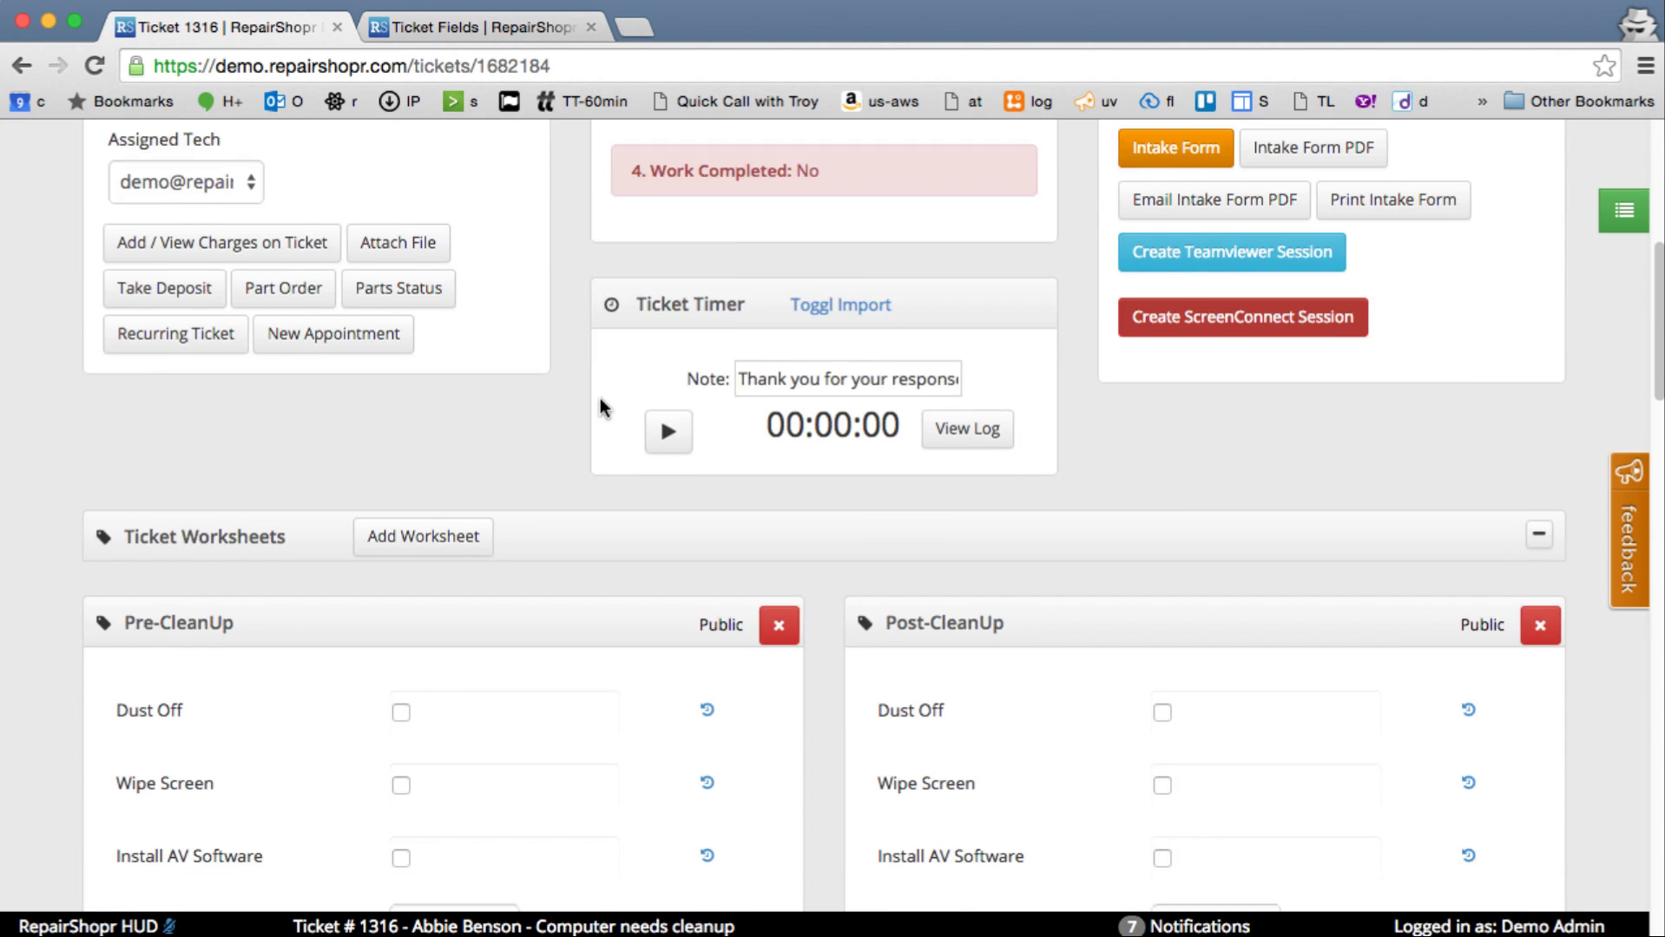
scroll(600, 399, down, 3)
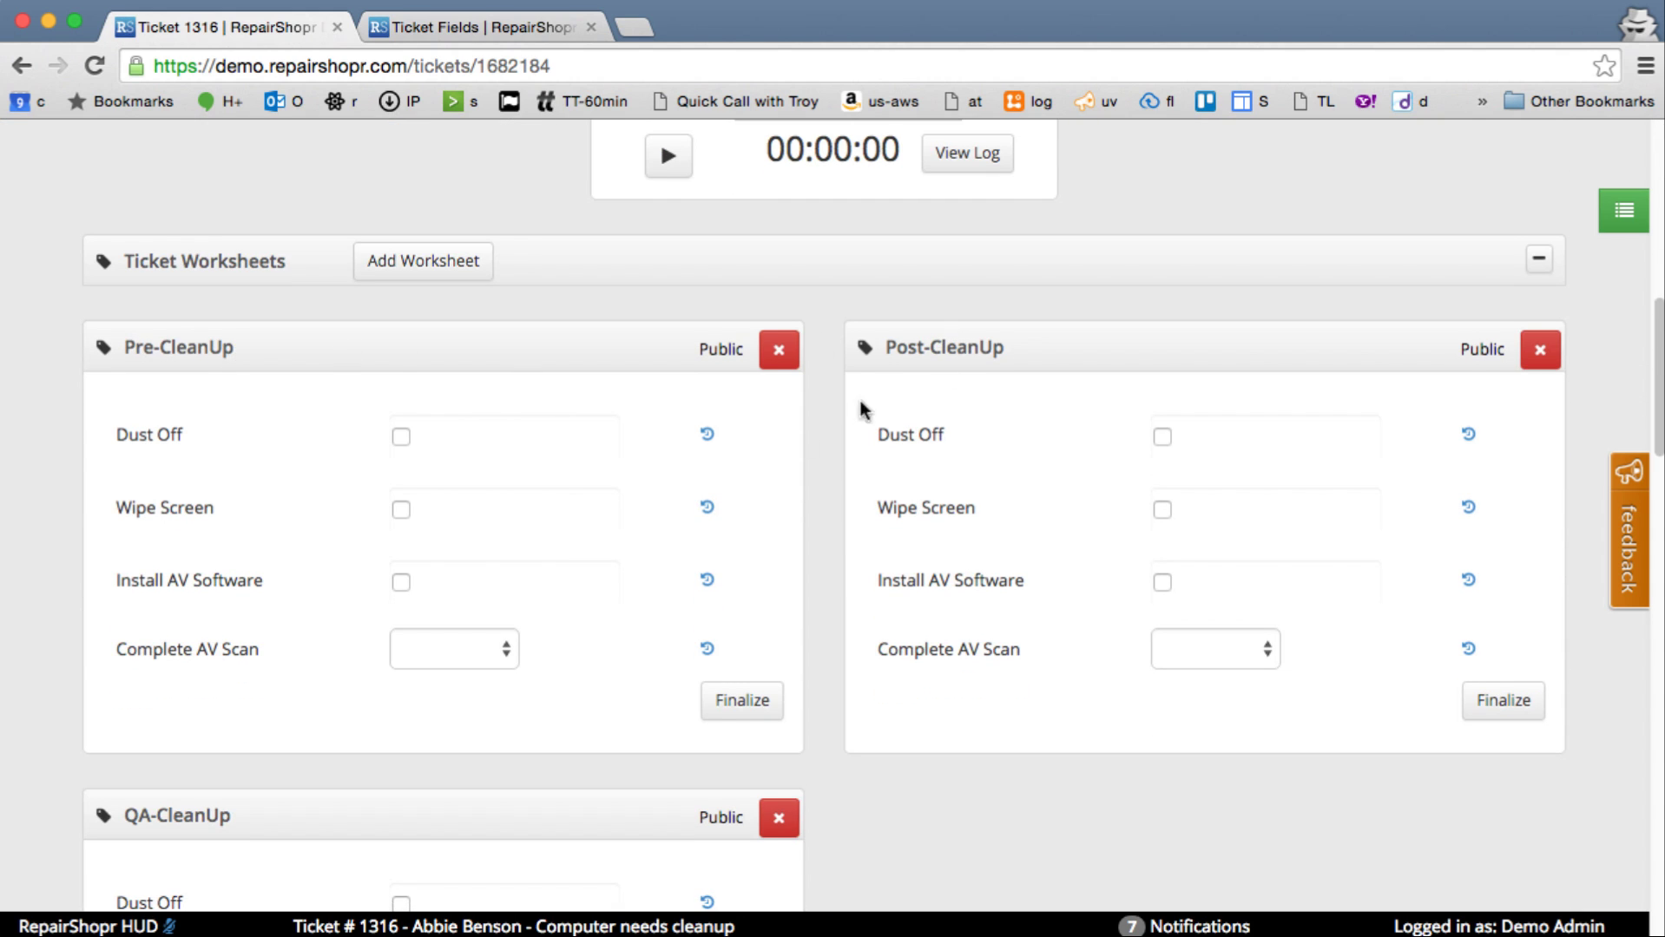
scroll(334, 708, down, 5)
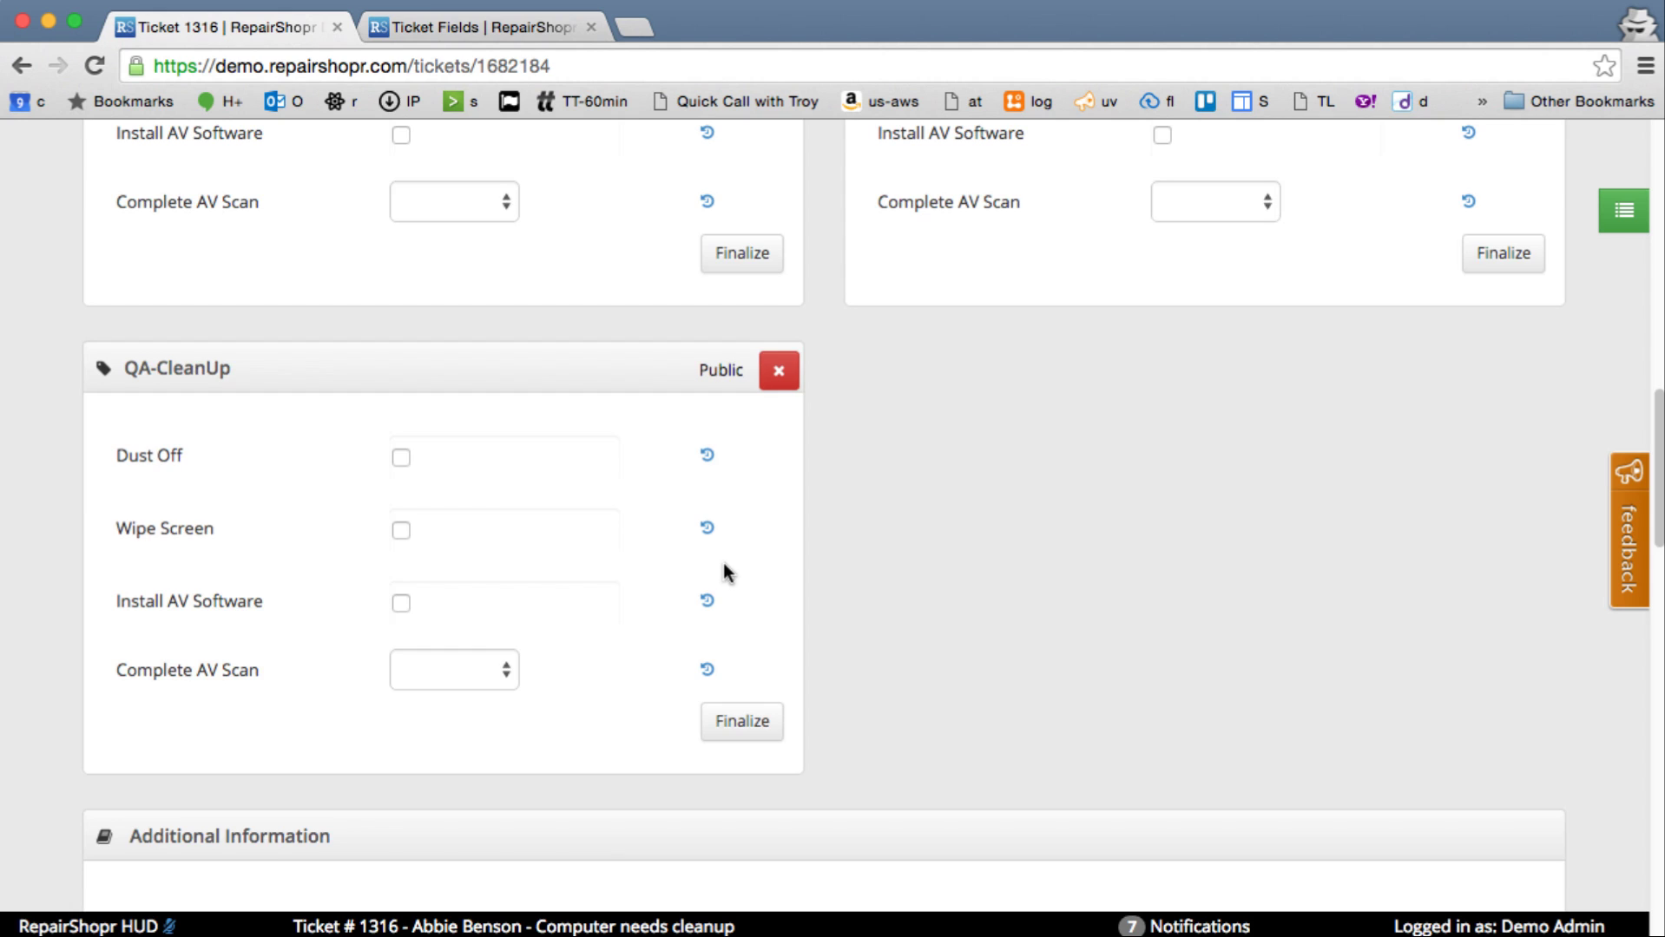
scroll(726, 565, up, 4)
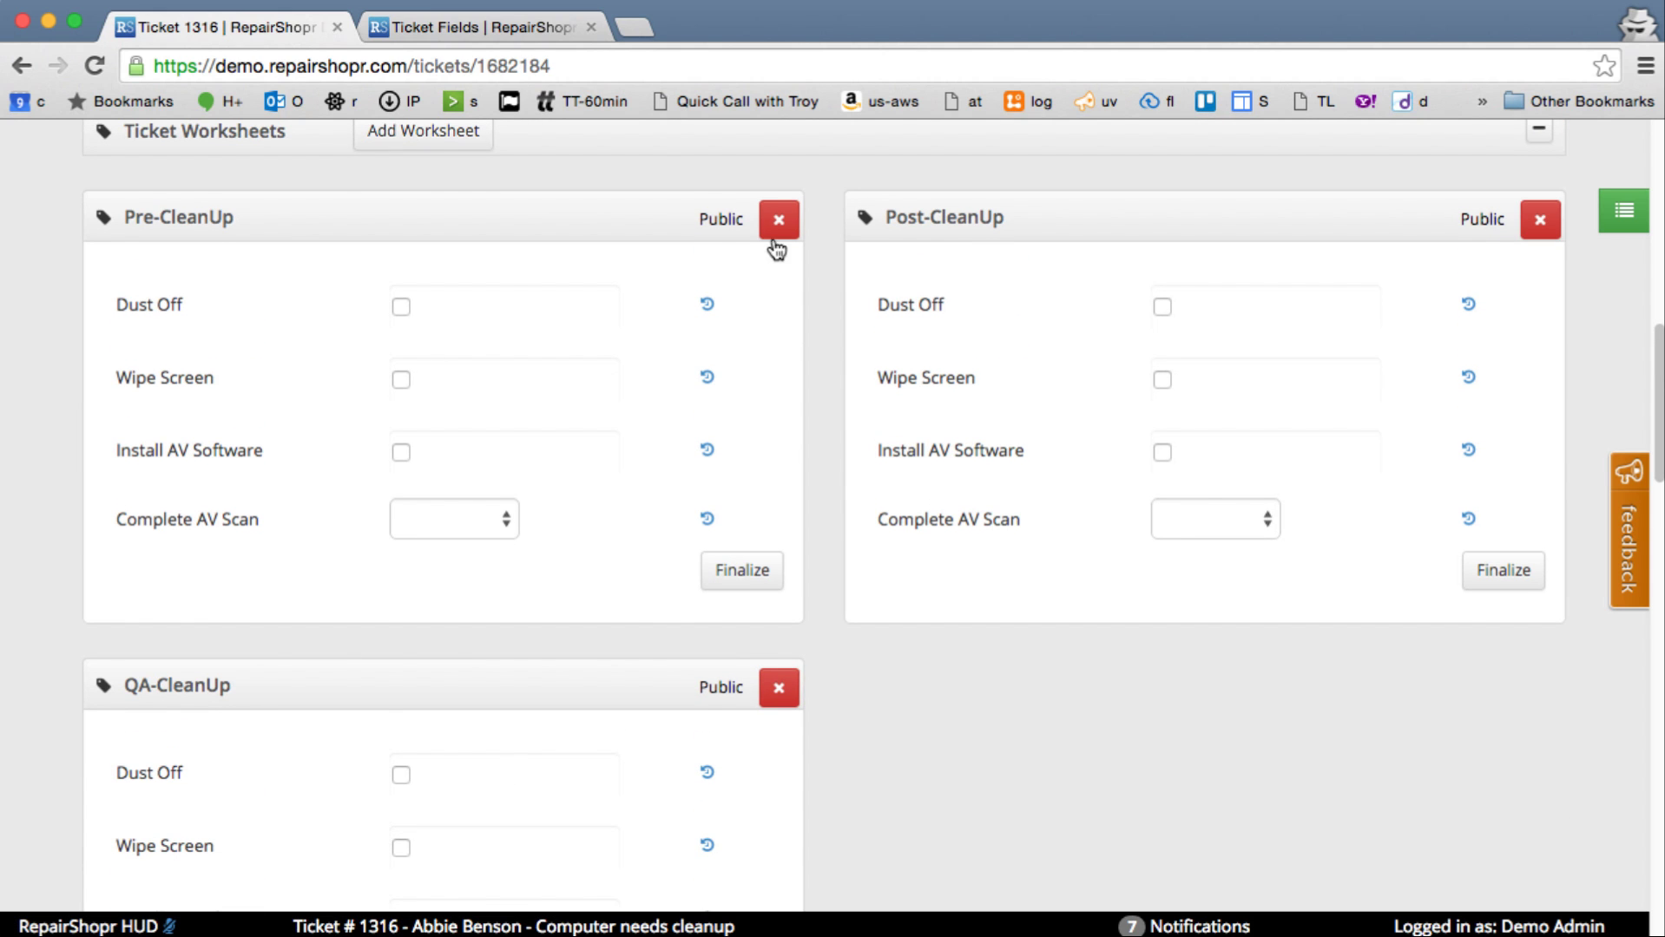
double_click(202, 217)
click(621, 196)
Try finalizing Pre-CleanUp, collapse Ticket Worksheets, and reload the page.
click(742, 572)
scroll(743, 565, up, 3)
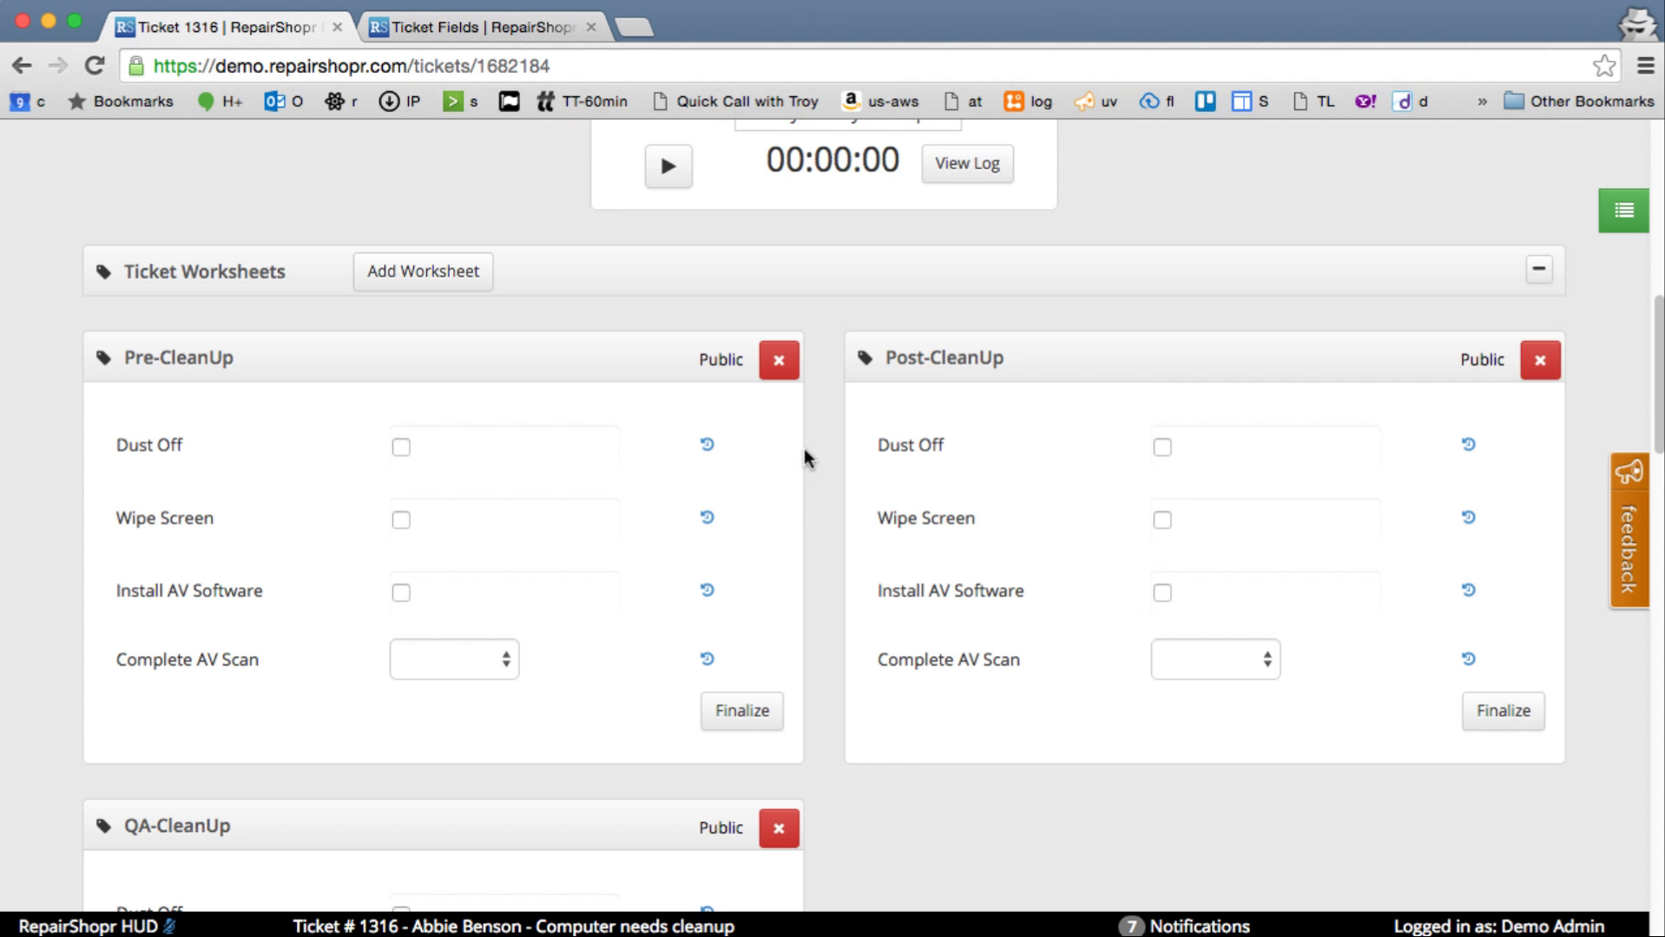
click(1538, 269)
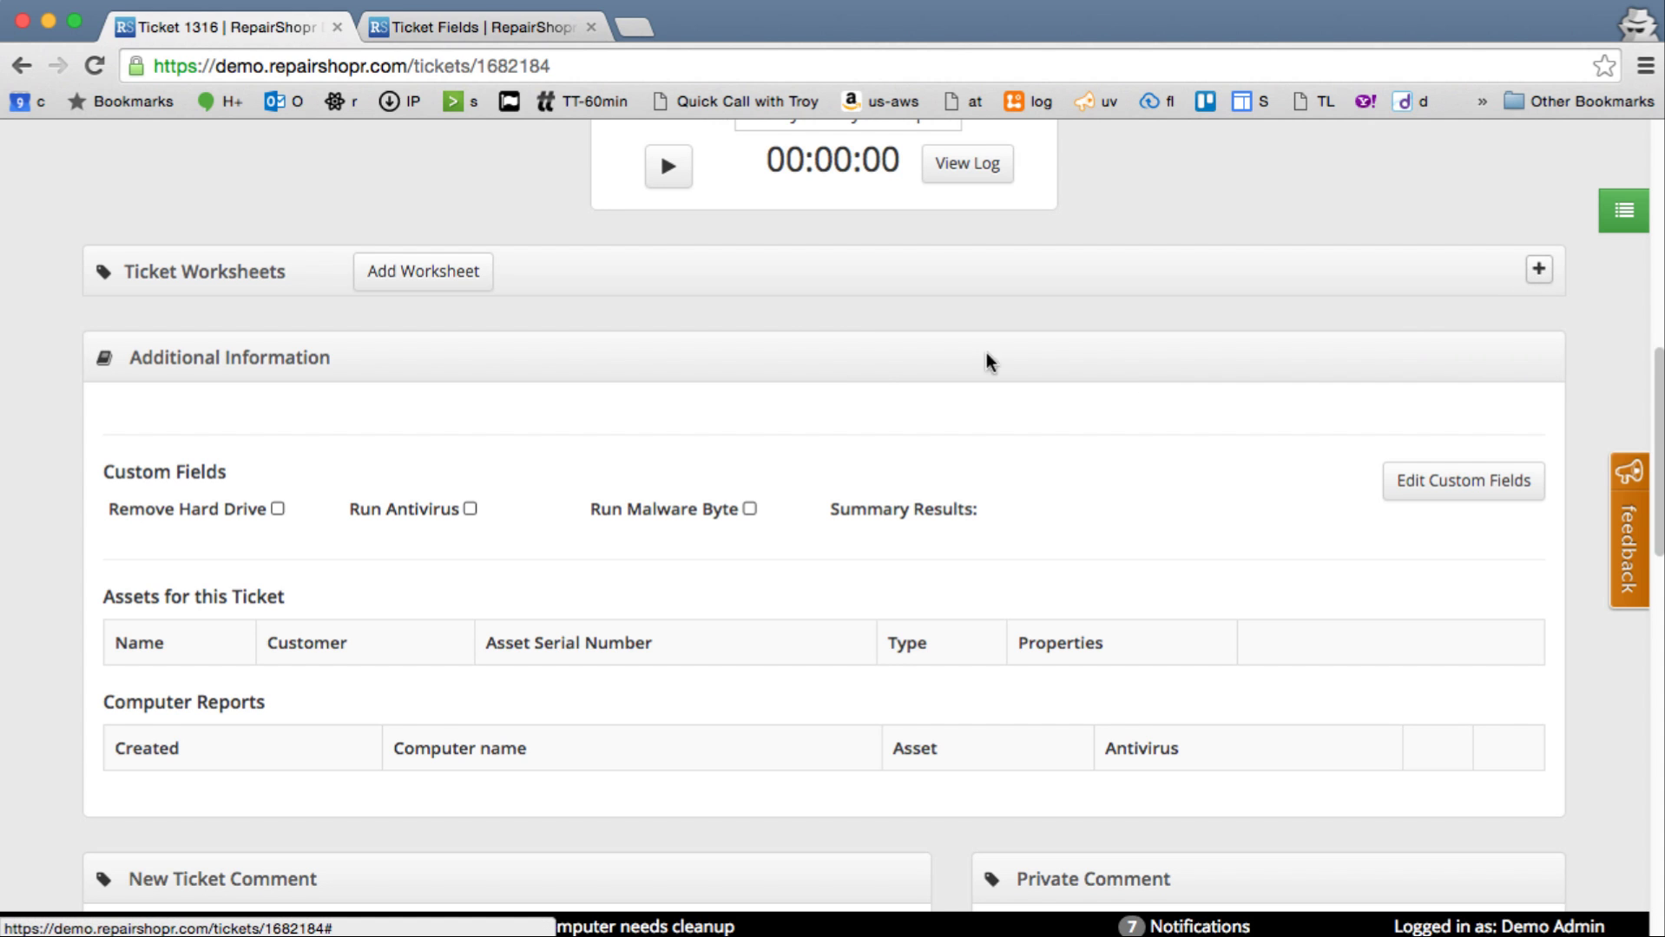
scroll(859, 370, up, 5)
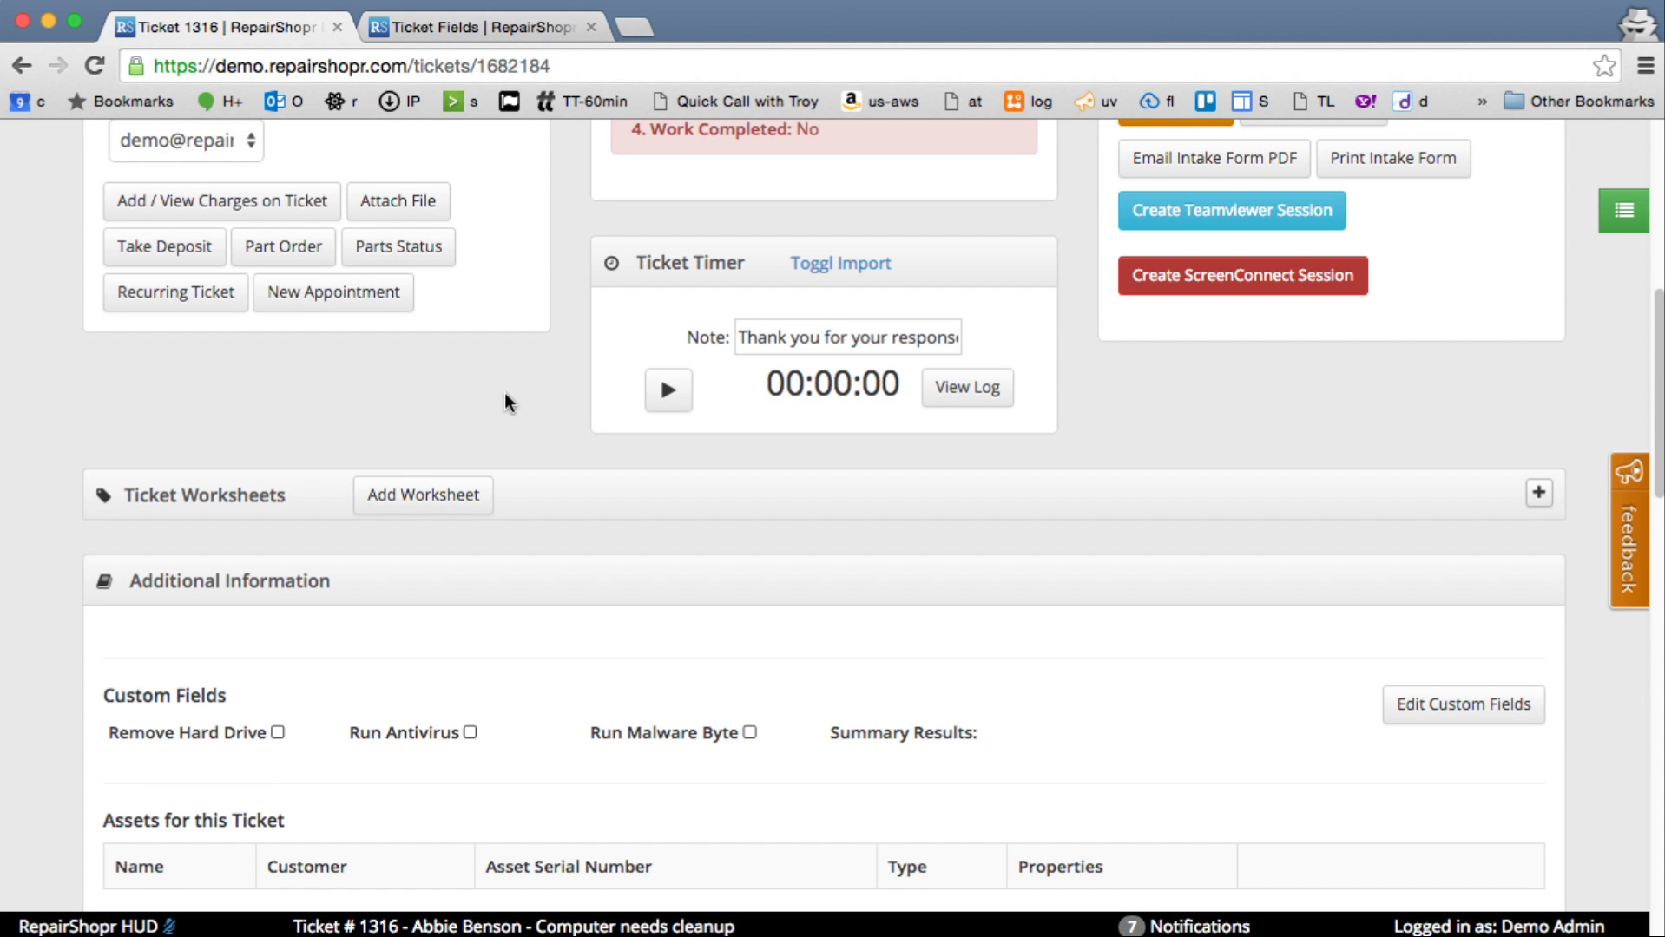
click(93, 63)
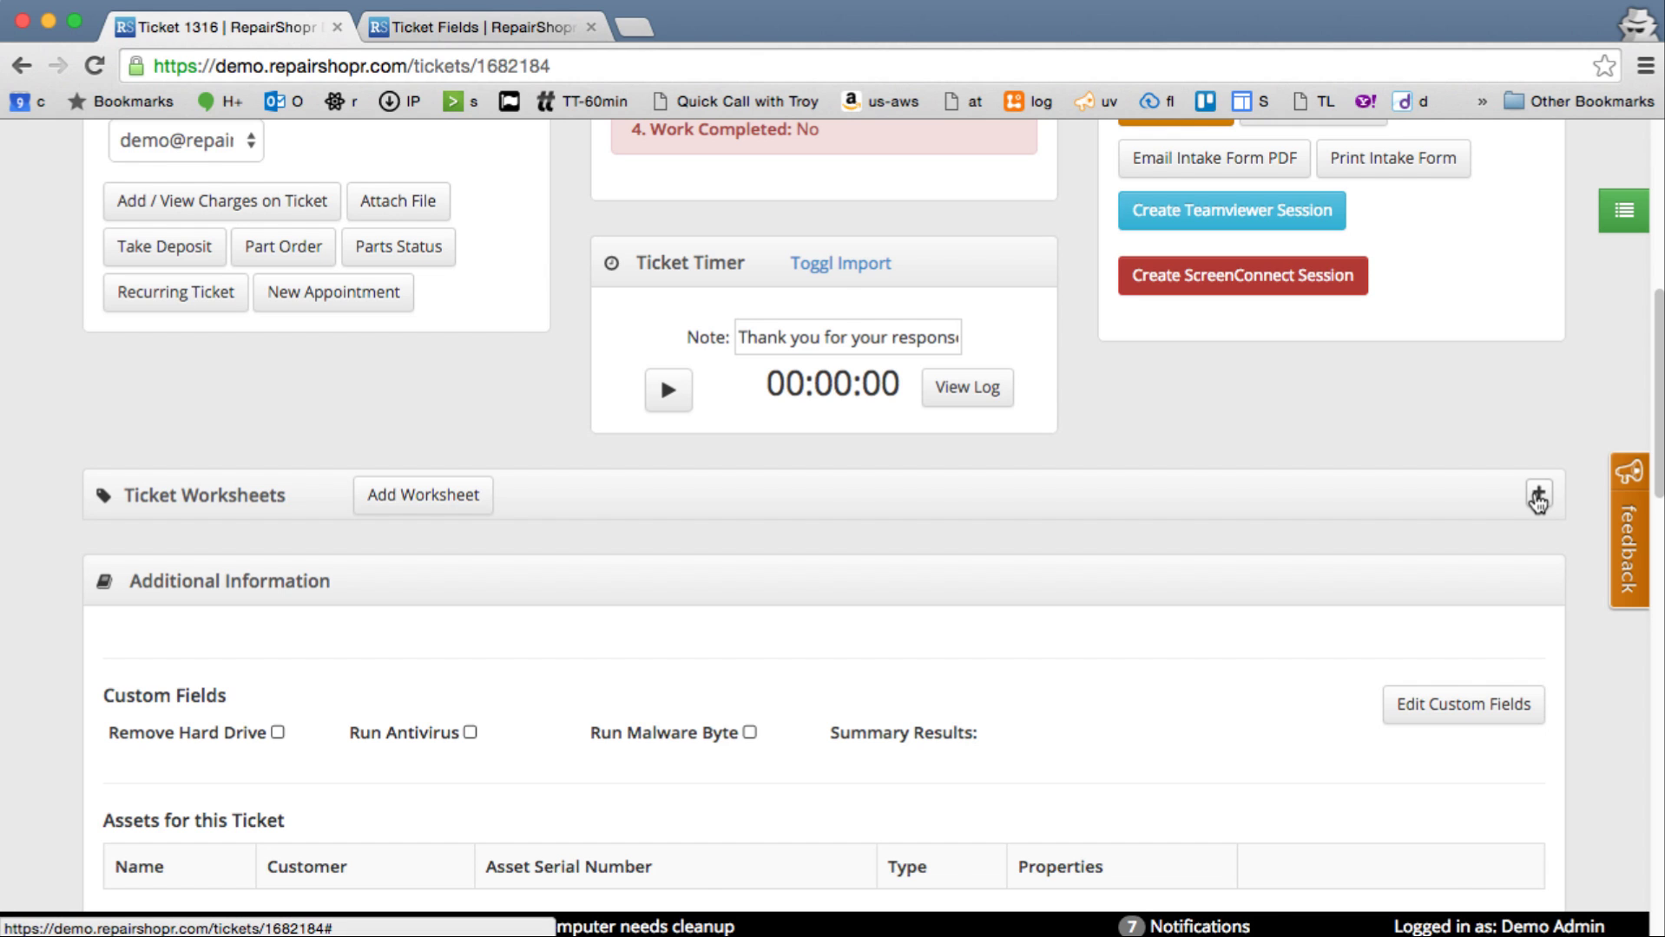
Expand Ticket Worksheets and add the Phone Repair template worksheet to ticket 1316.
click(1538, 497)
scroll(900, 460, down, 3)
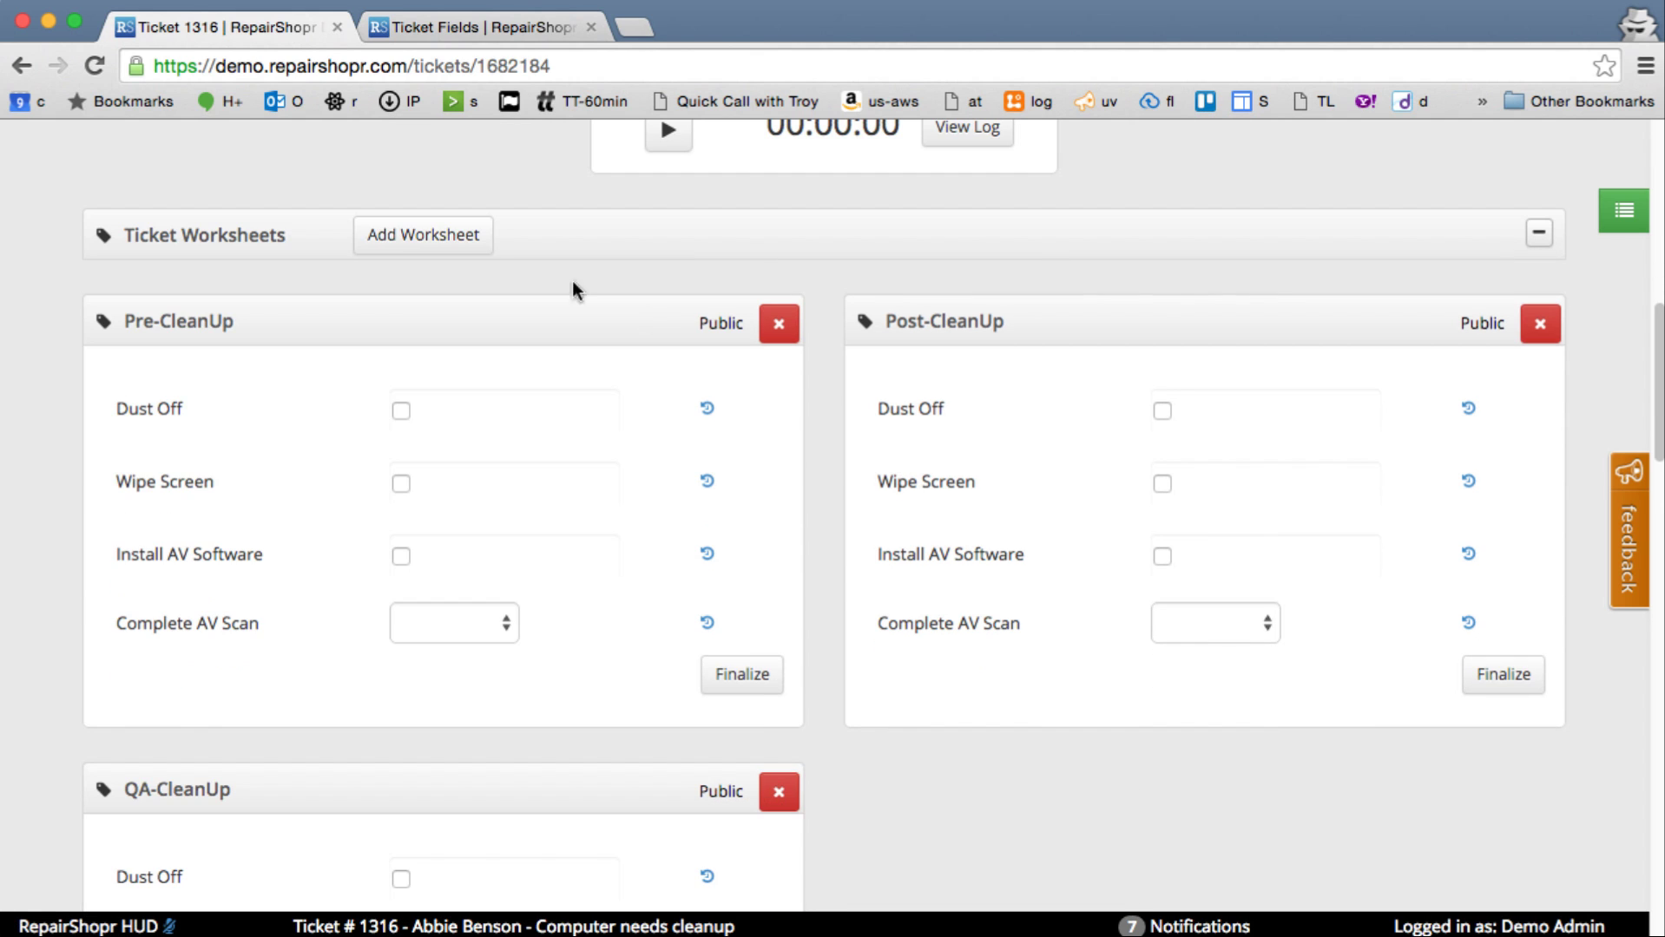
click(363, 231)
click(403, 343)
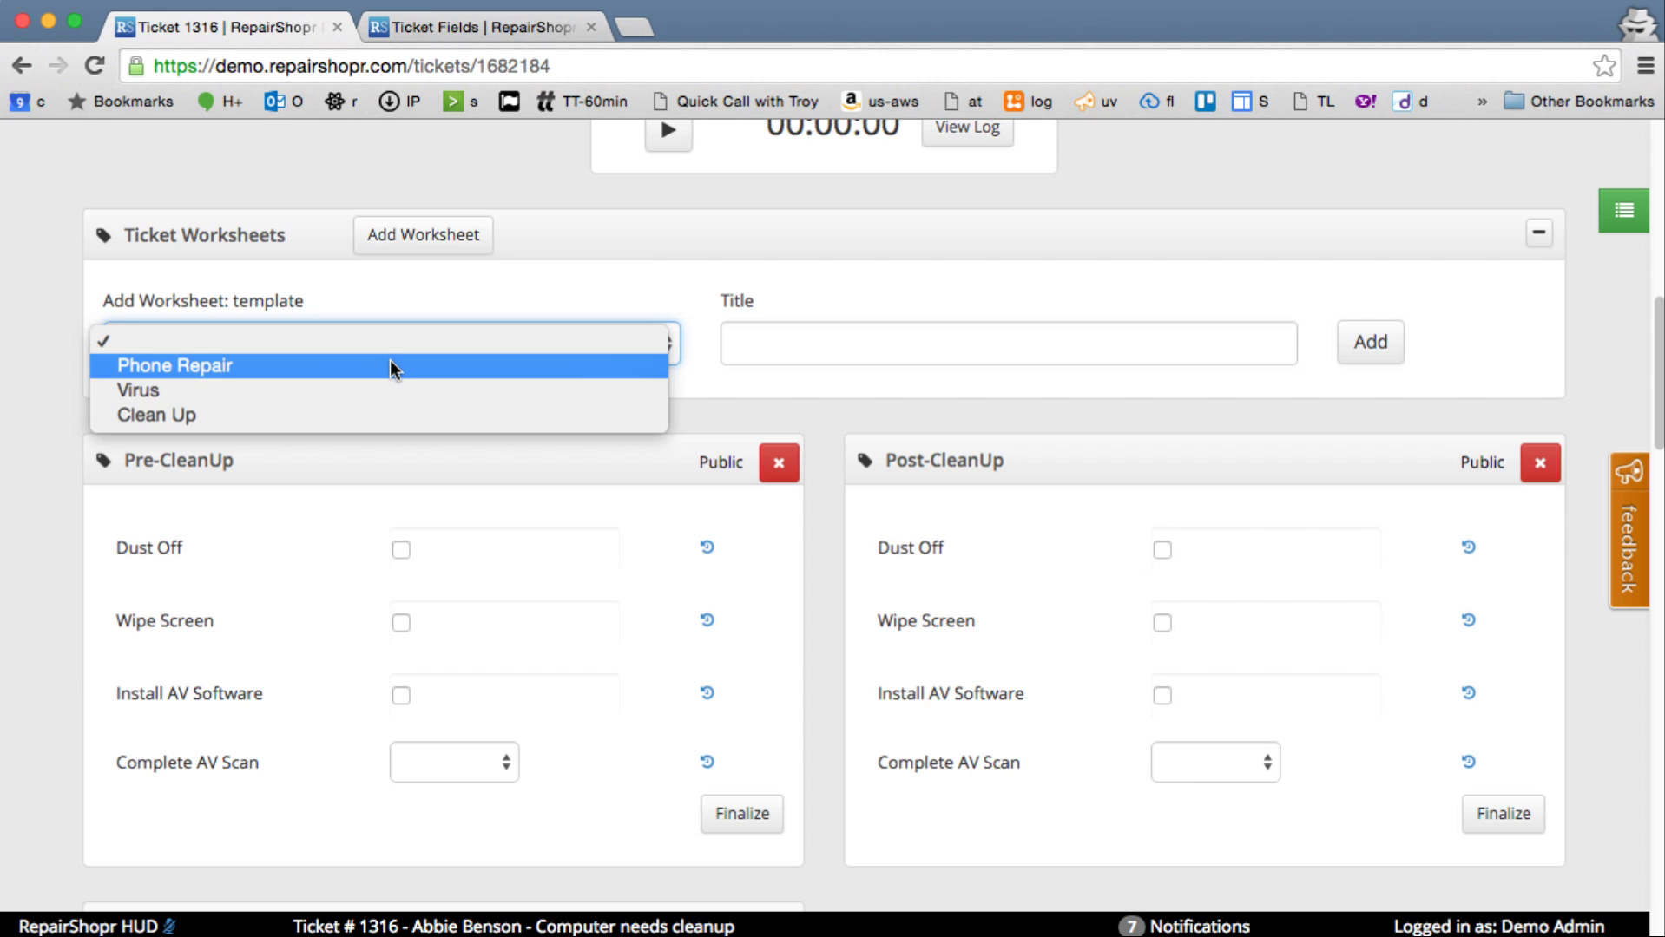
click(391, 363)
click(1351, 348)
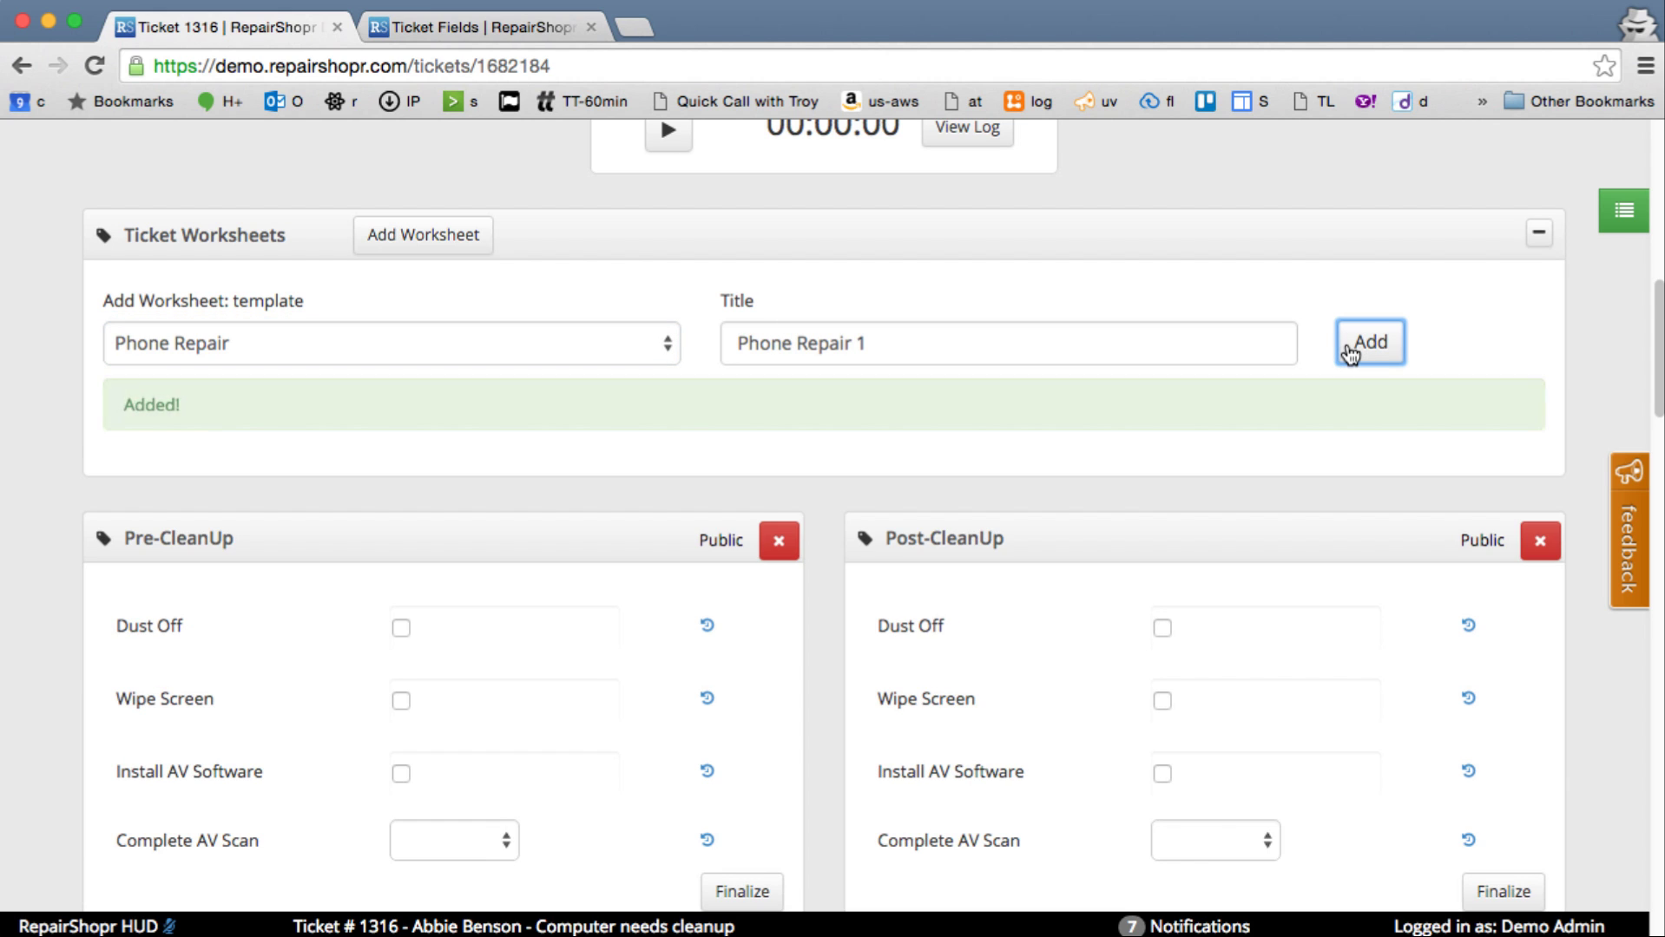
scroll(869, 524, down, 8)
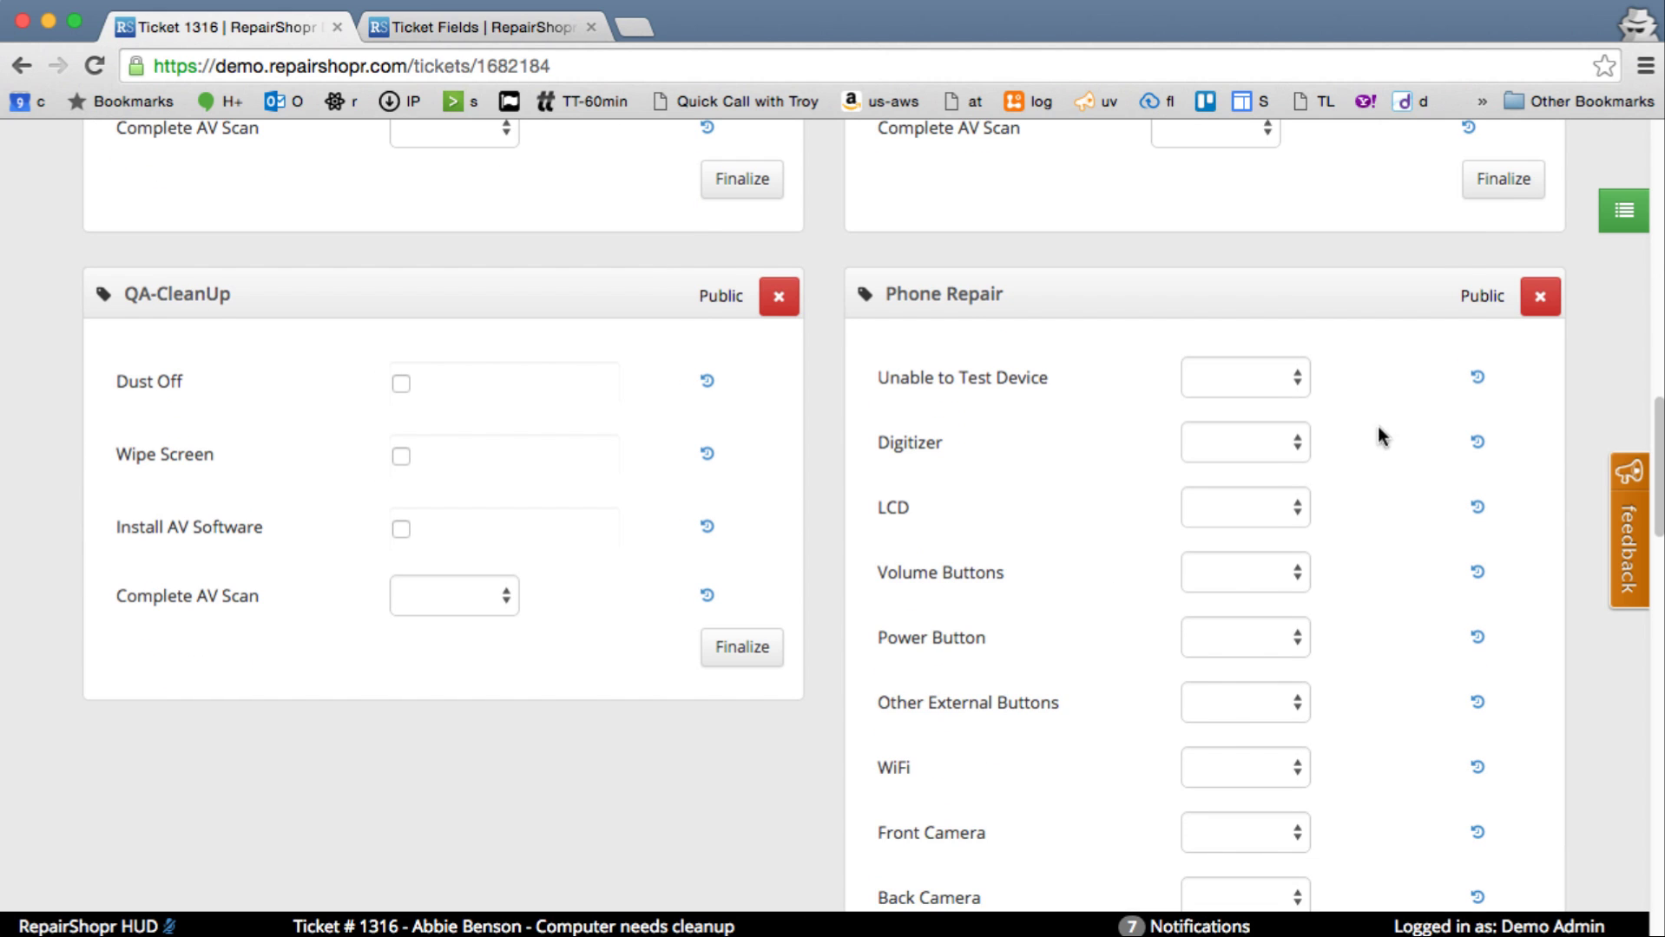
scroll(954, 457, down, 3)
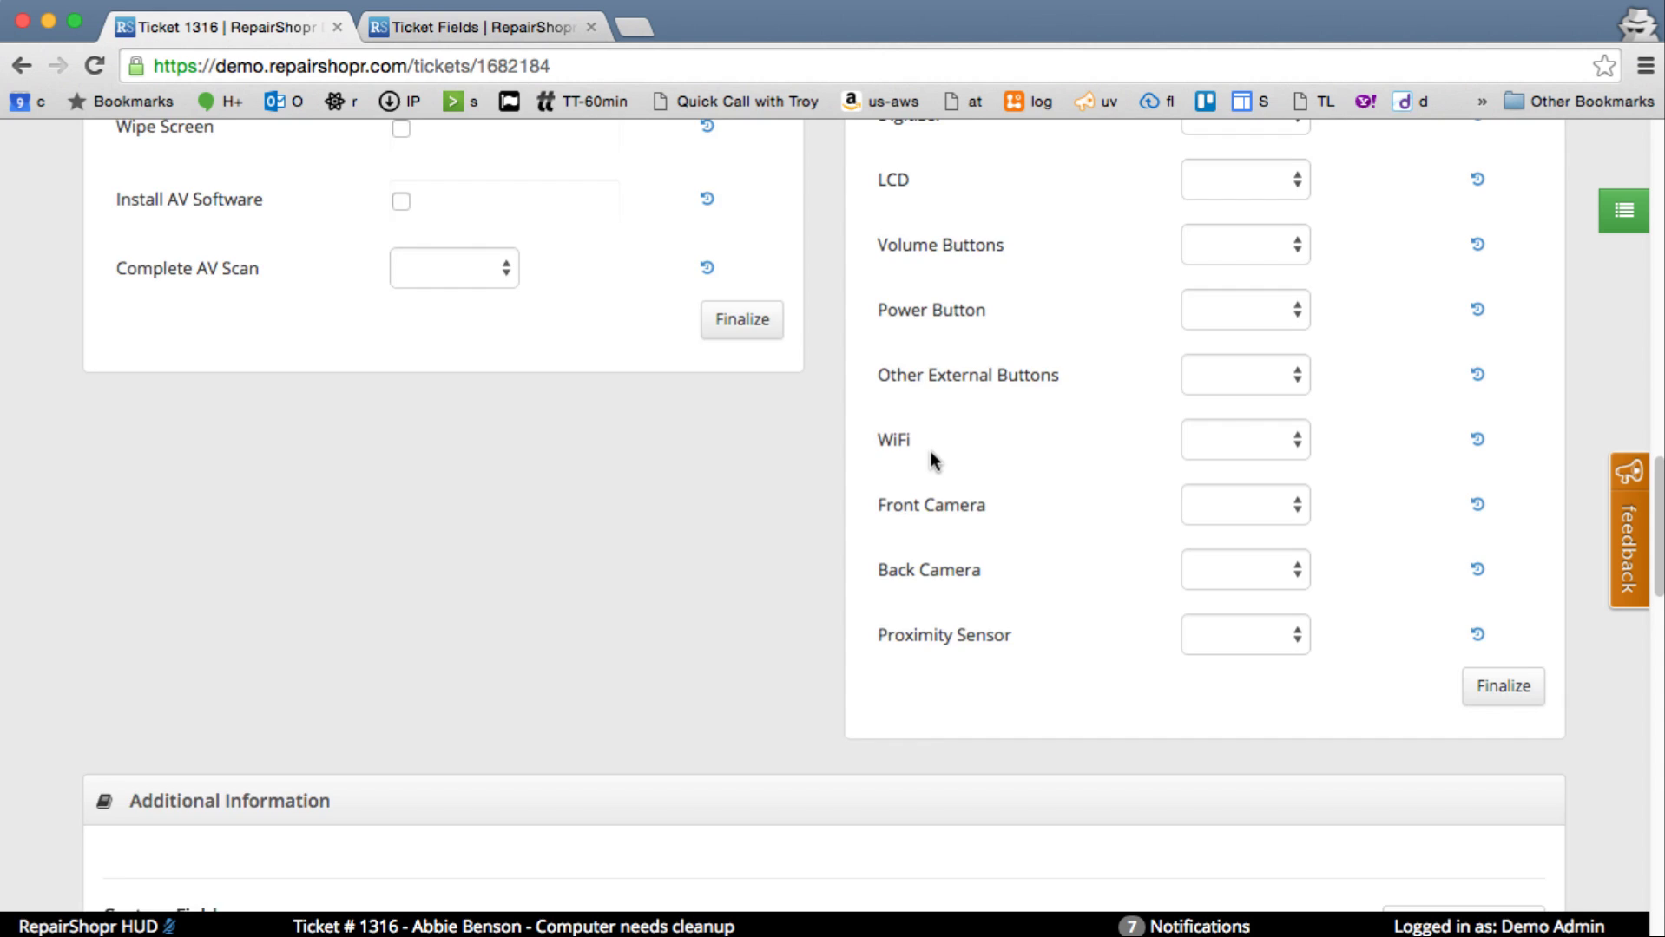
scroll(929, 460, up, 6)
scroll(912, 464, up, 3)
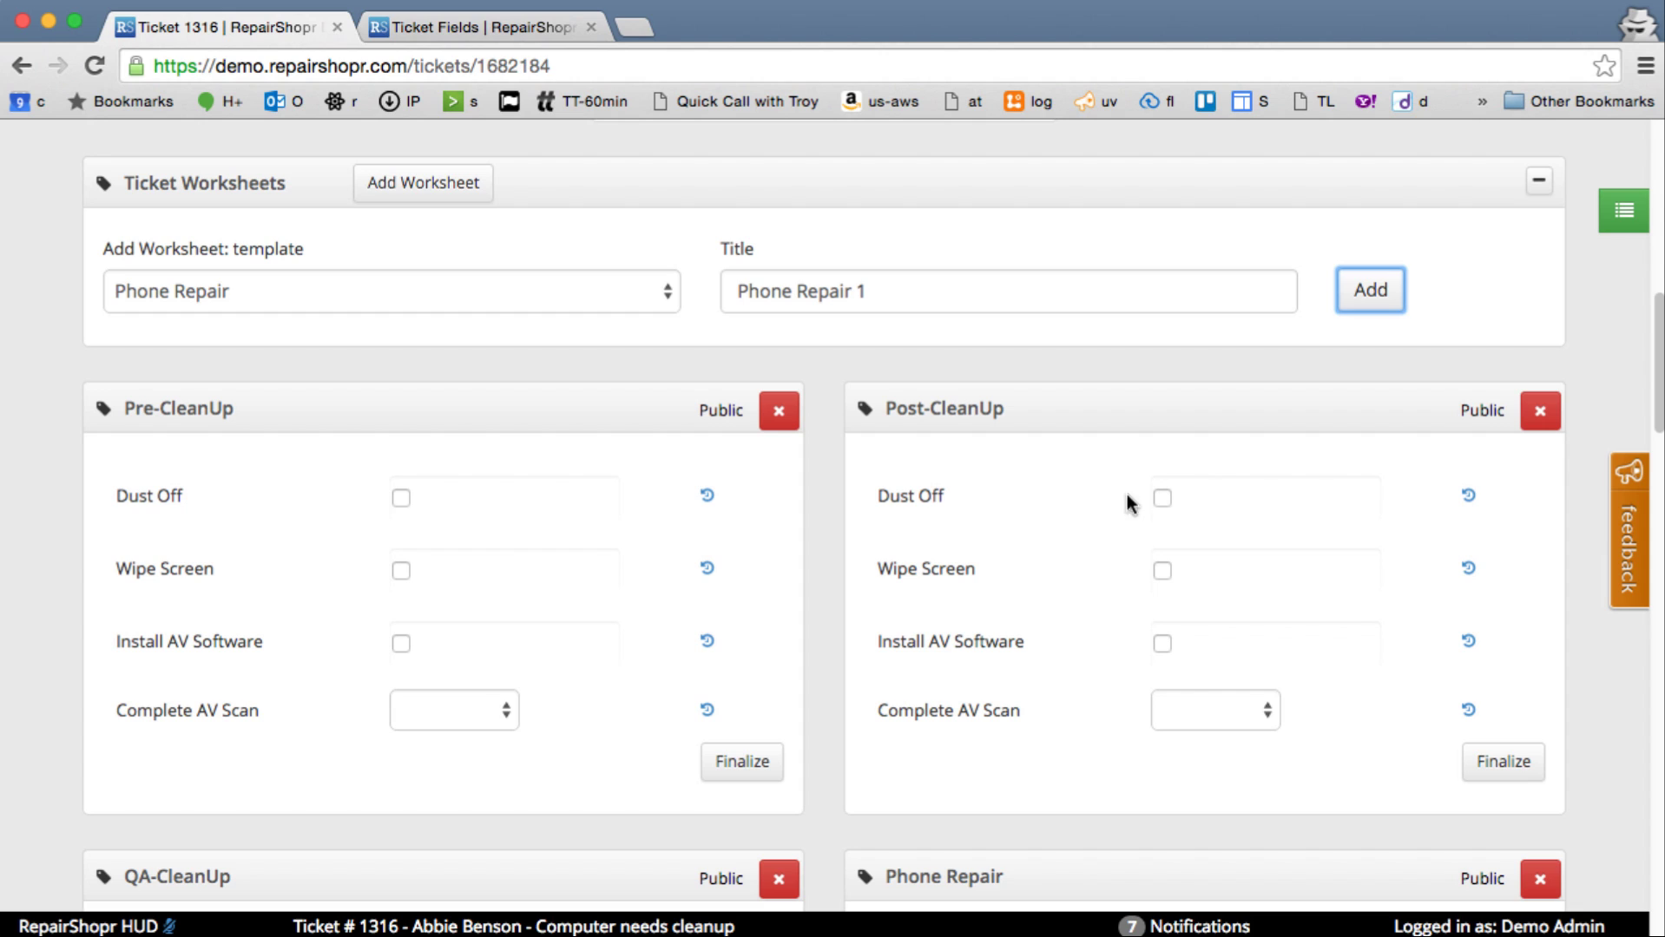
Check Dust Off in Pre-CleanUp, note the credited user, and toggle the check.
click(401, 498)
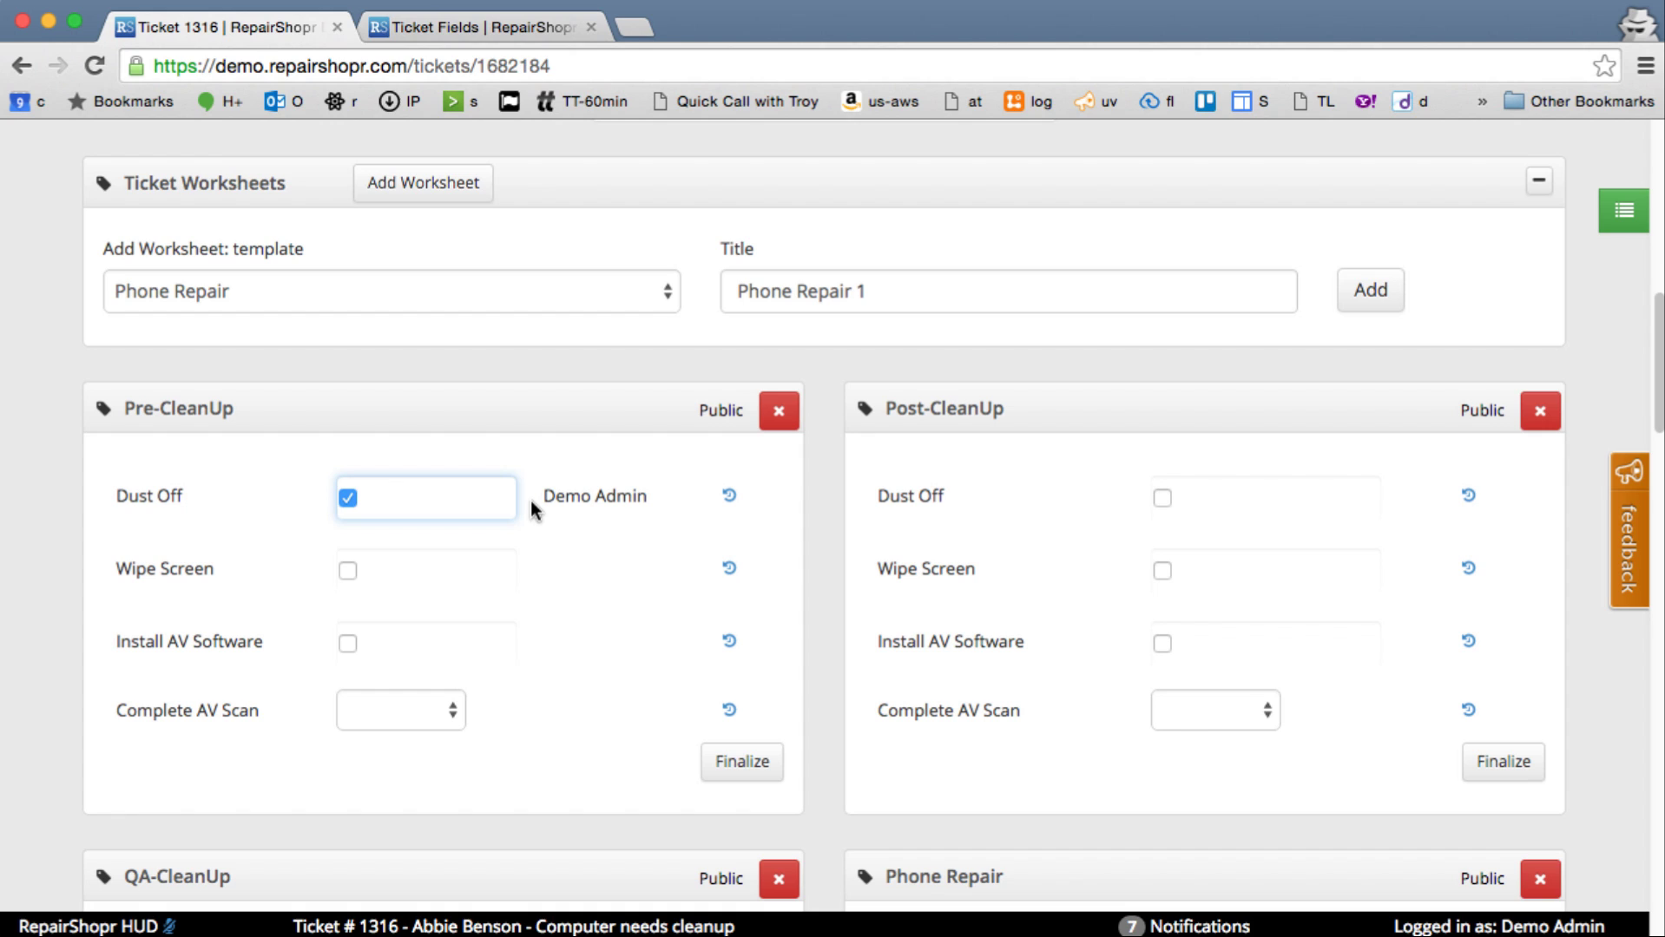
drag(555, 495, 646, 494)
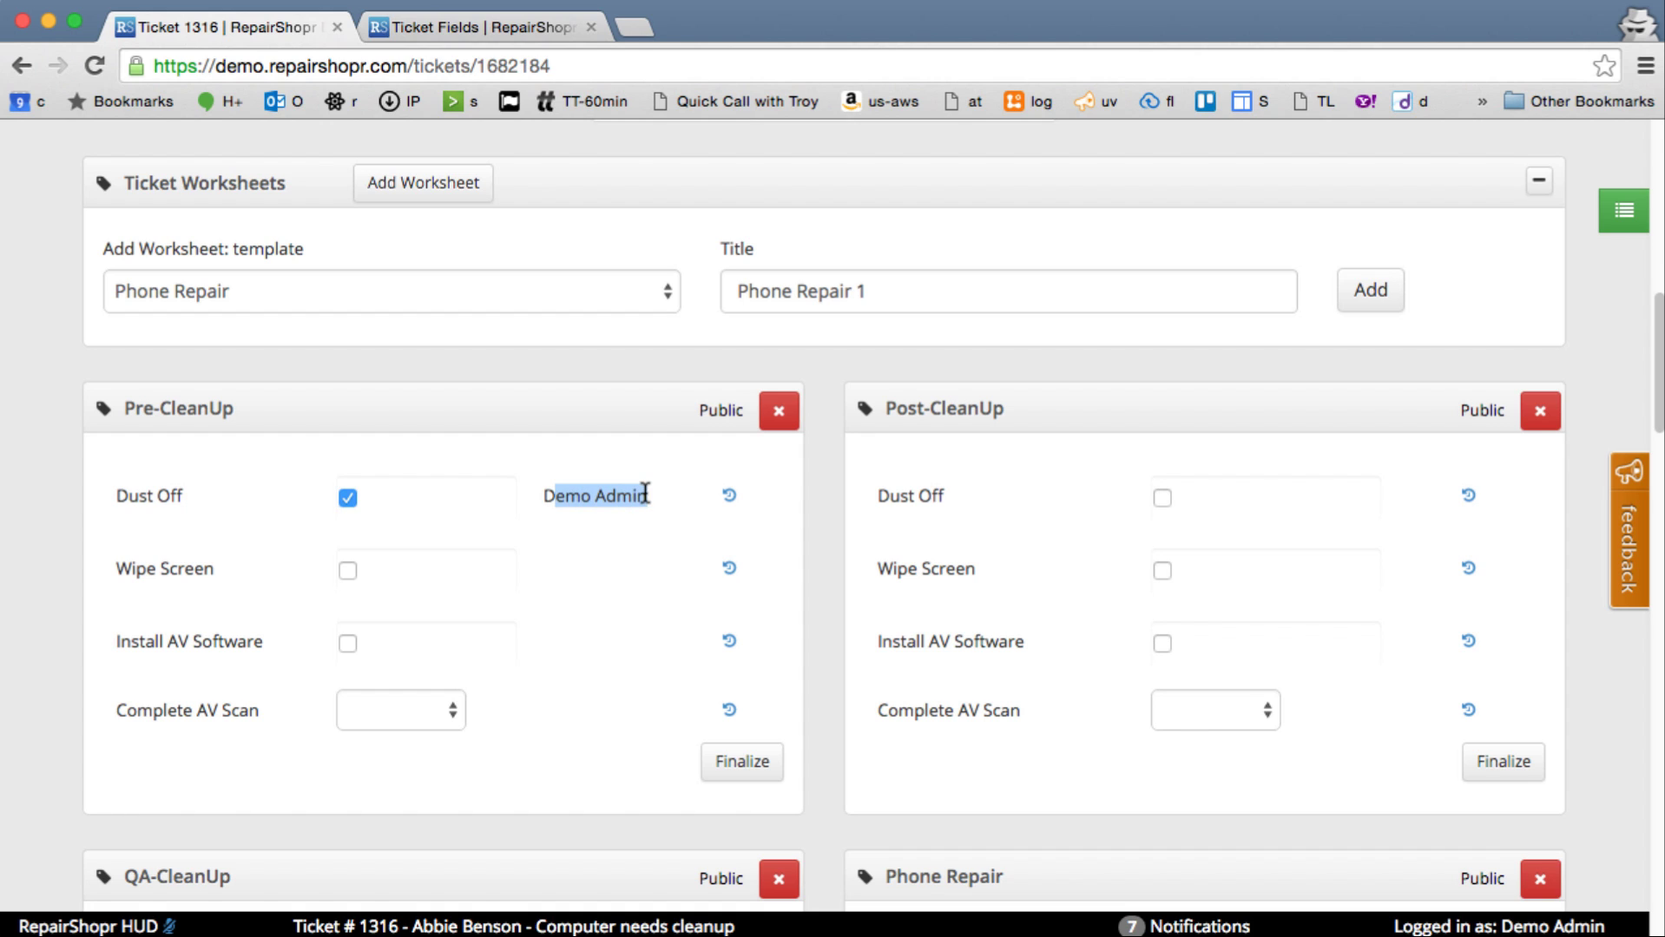
click(595, 491)
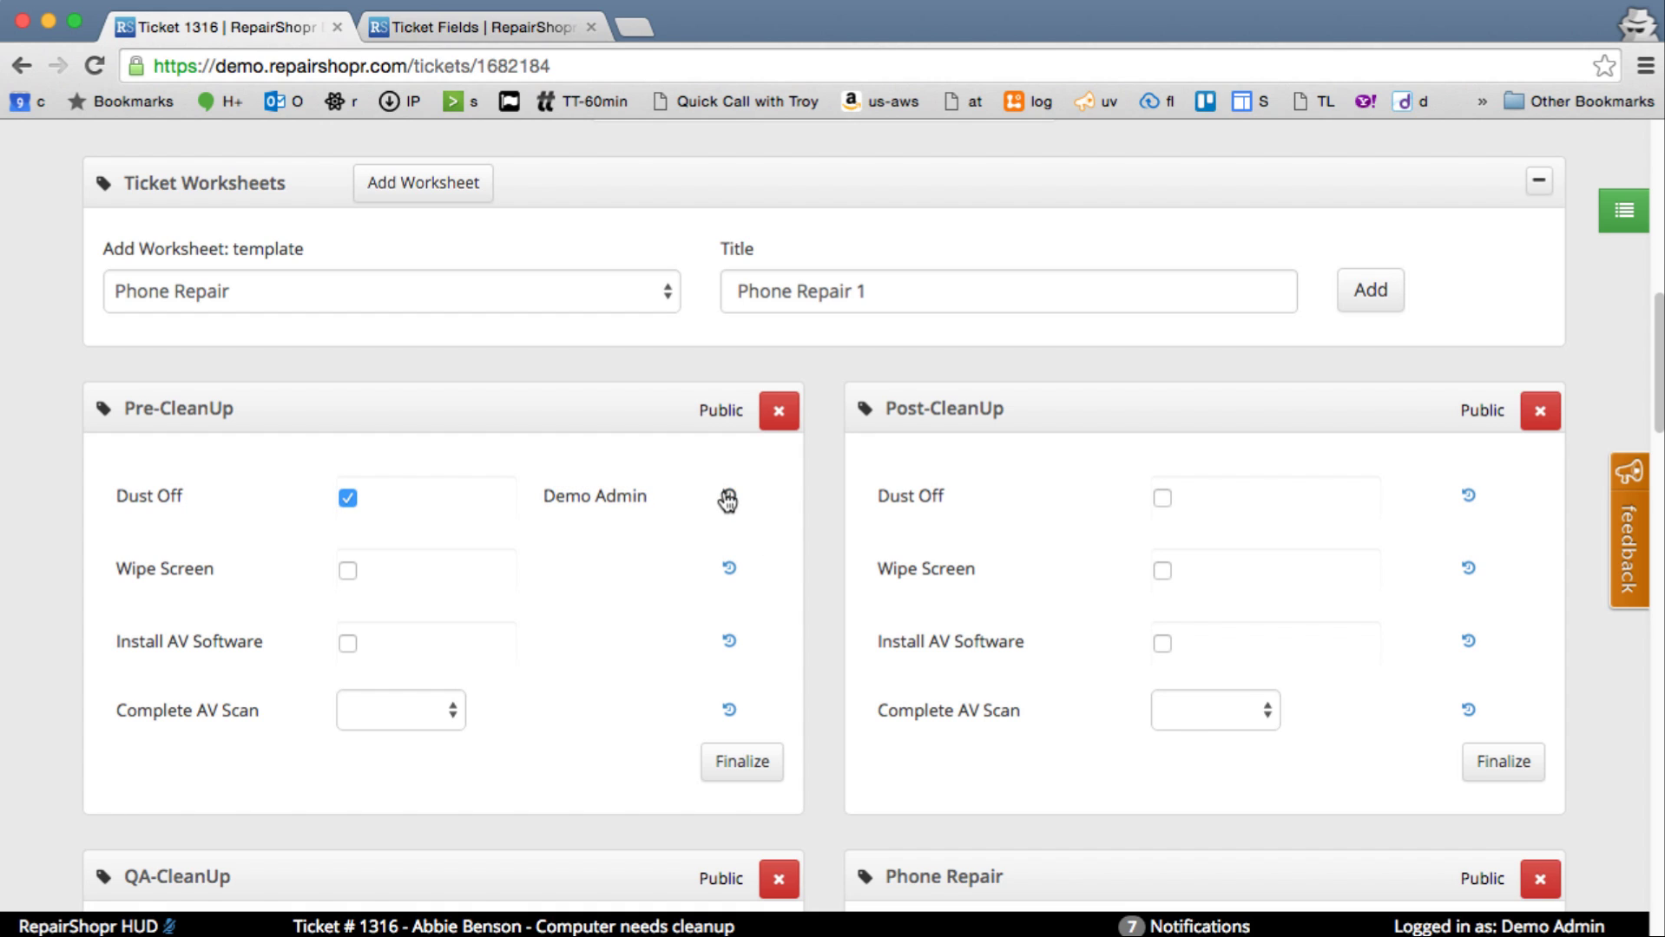
click(348, 498)
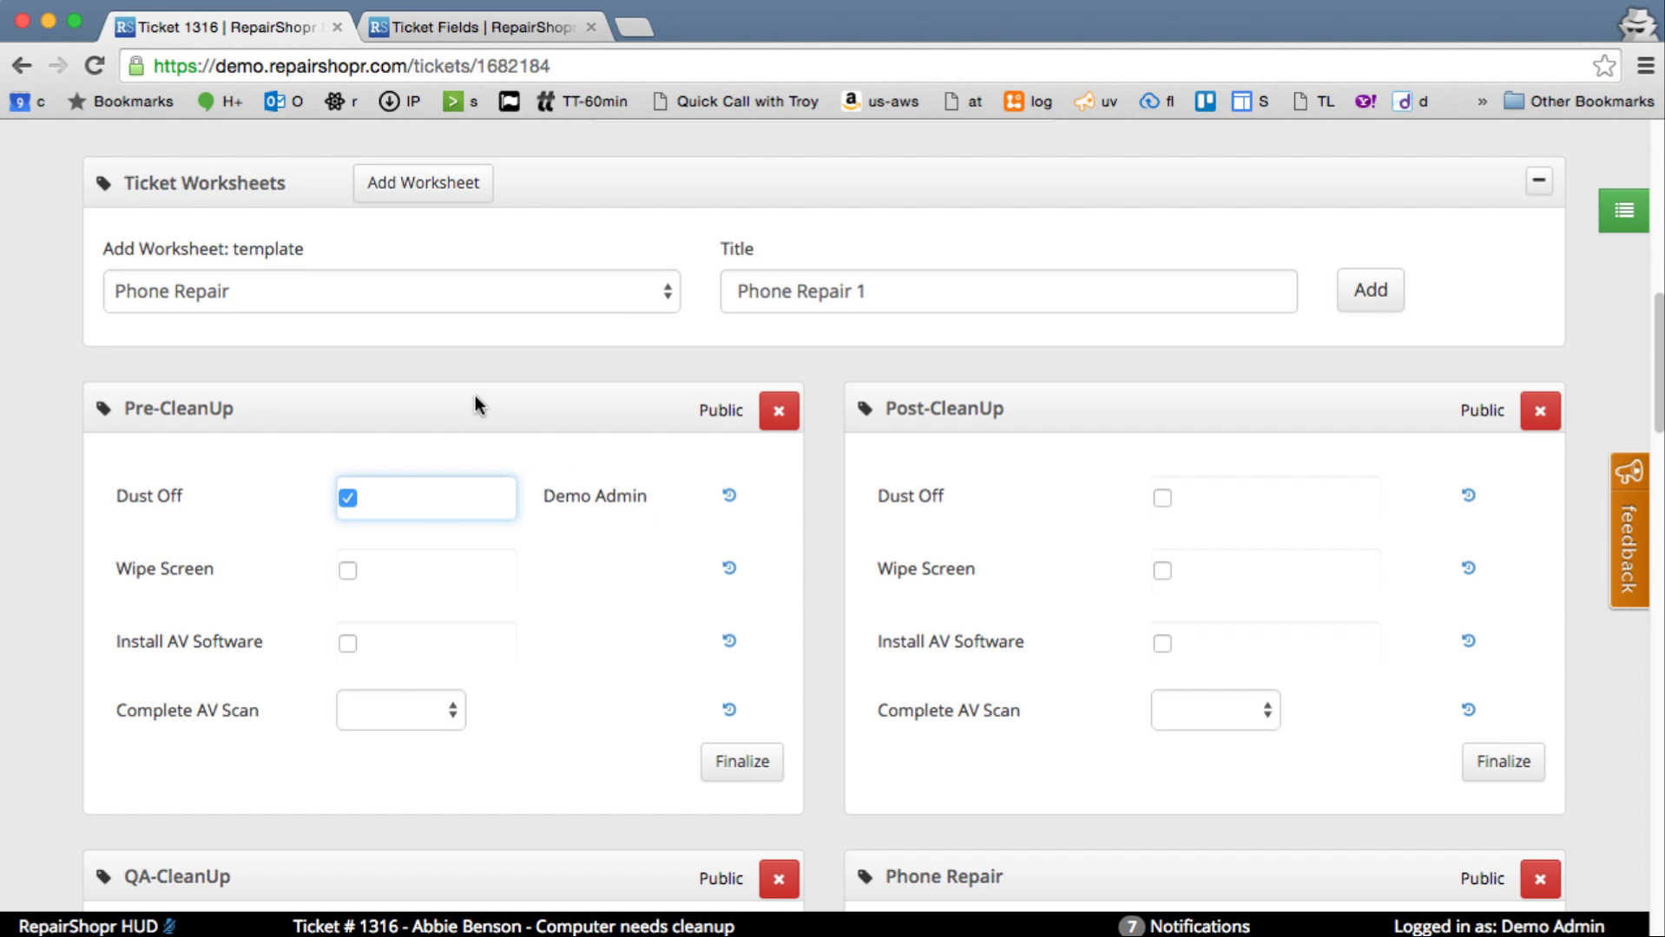
View Dust Off's change history, then close it.
scroll(541, 450, down, 1)
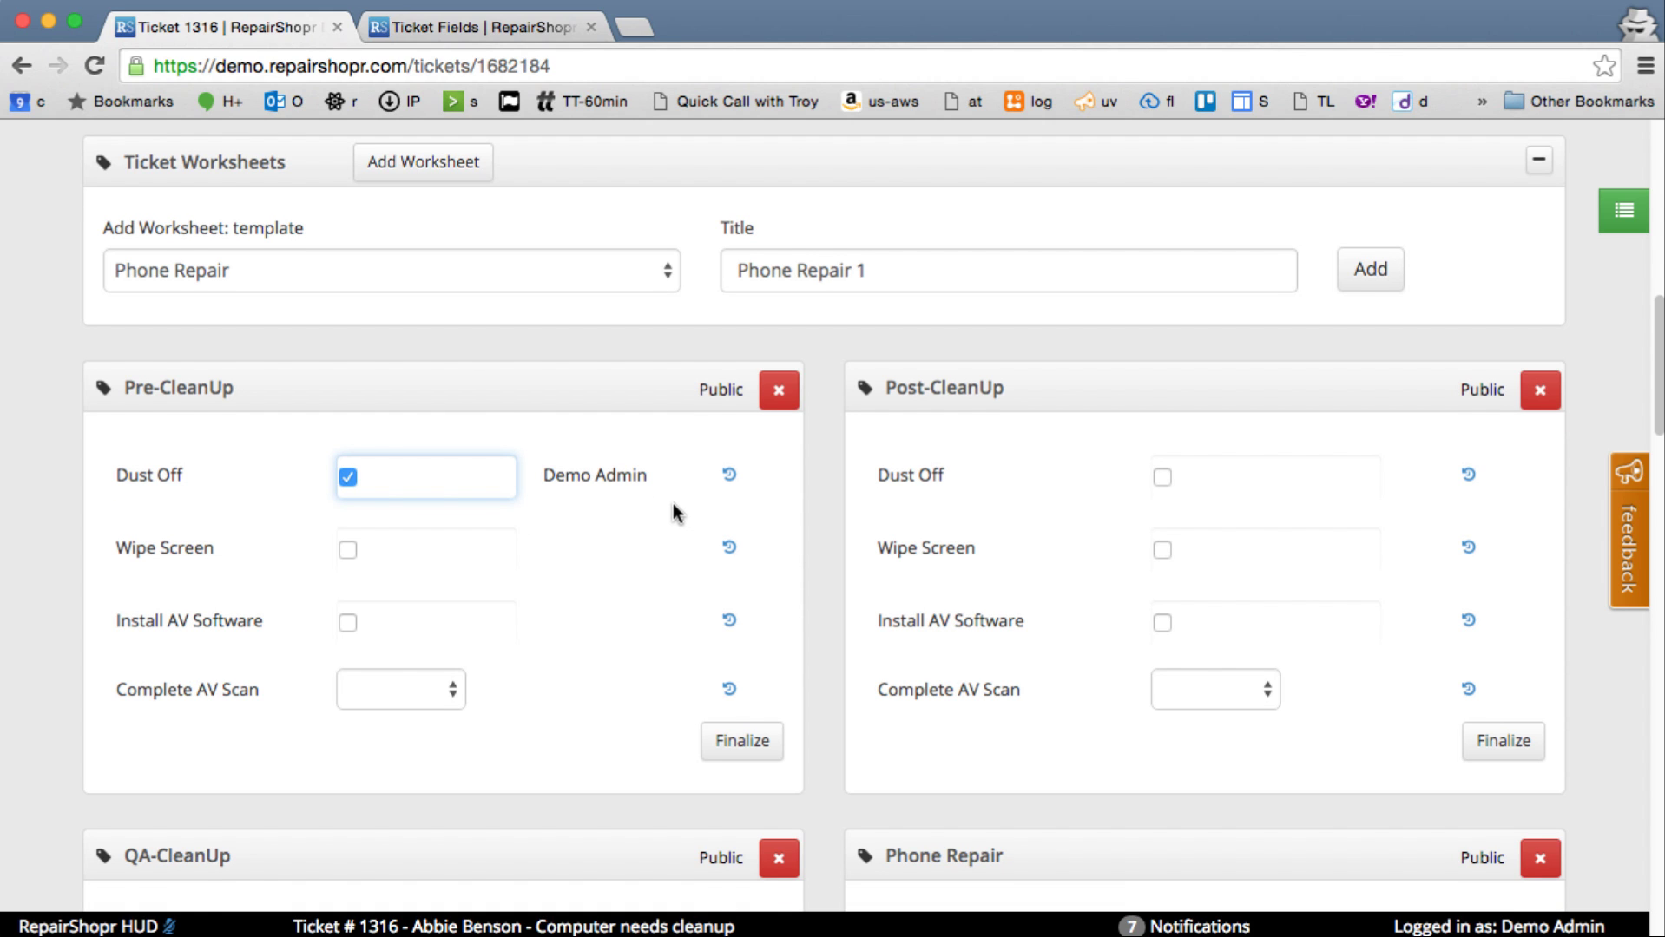
scroll(673, 505, down, 5)
click(730, 363)
scroll(728, 383, down, 4)
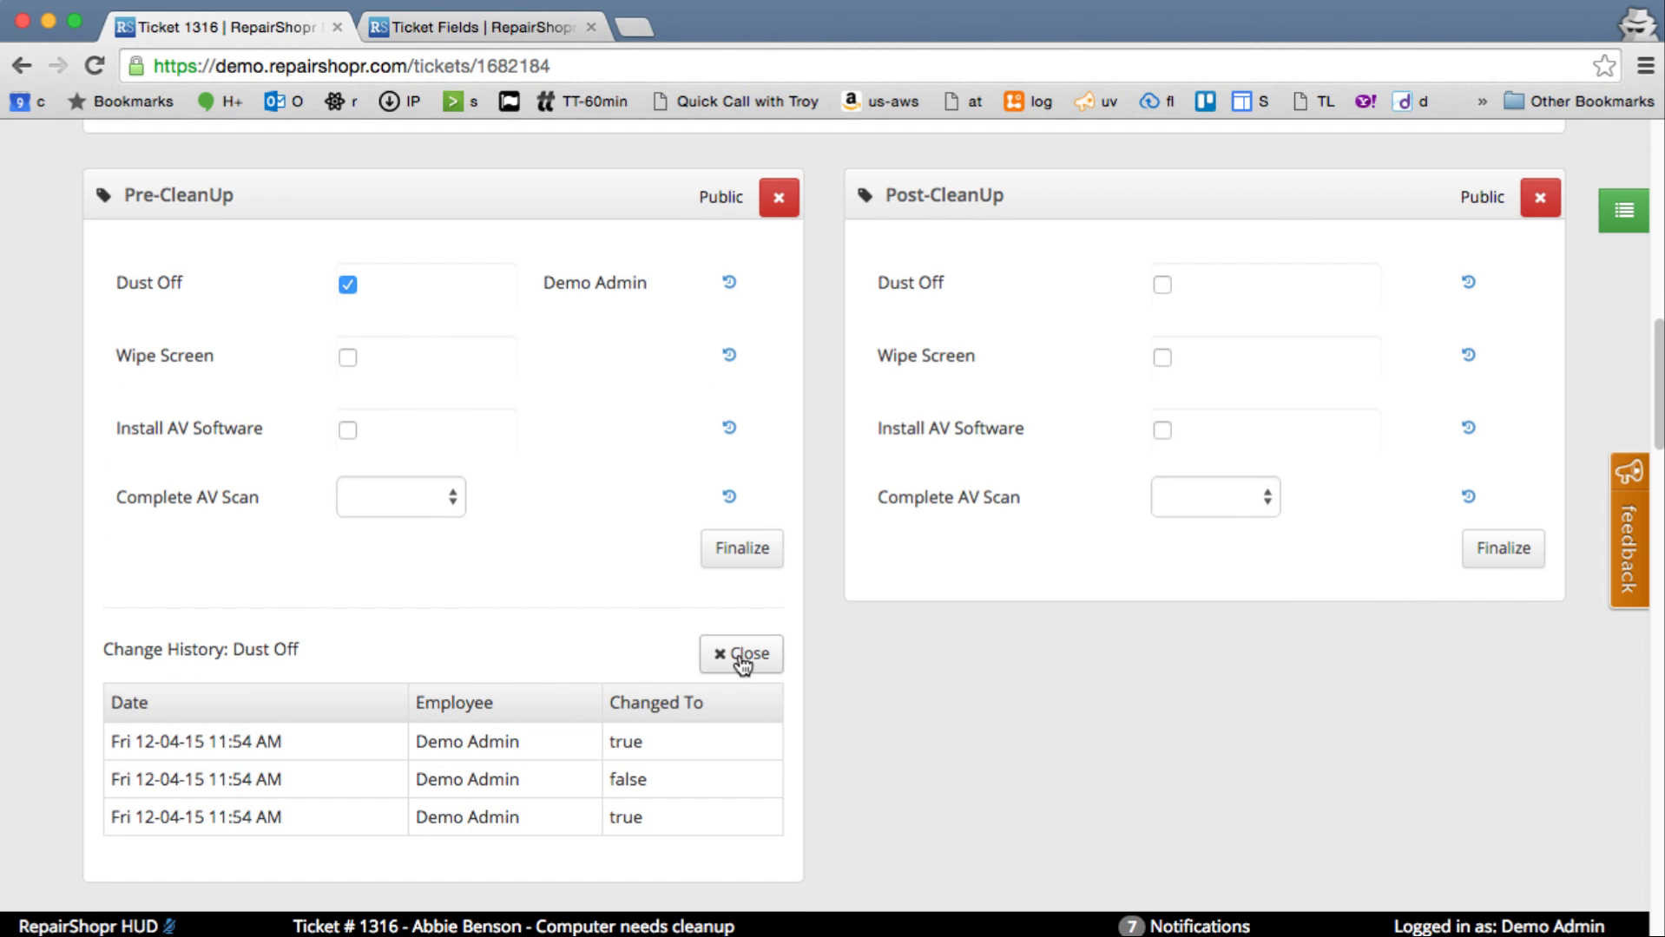
click(740, 654)
scroll(601, 585, up, 5)
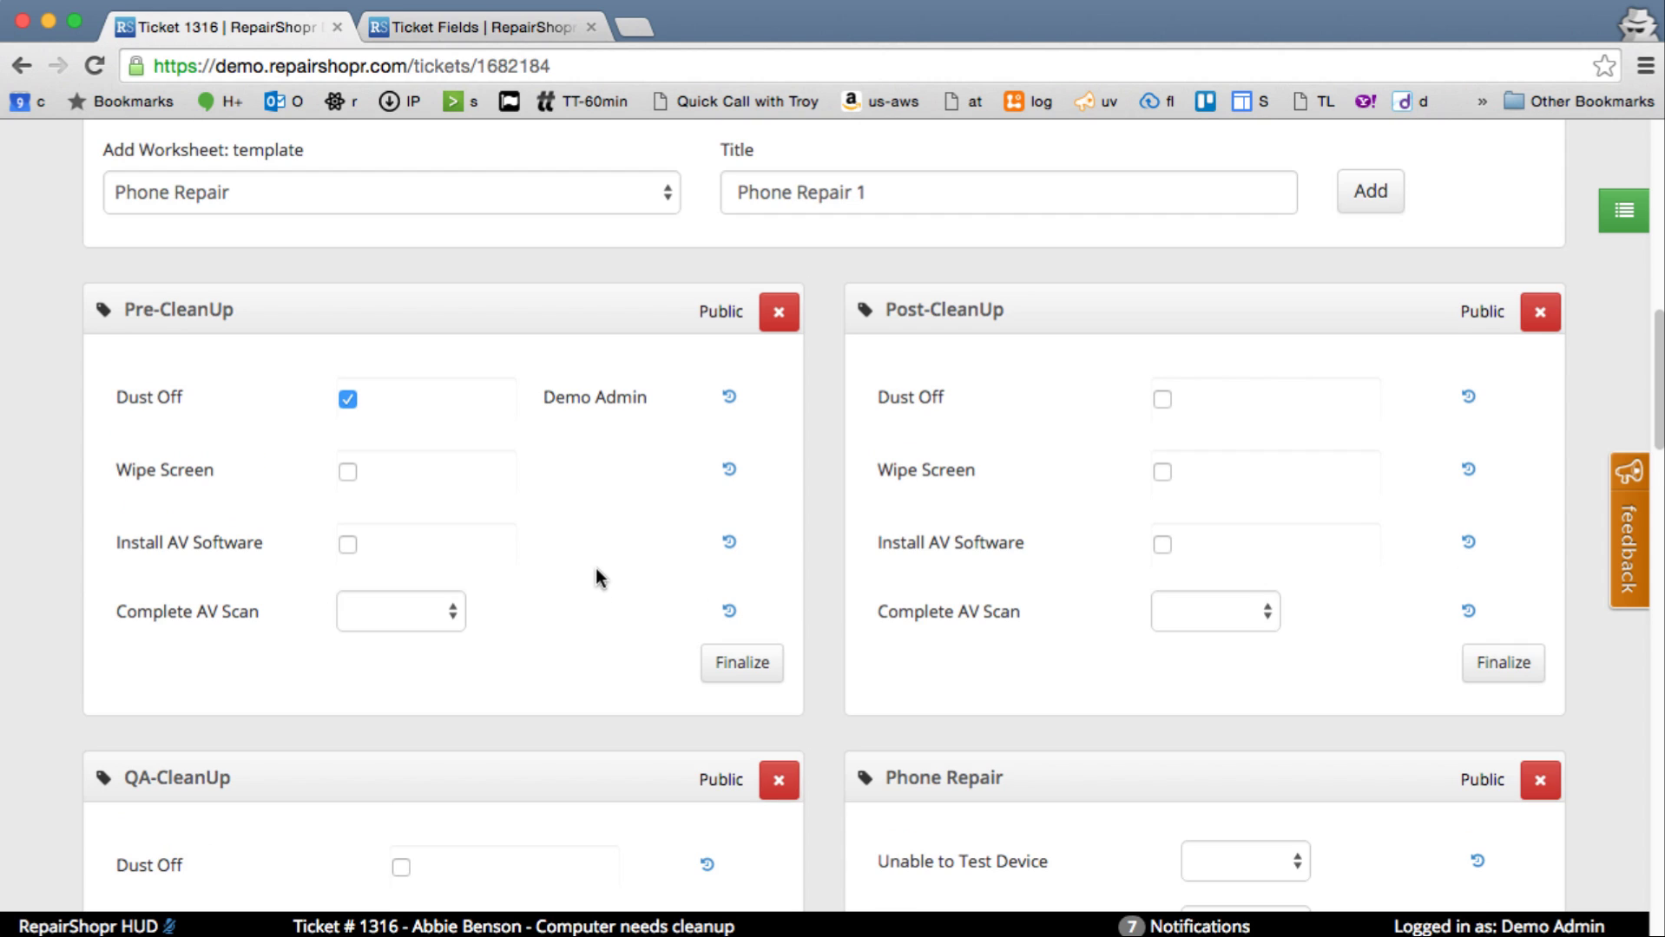
click(467, 22)
click(1410, 230)
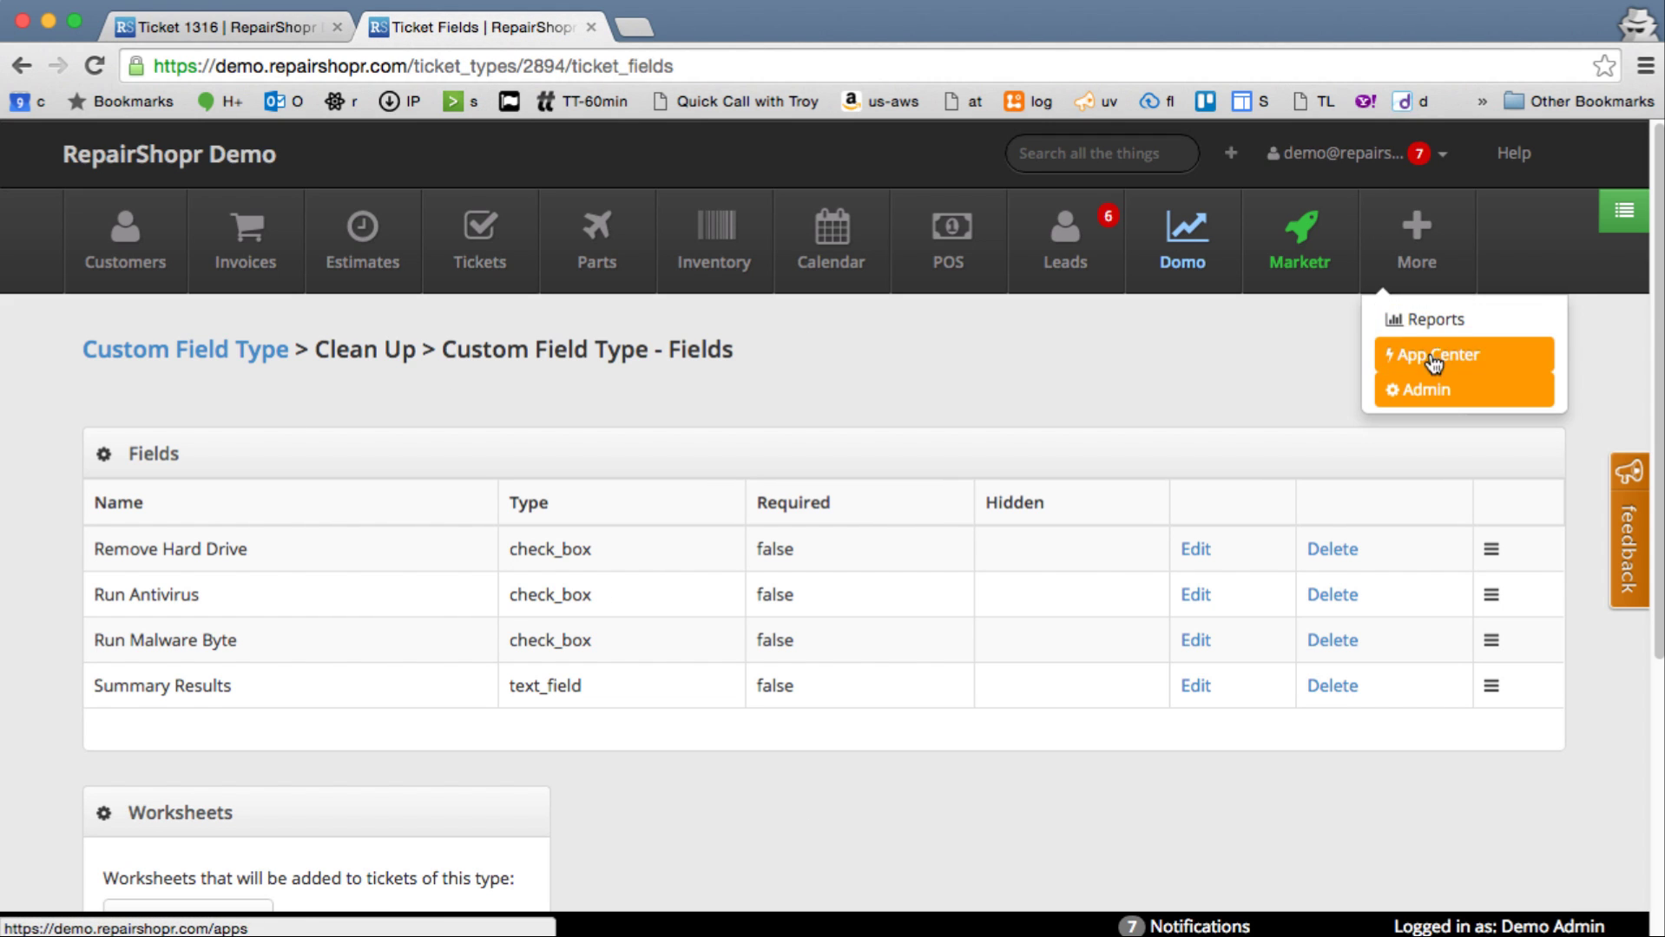
click(1415, 388)
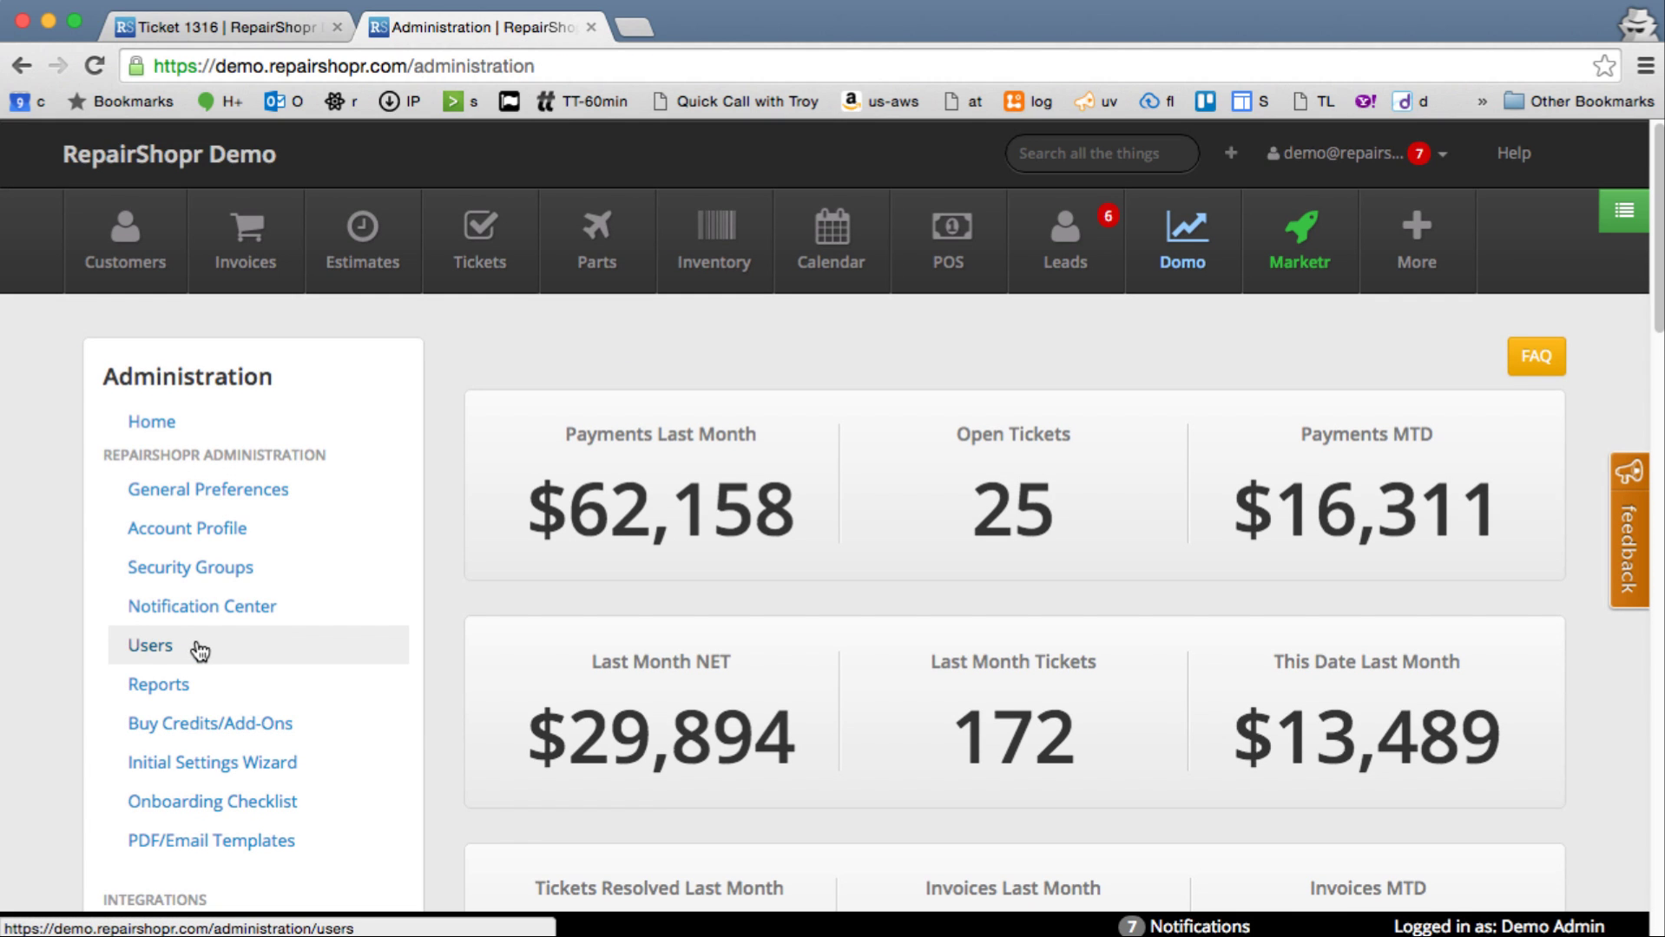
click(221, 565)
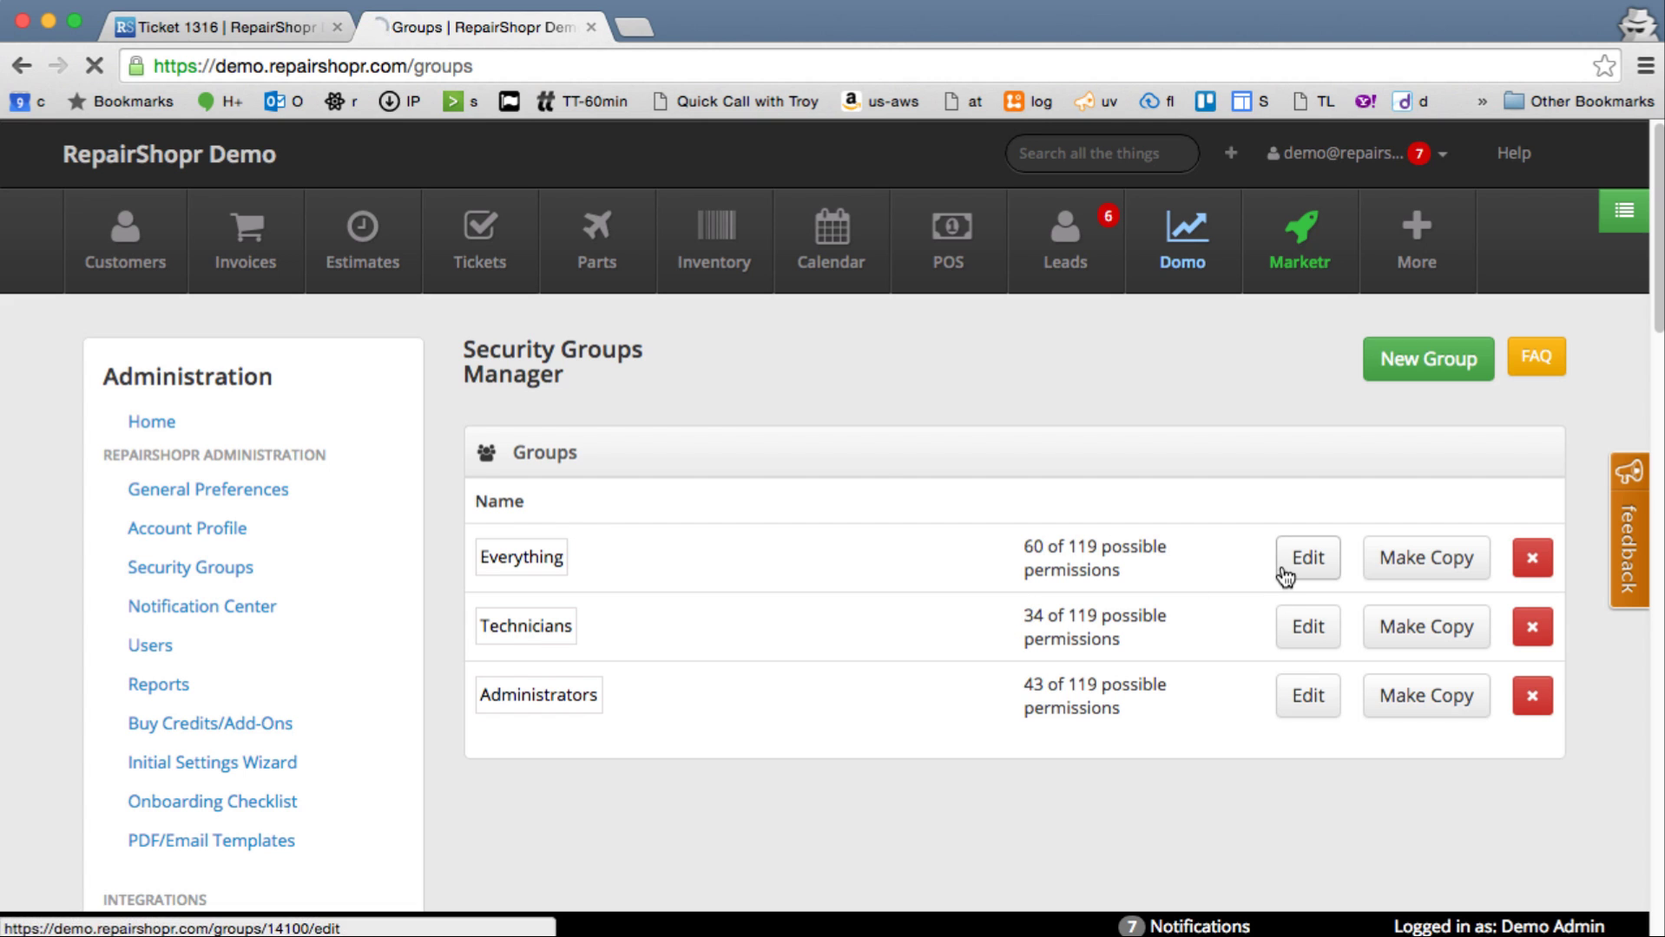
click(1284, 573)
scroll(1163, 583, down, 20)
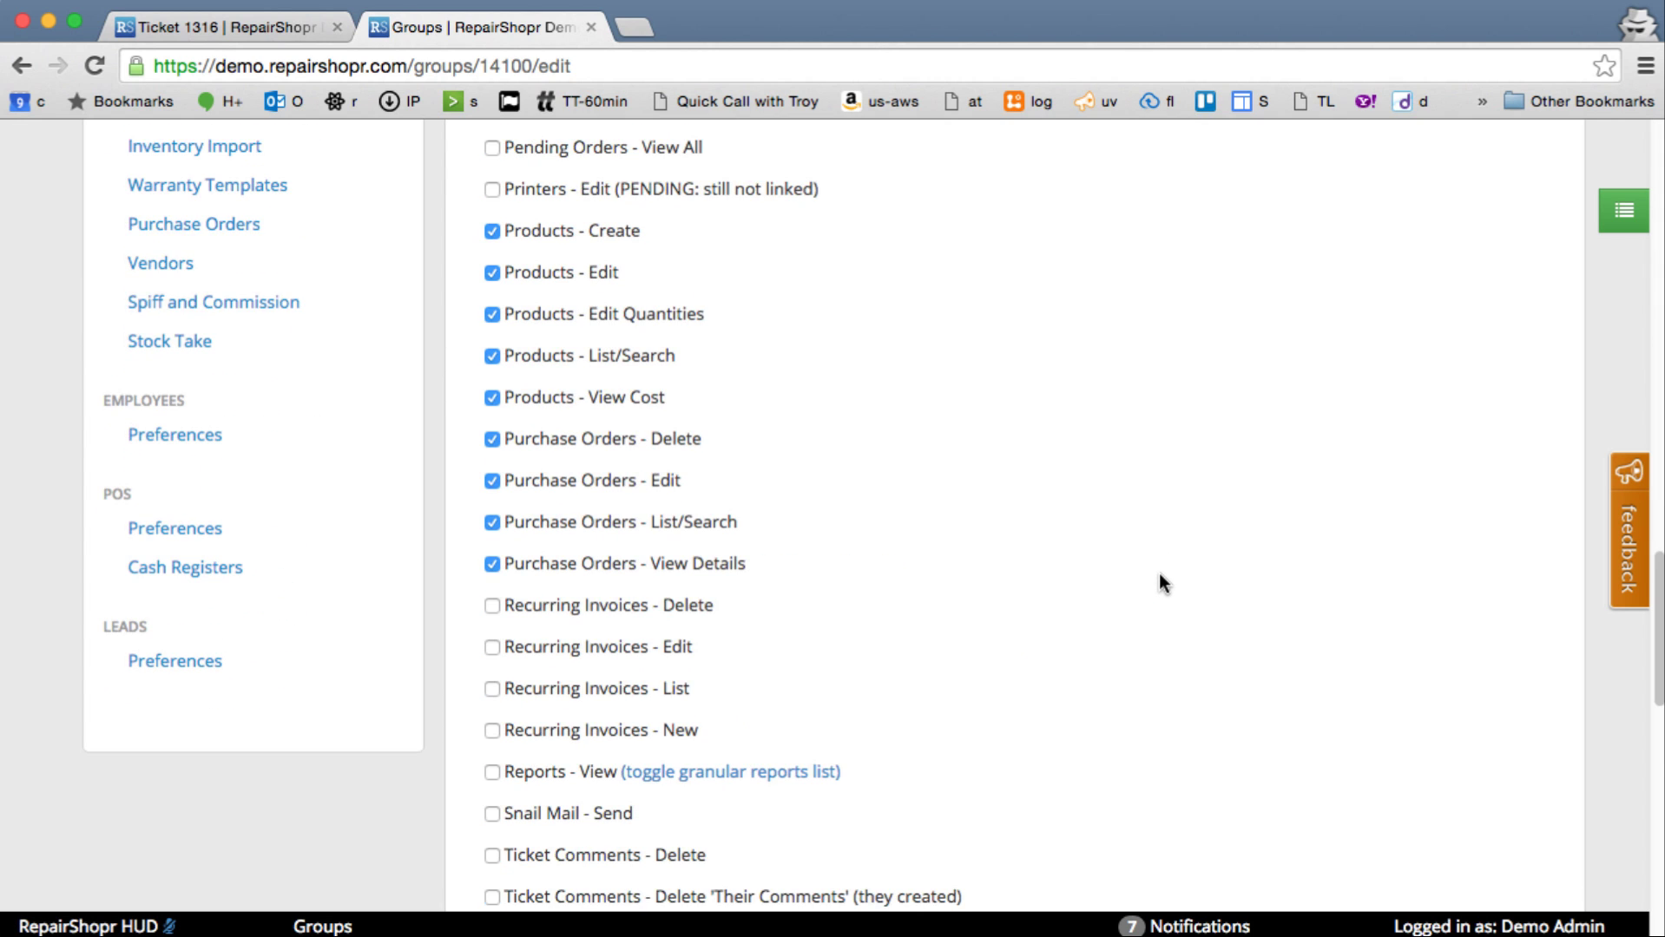
scroll(1158, 583, down, 5)
scroll(1158, 582, down, 1)
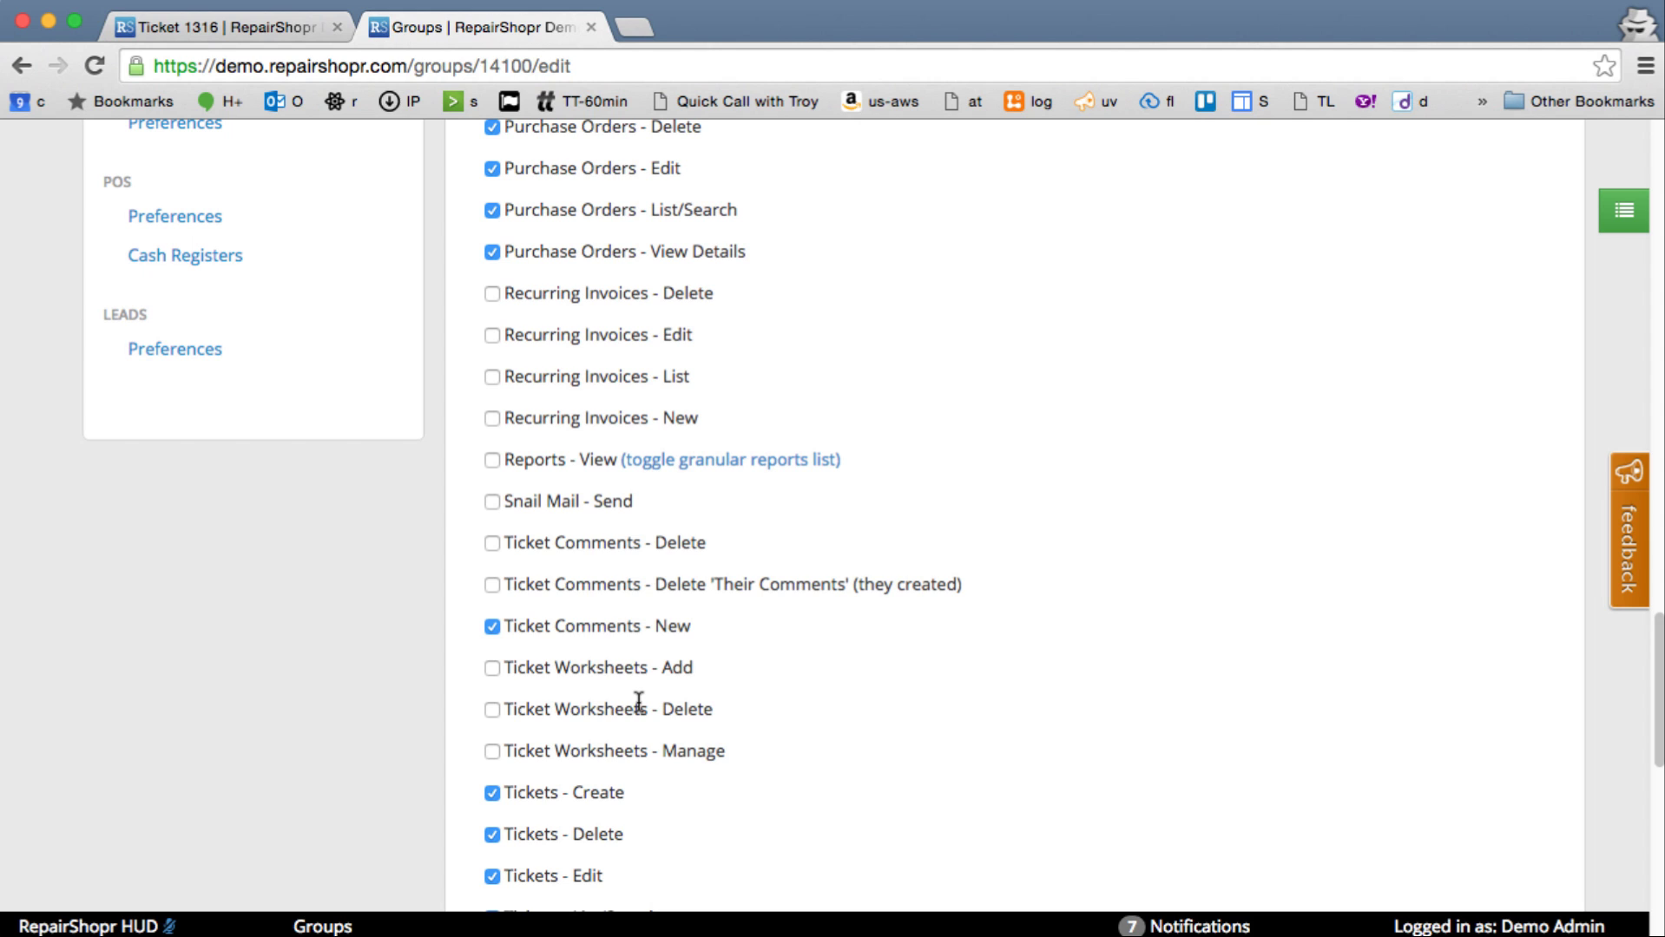
scroll(682, 599, up, 20)
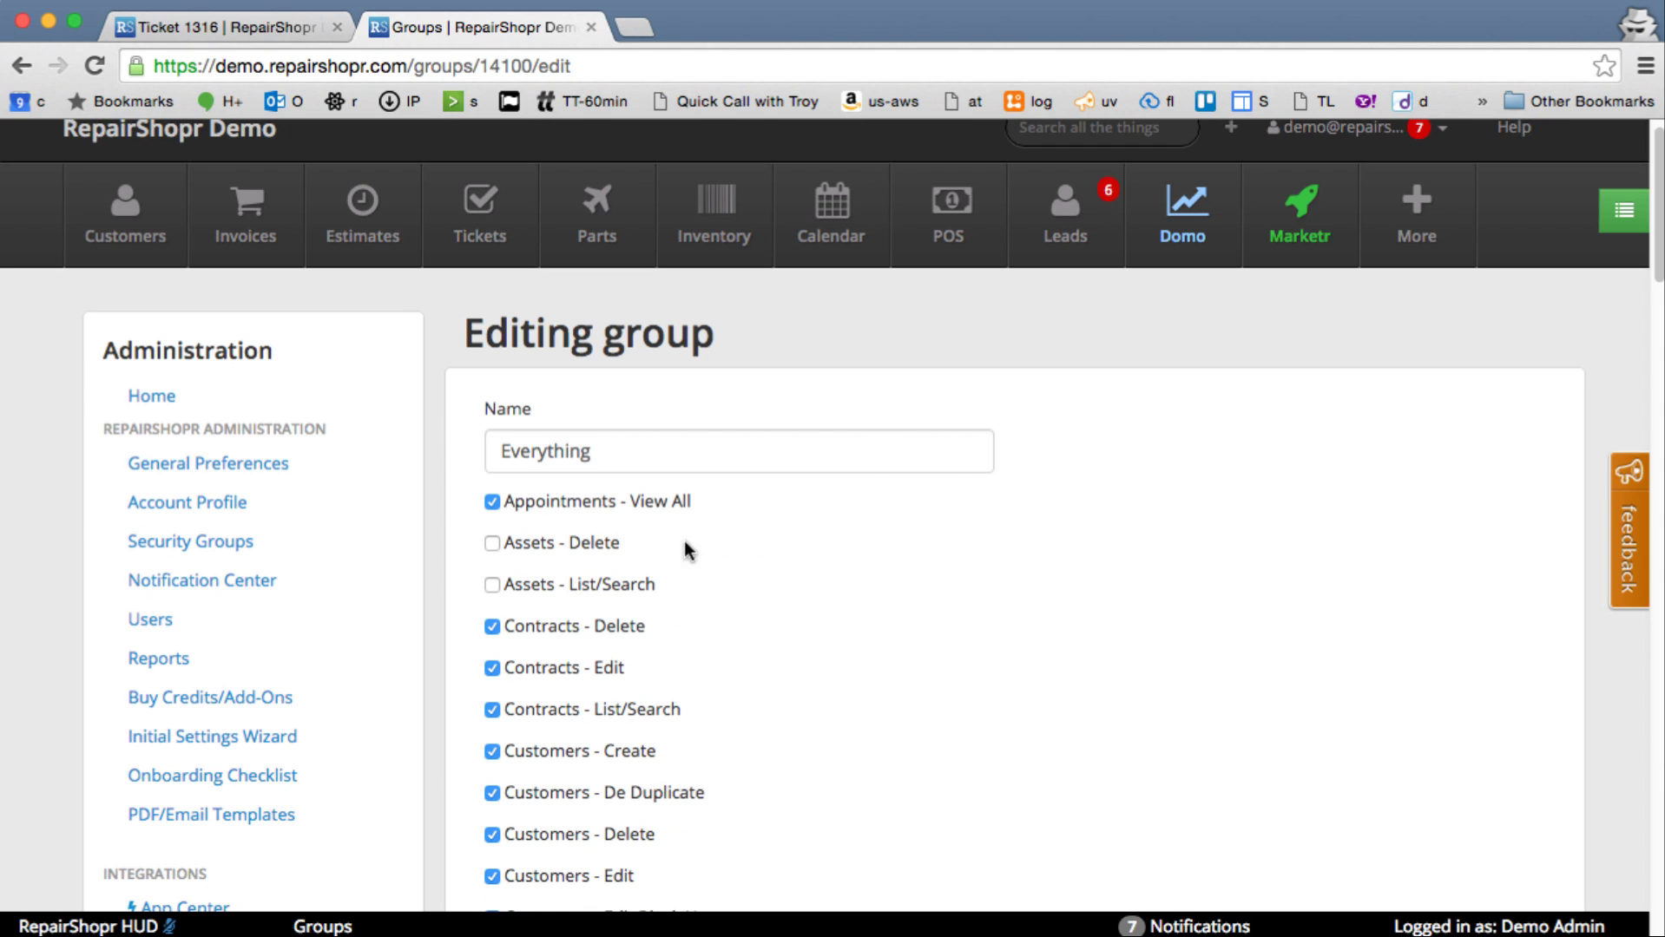
click(258, 28)
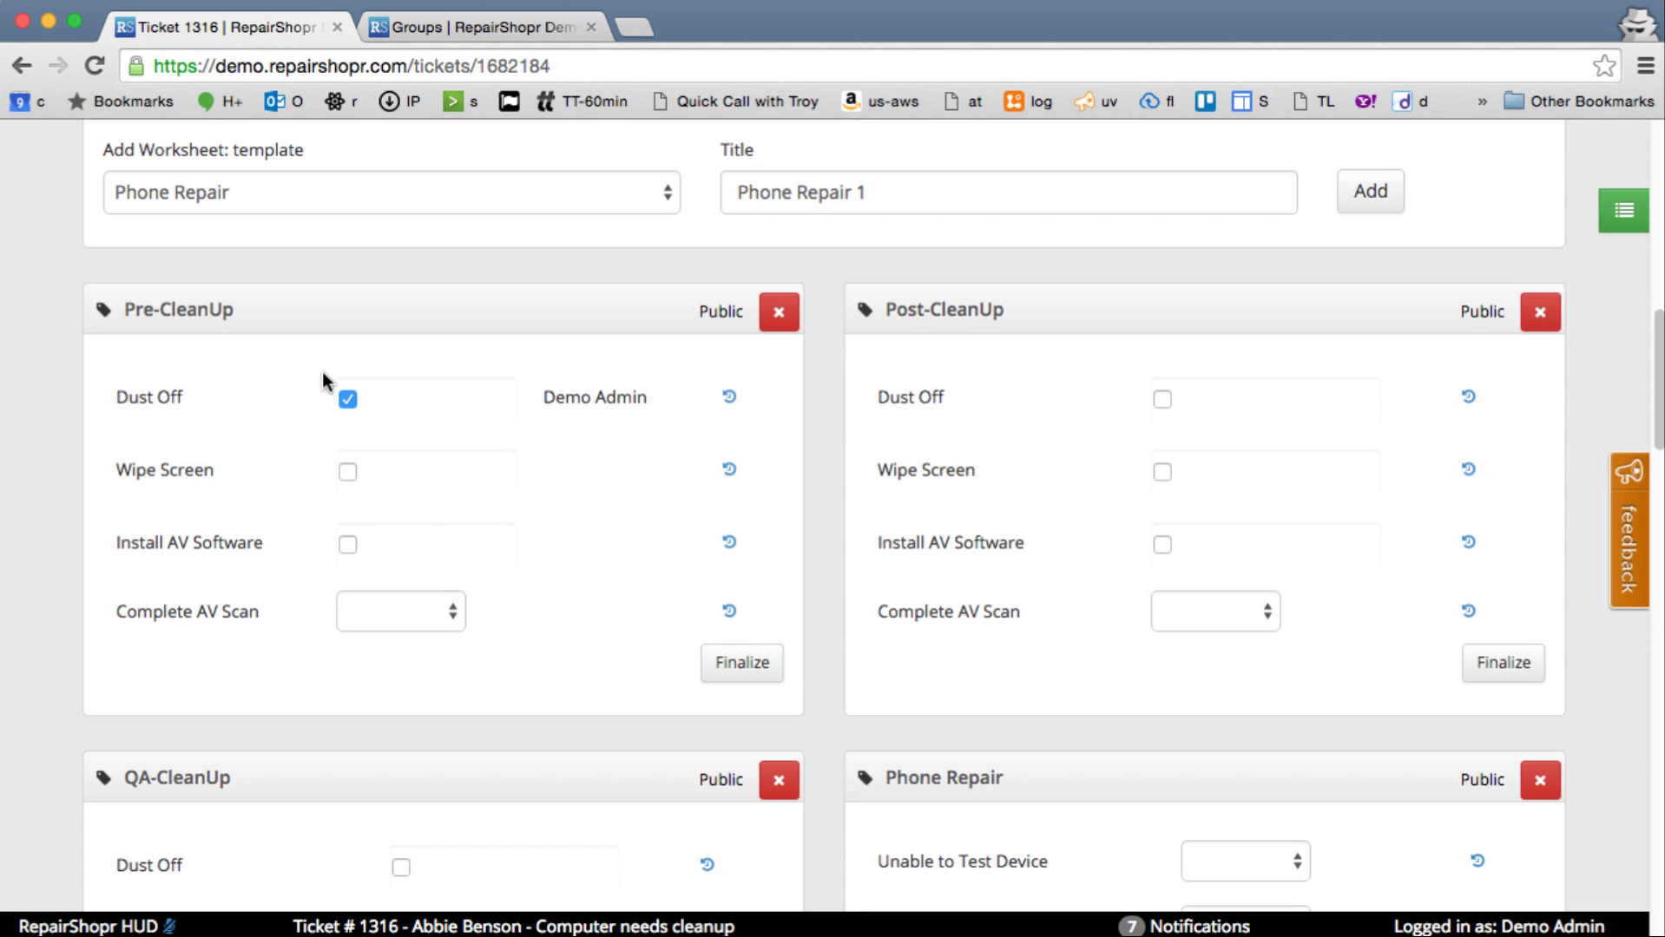
Check Wipe Screen and Install AV Software, set Complete AV Scan to pass, and finalize Pre-CleanUp.
click(347, 471)
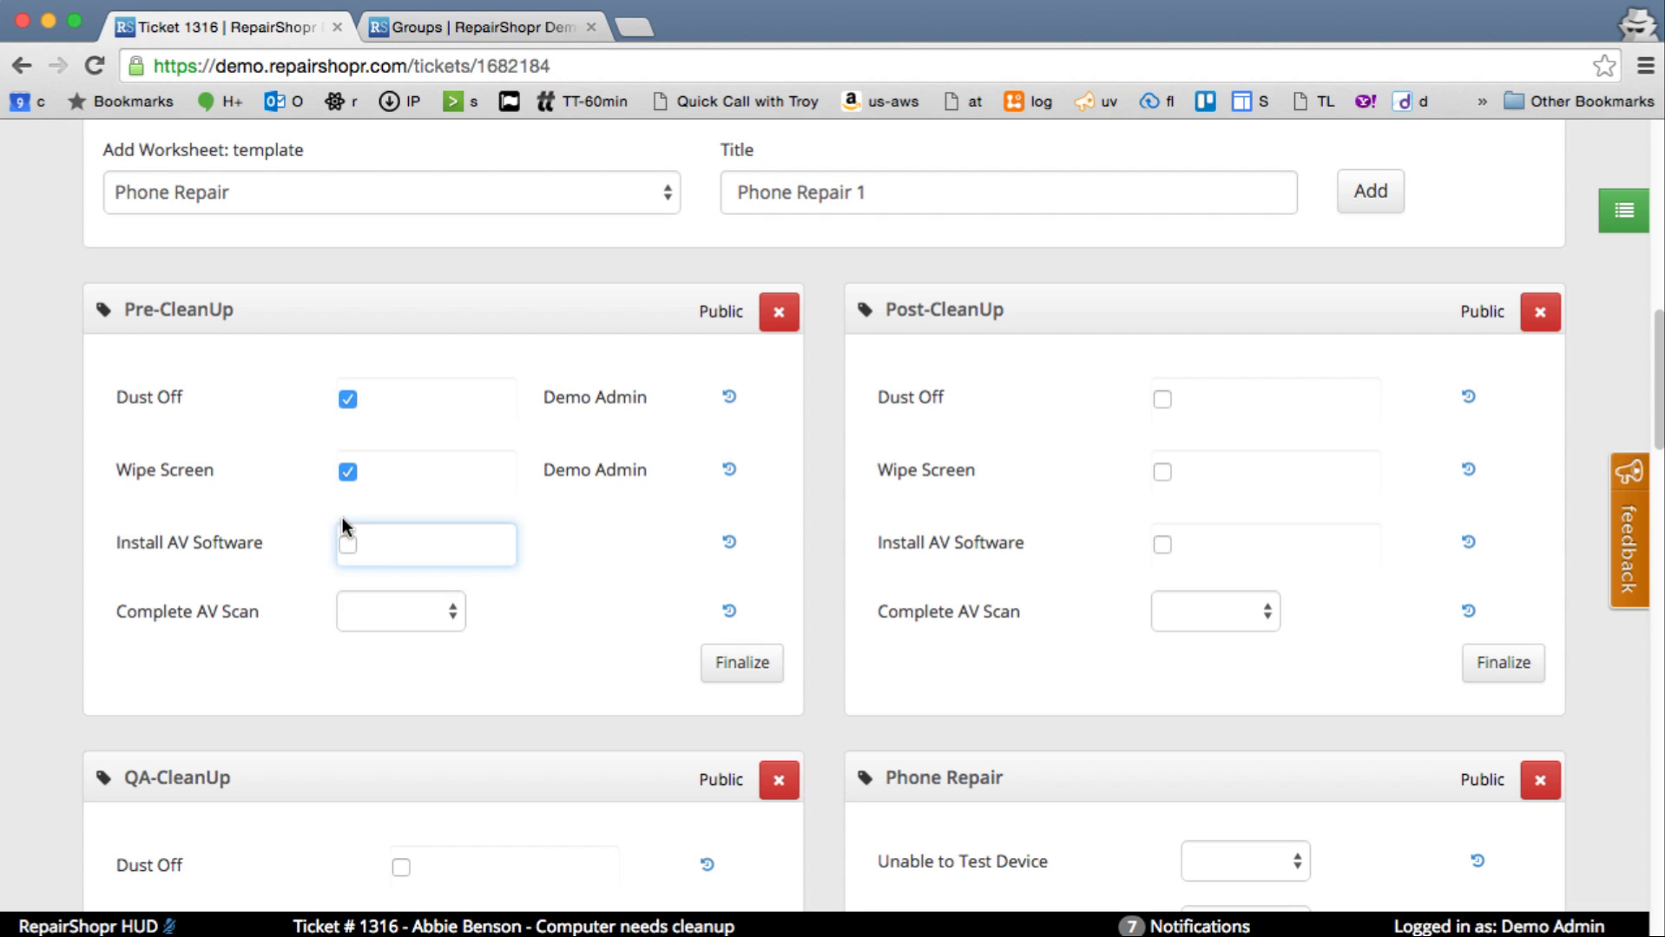
click(347, 543)
click(432, 611)
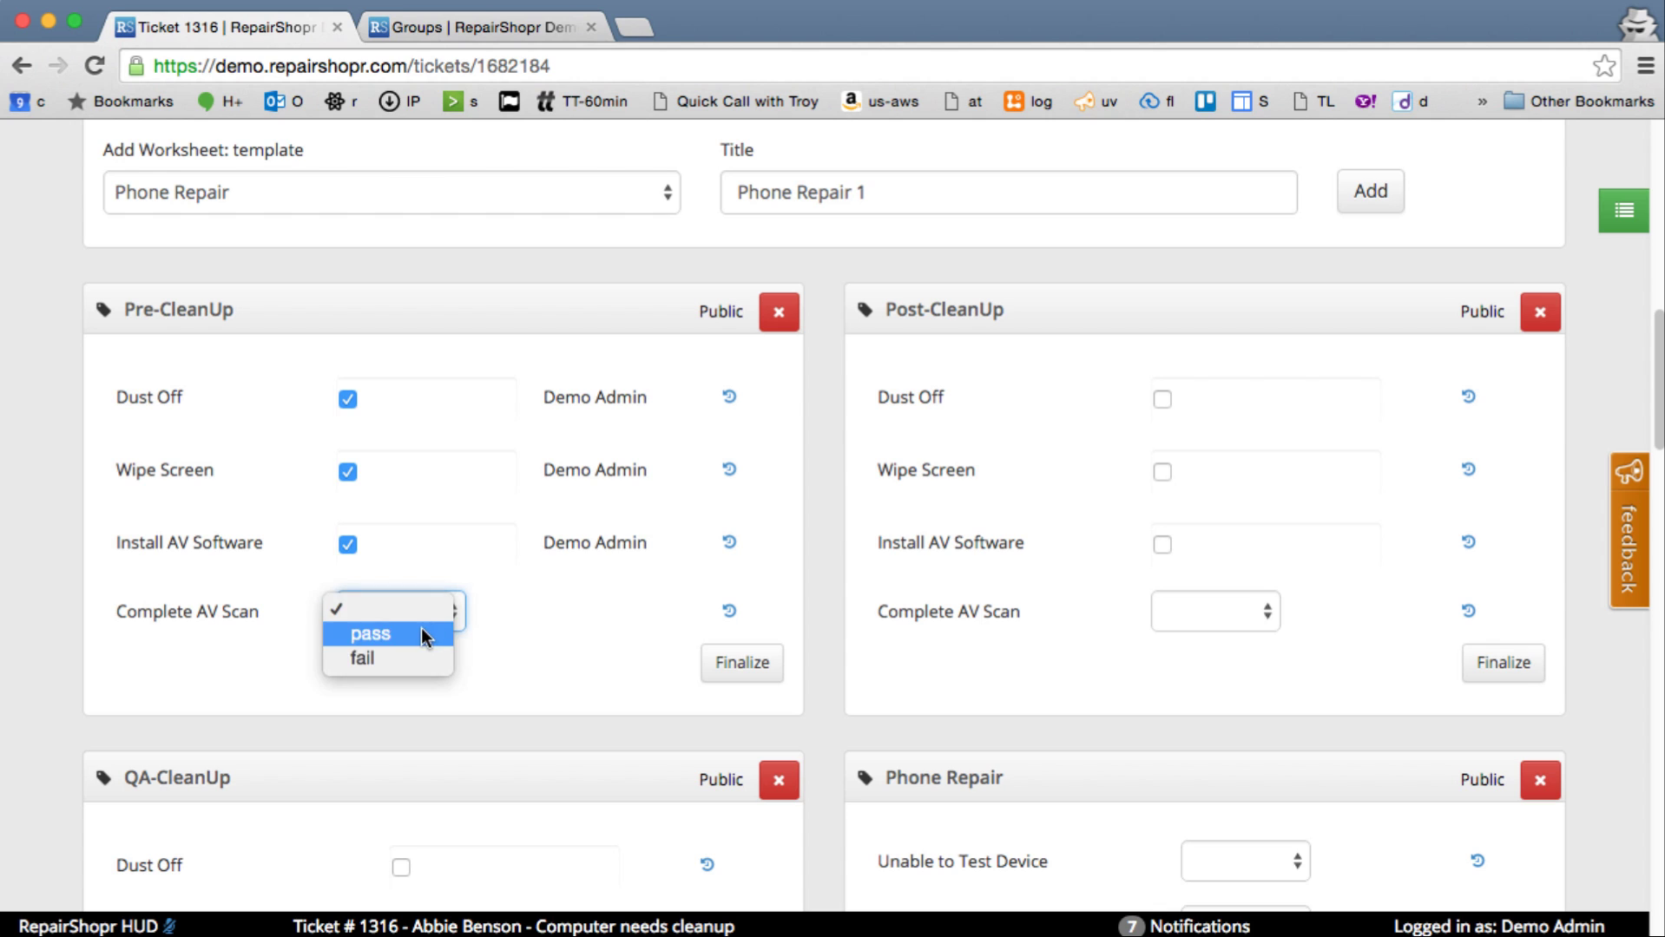
click(421, 630)
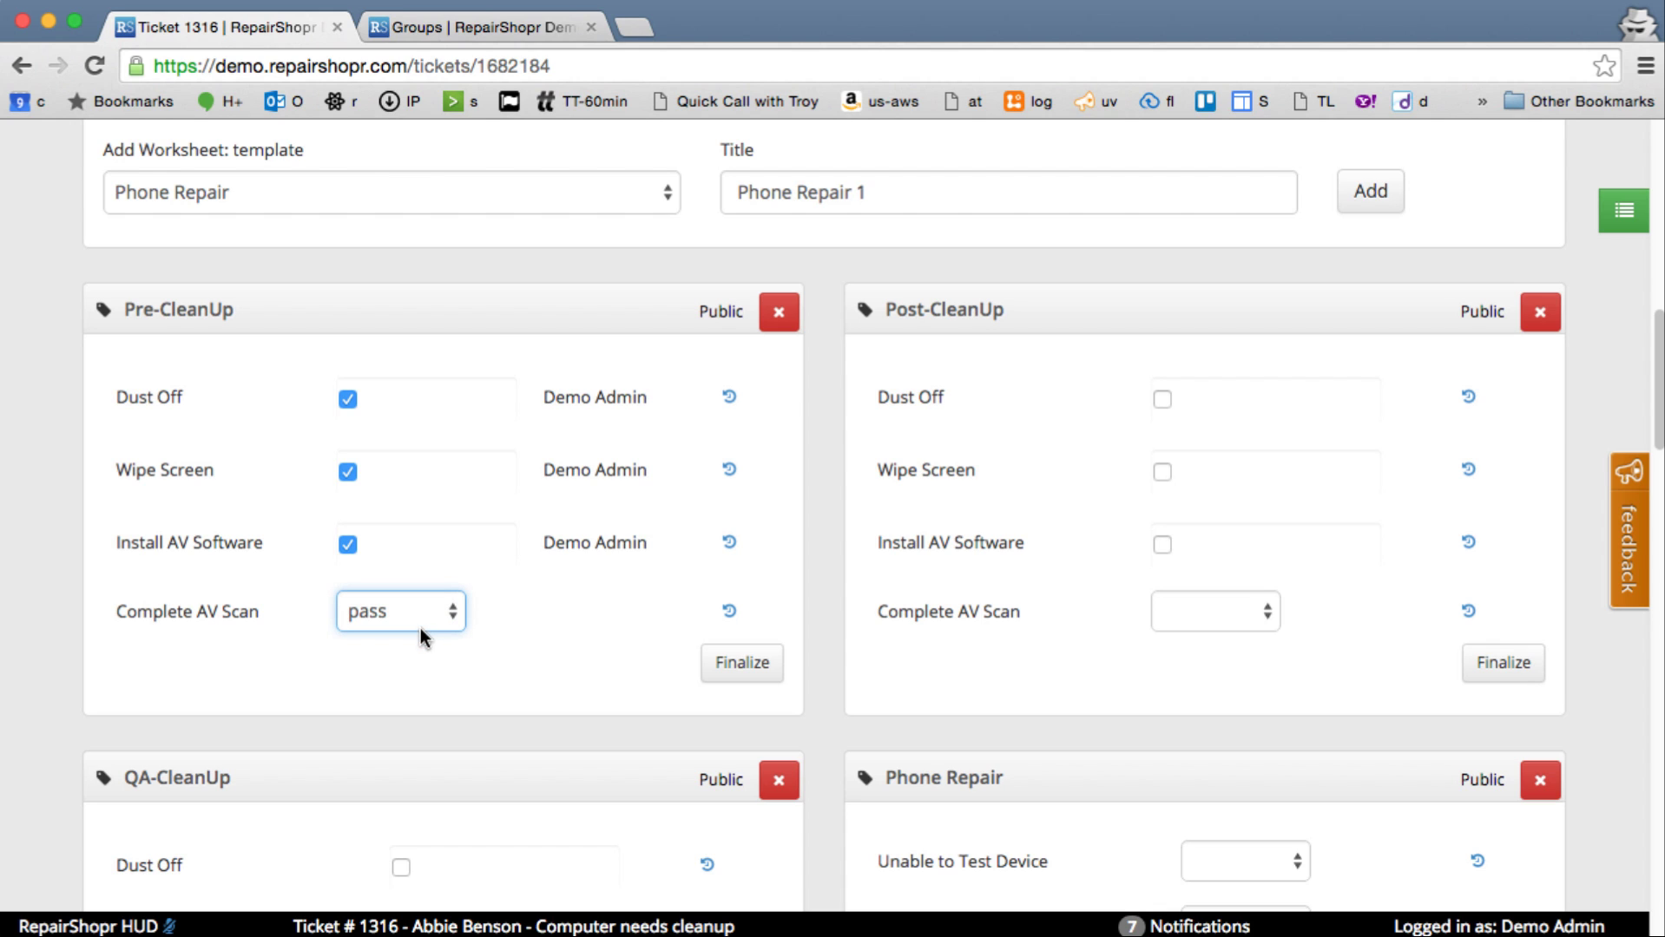
click(737, 665)
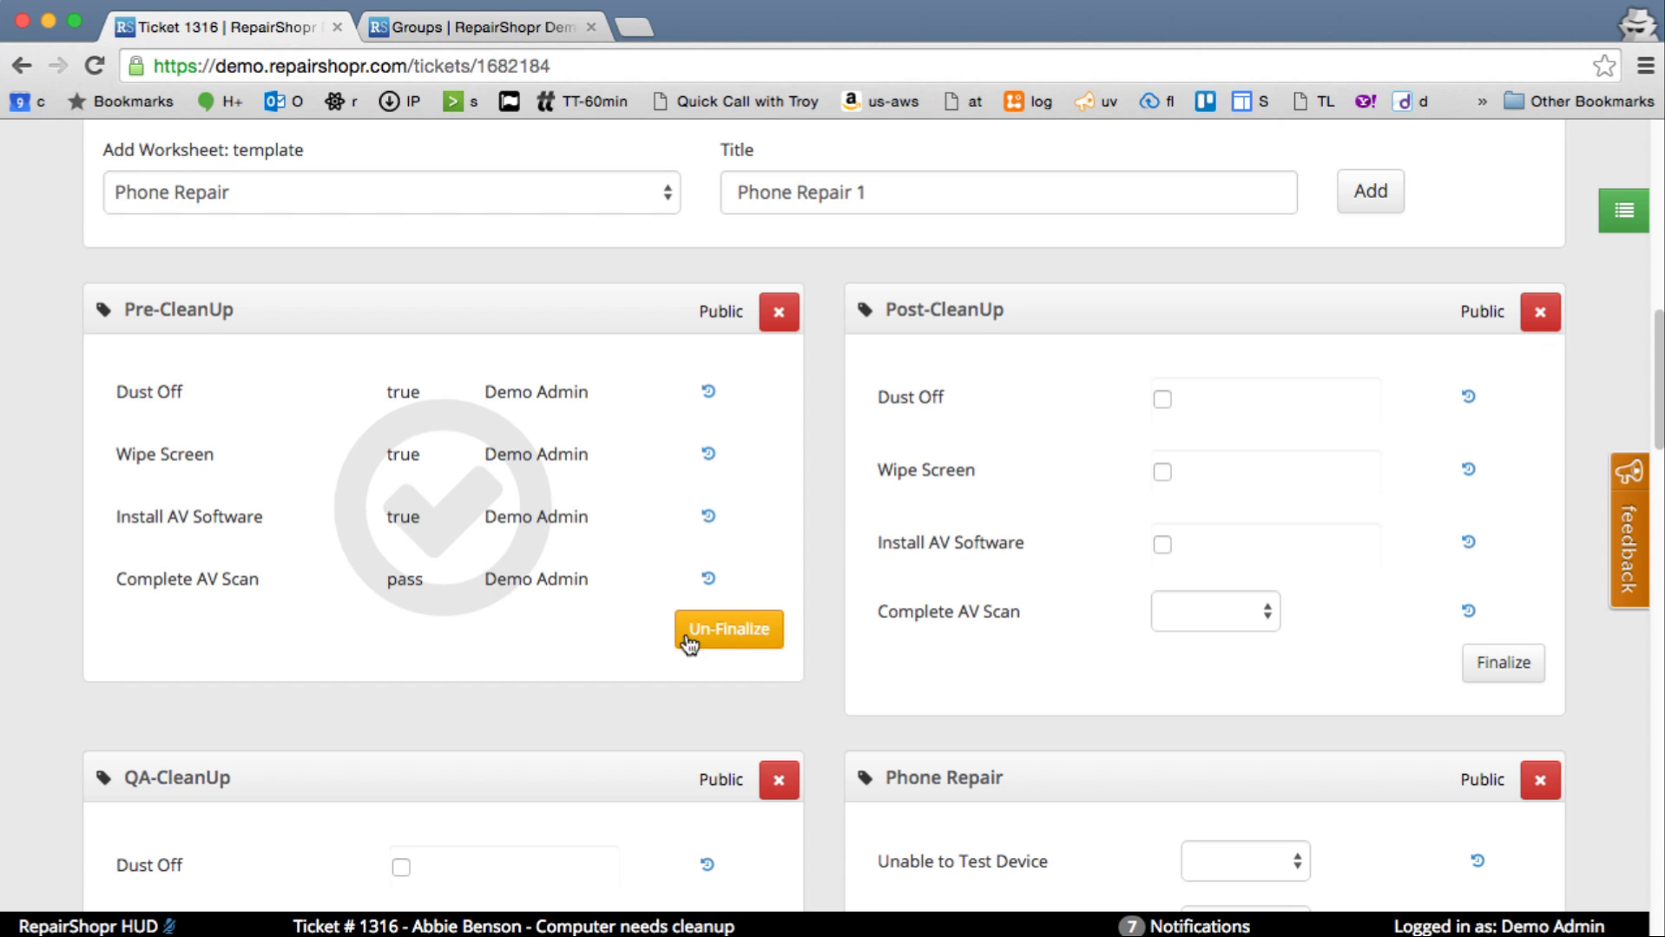
Un-finalize and re-finalize Pre-CleanUp, then toggle its Public label.
click(720, 629)
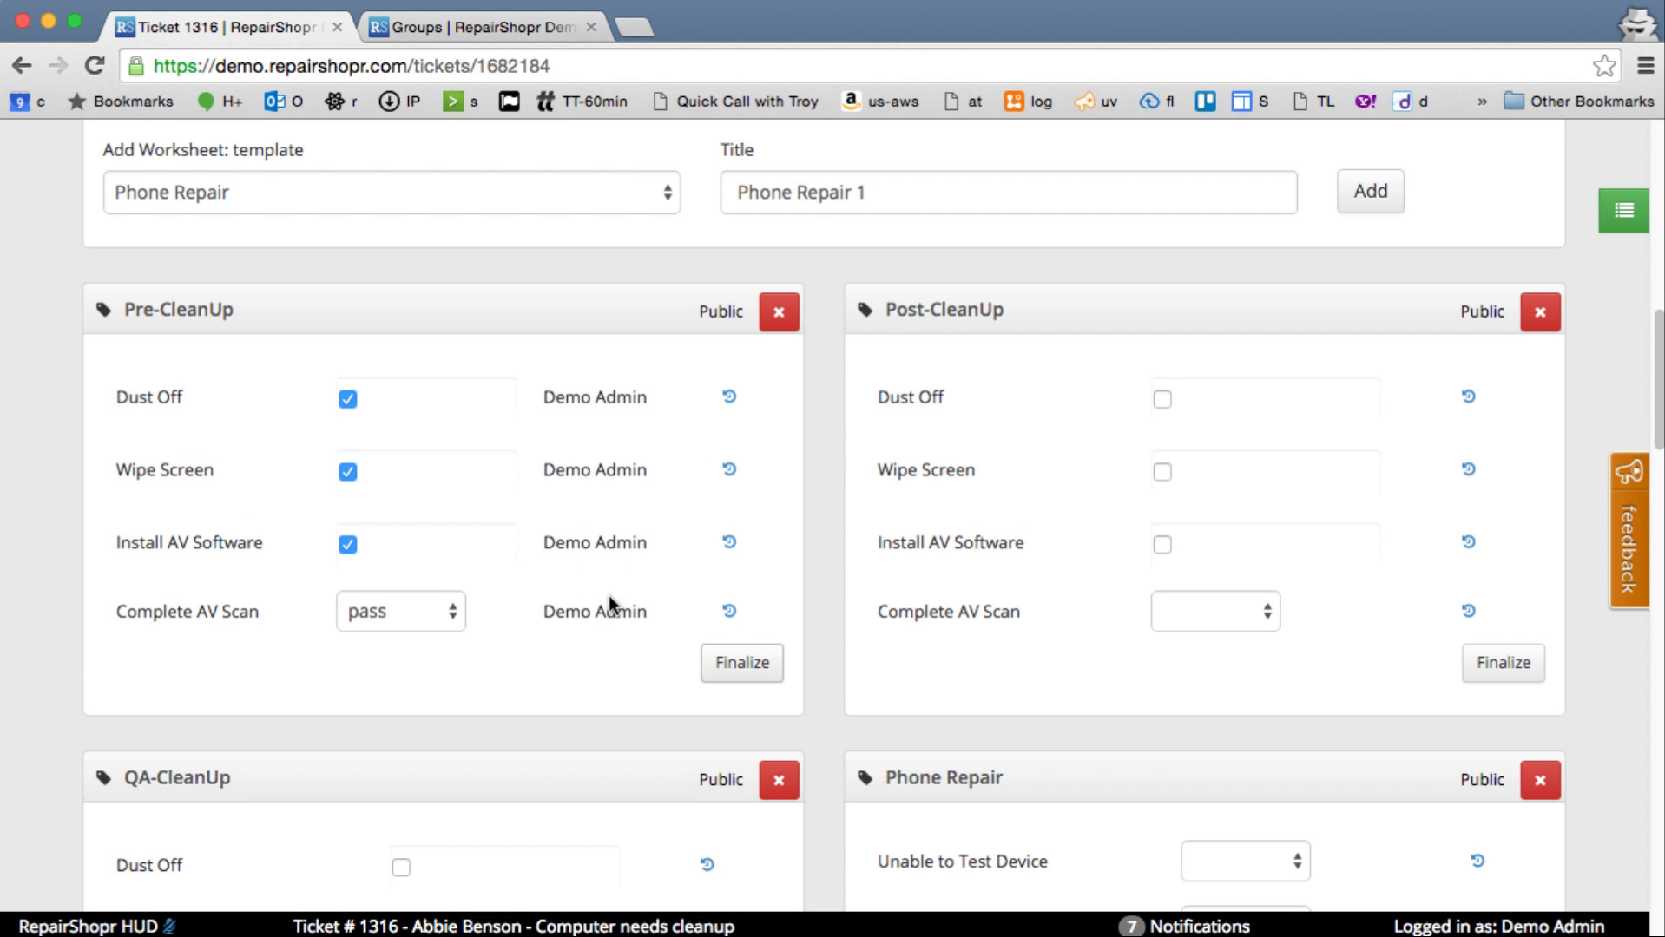
scroll(979, 677, down, 1)
click(747, 669)
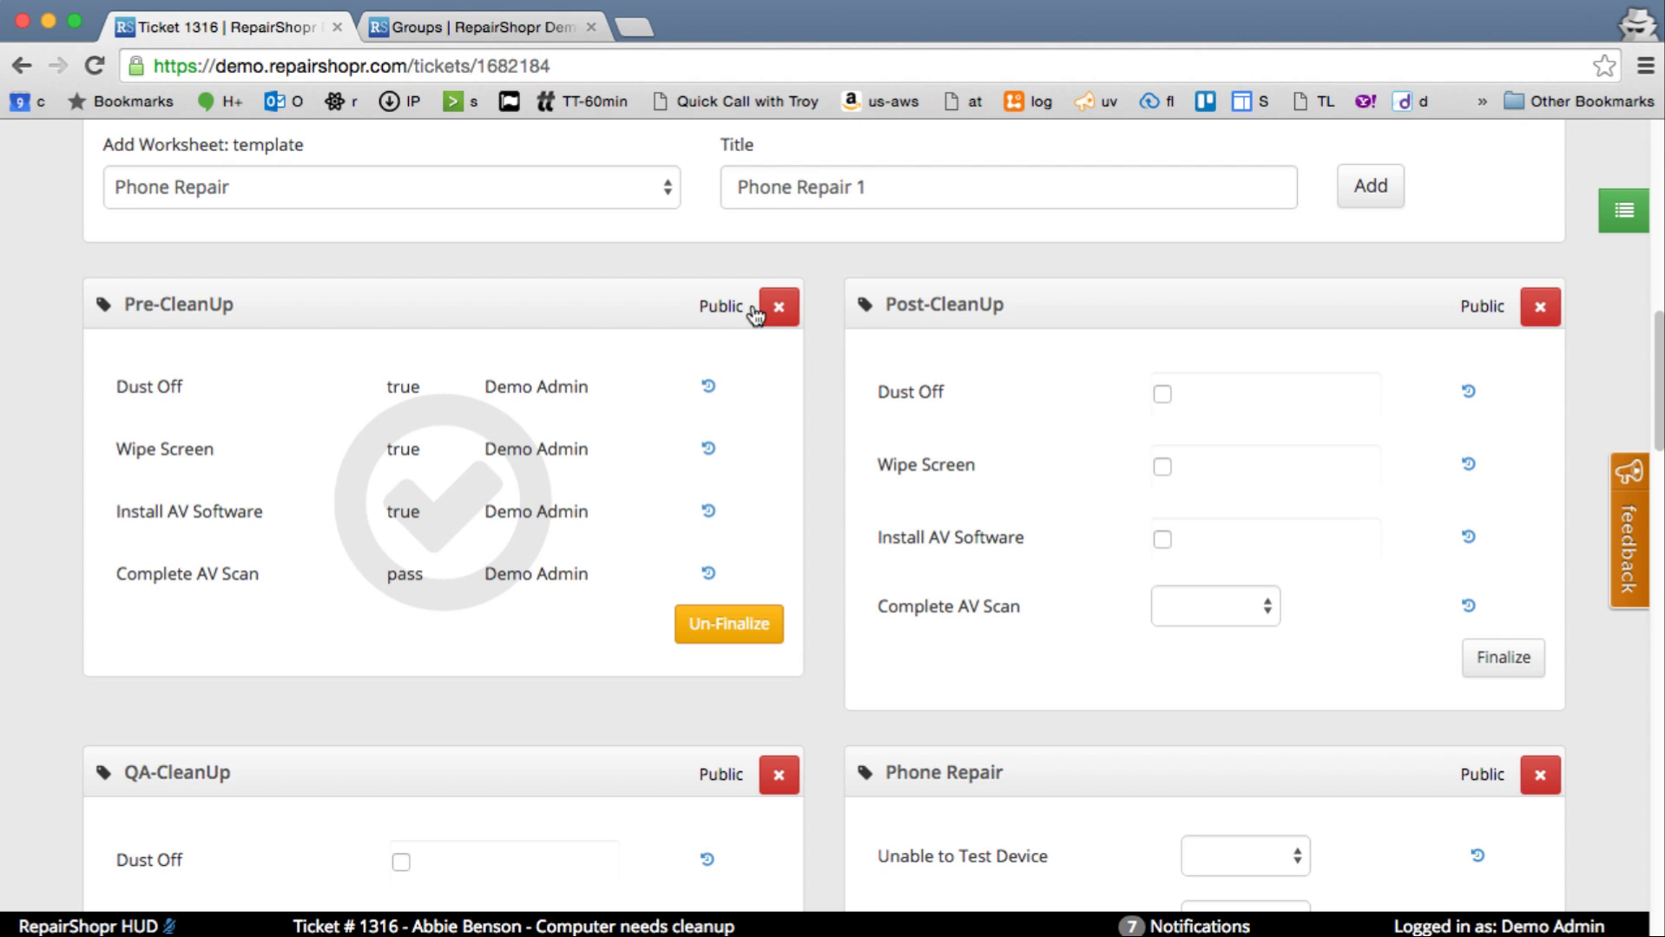
click(721, 309)
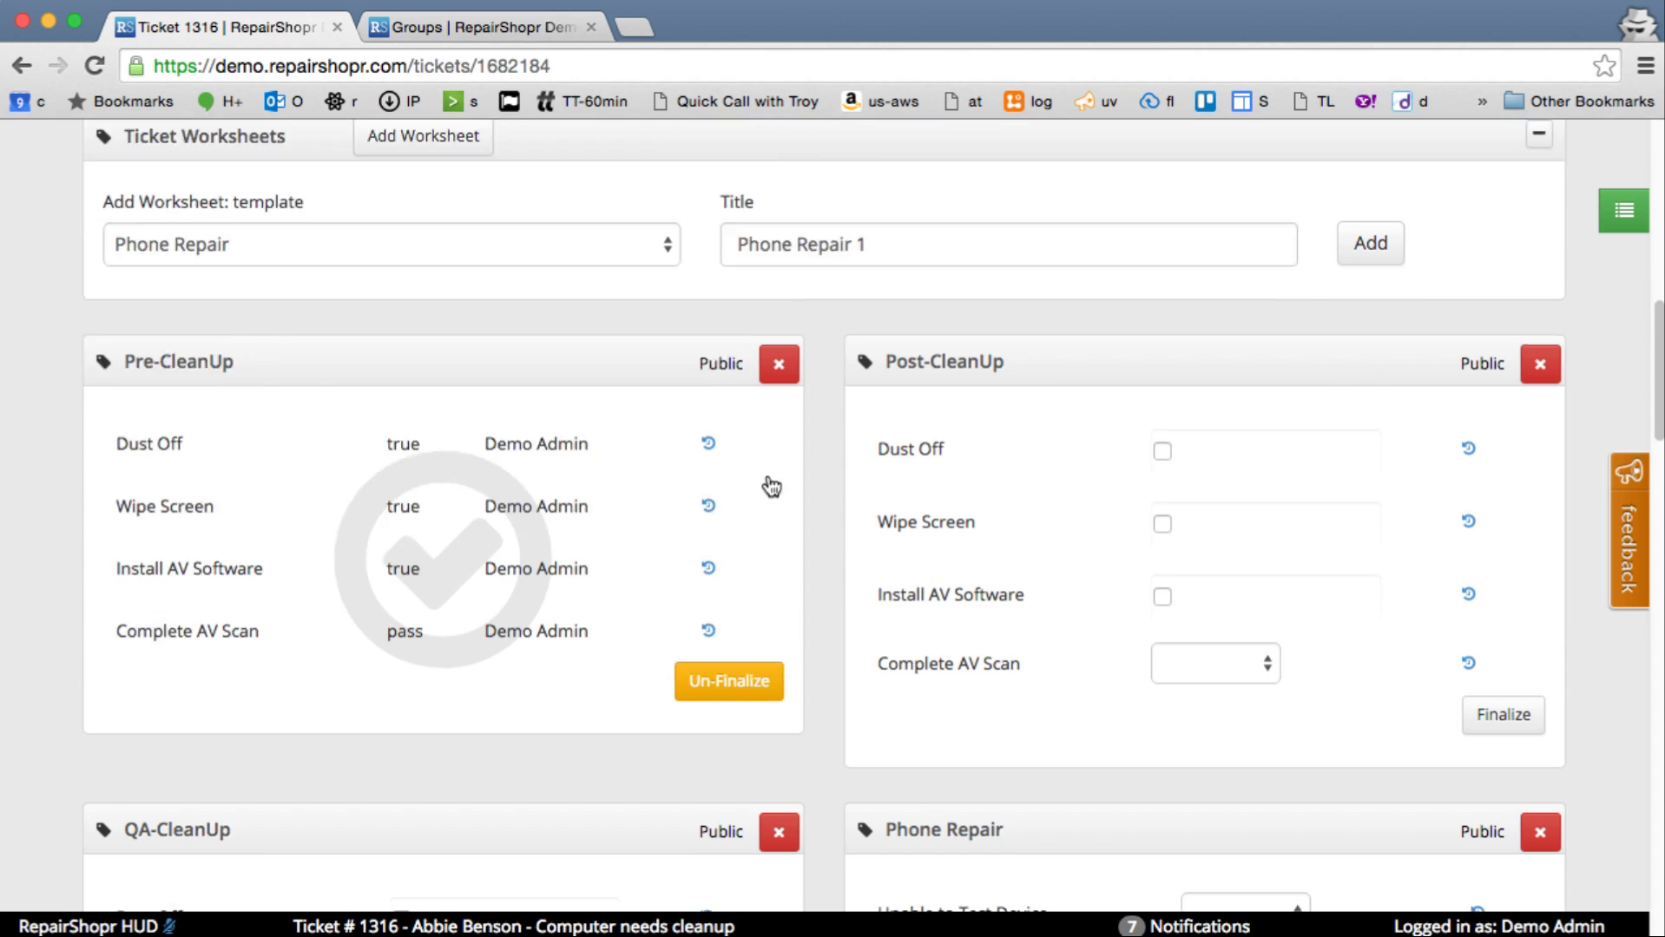
scroll(771, 487, up, 15)
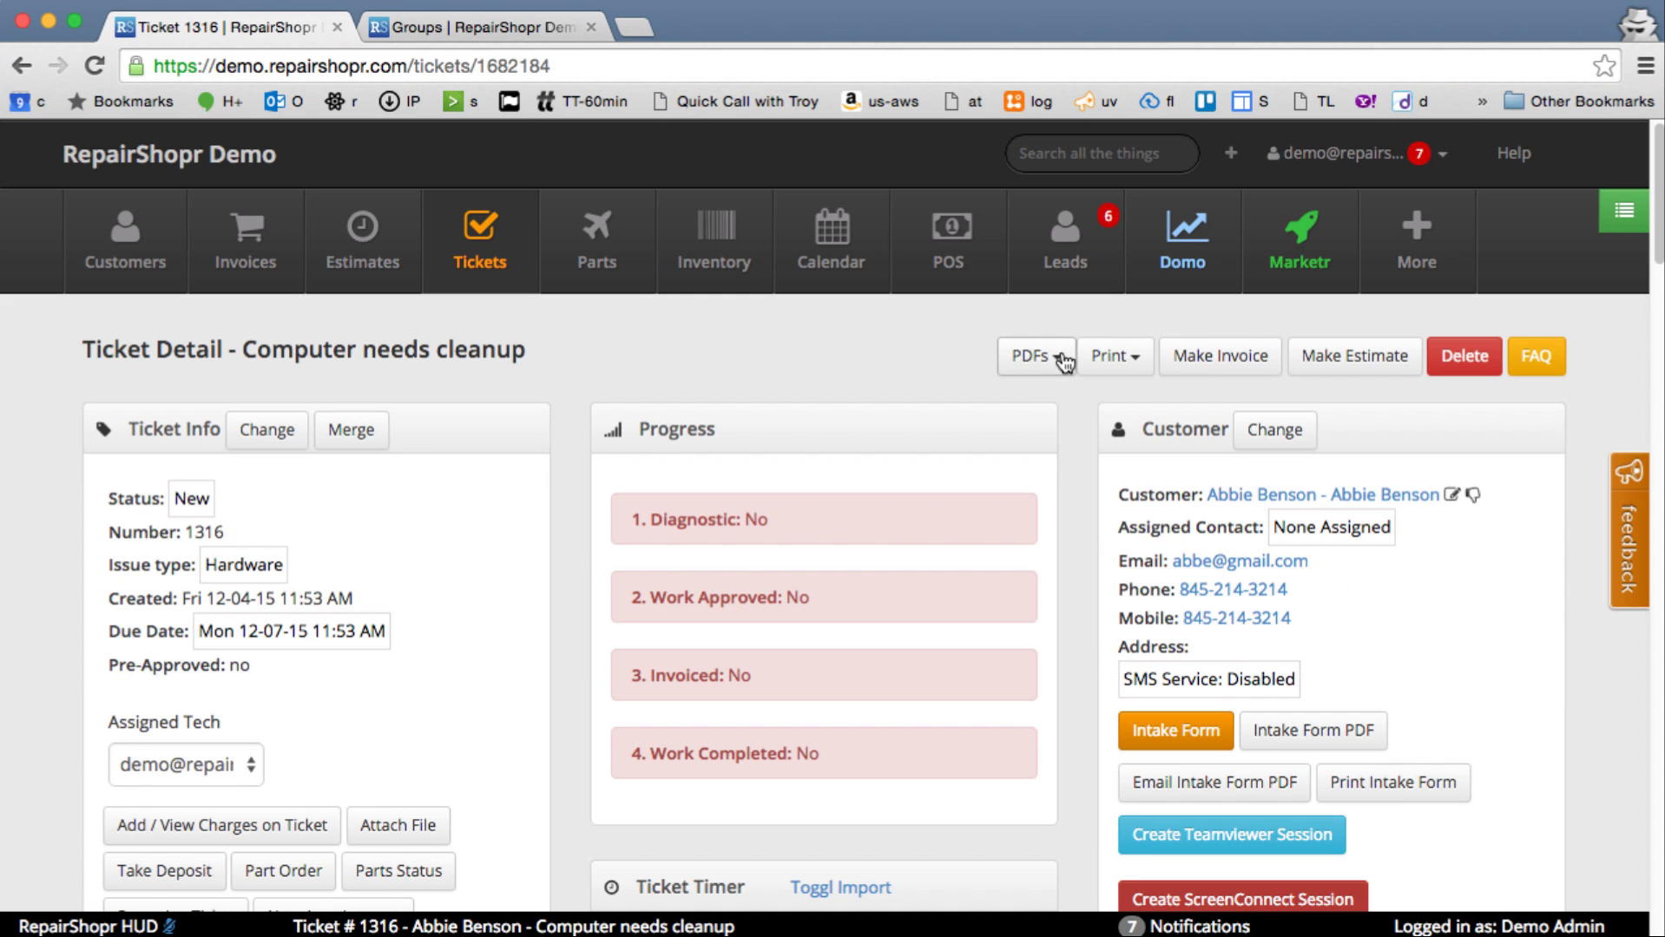
Preview ticket 1316 as a Large PDF, then close the preview.
click(1047, 356)
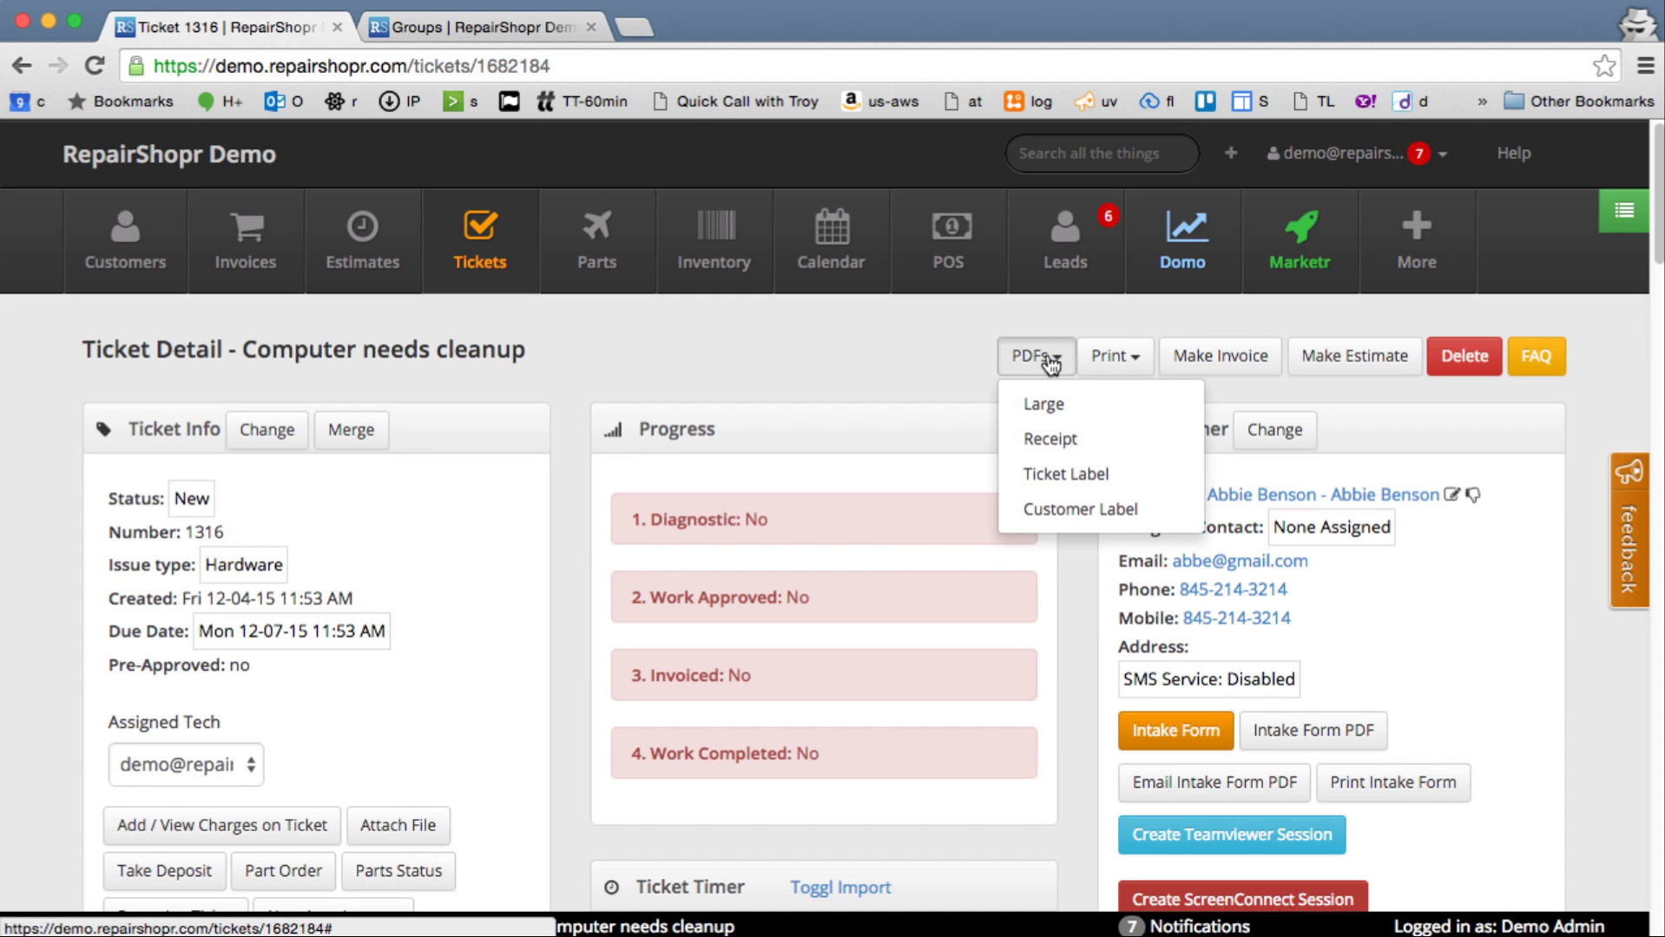
click(1046, 402)
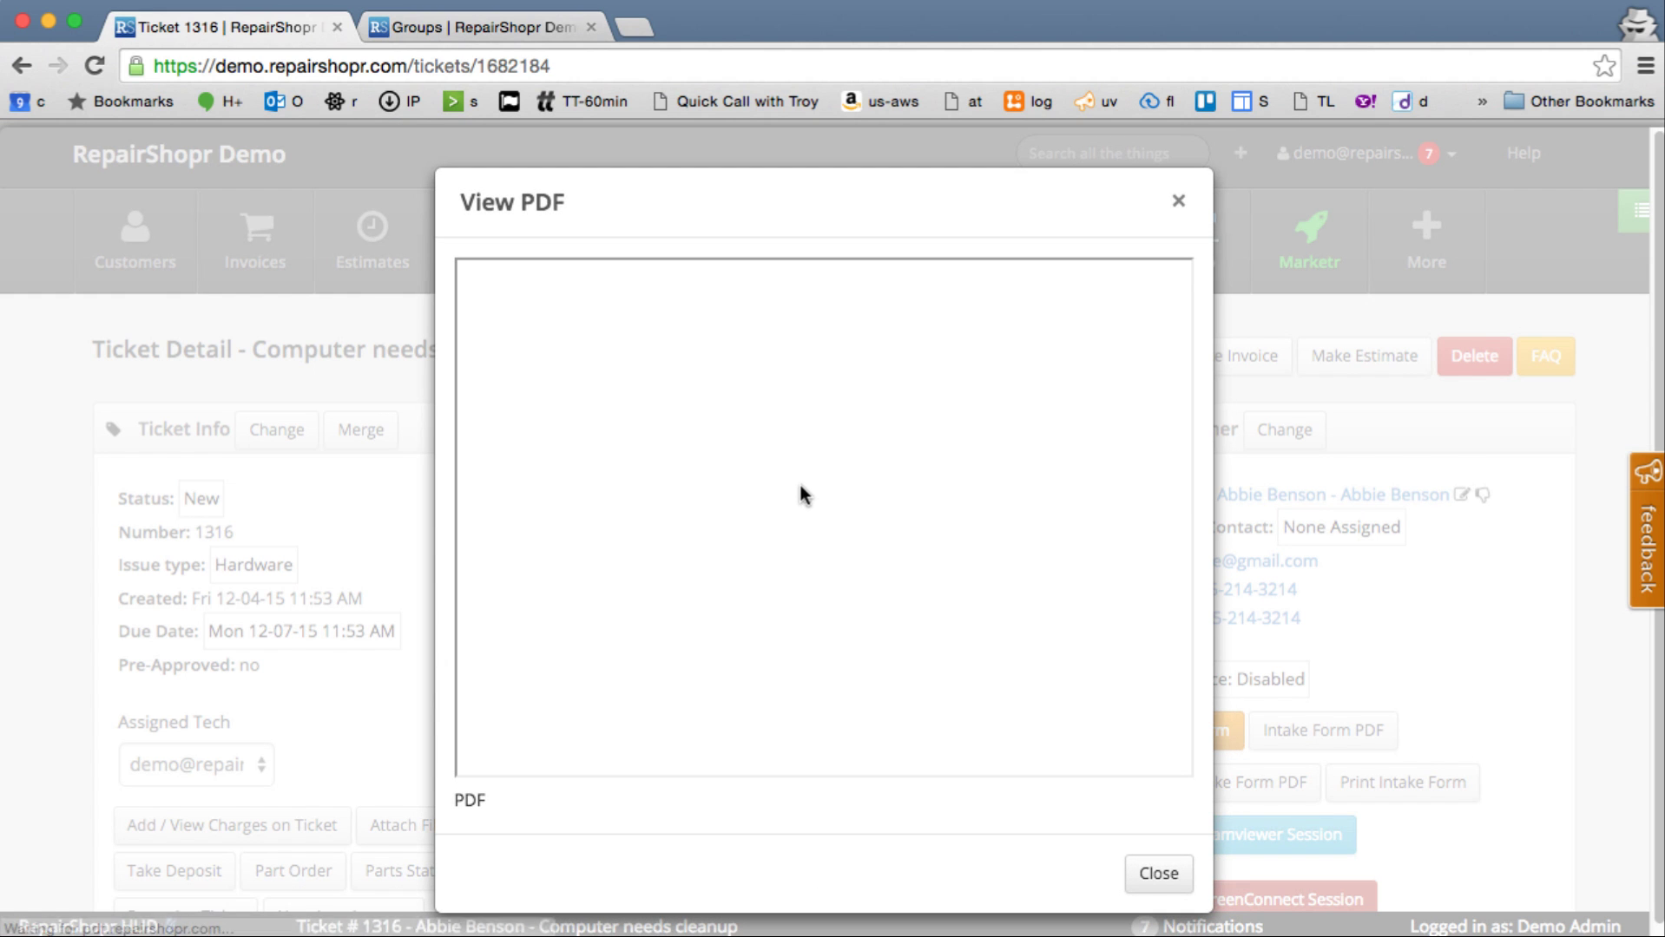
scroll(803, 473, down, 5)
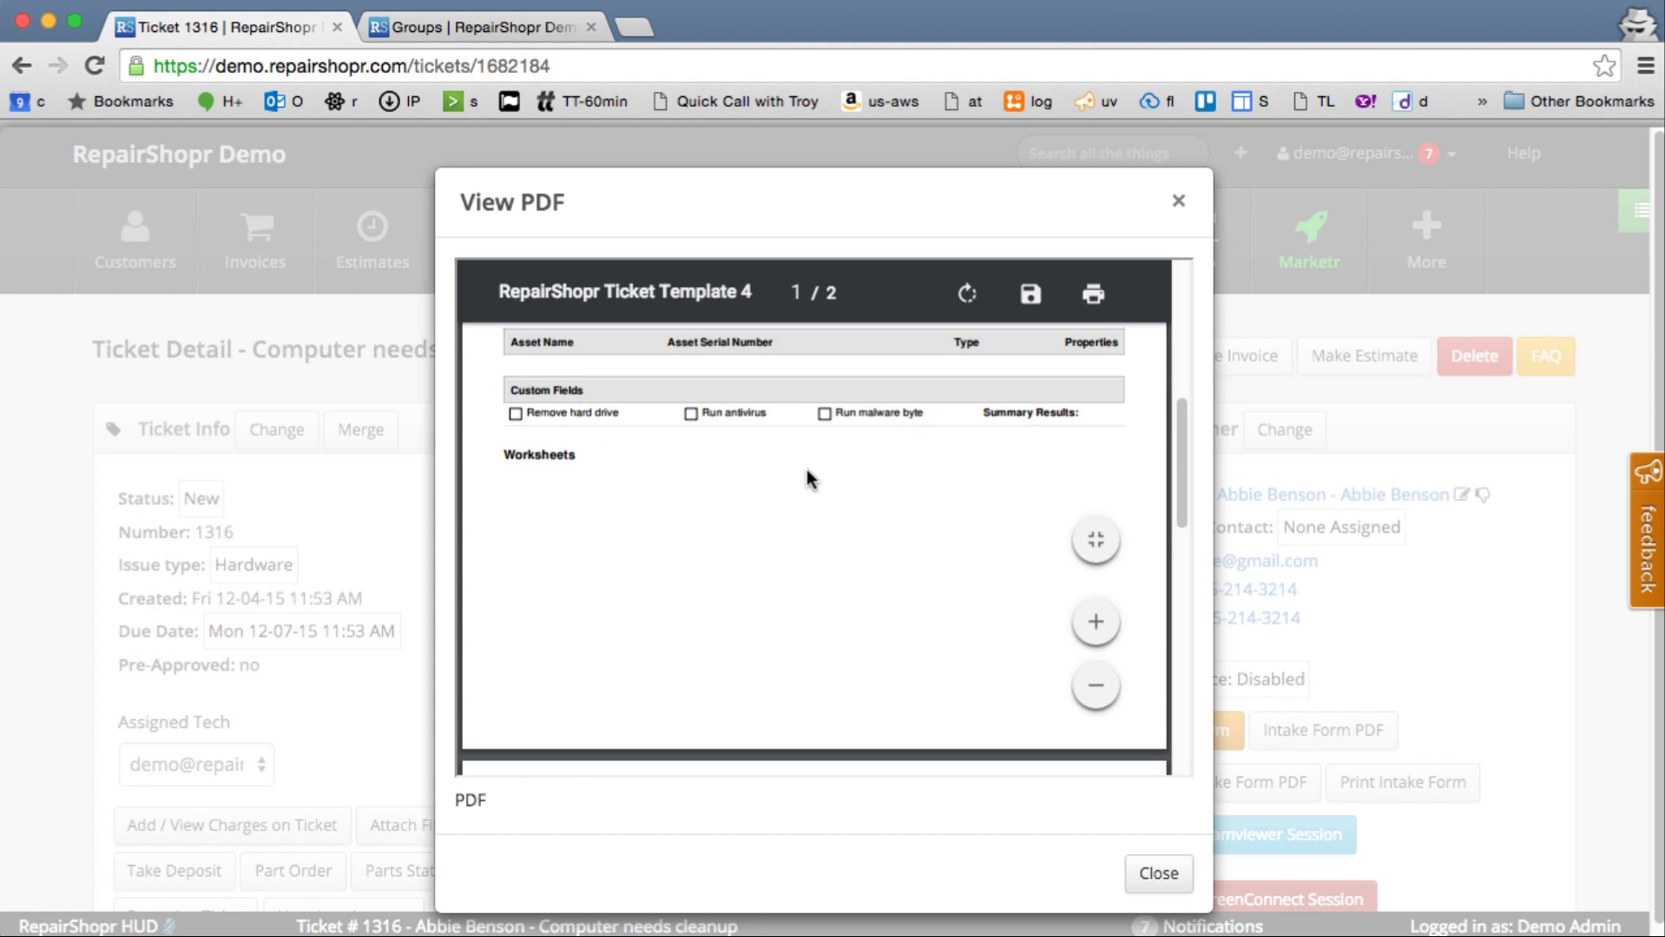
scroll(806, 473, down, 5)
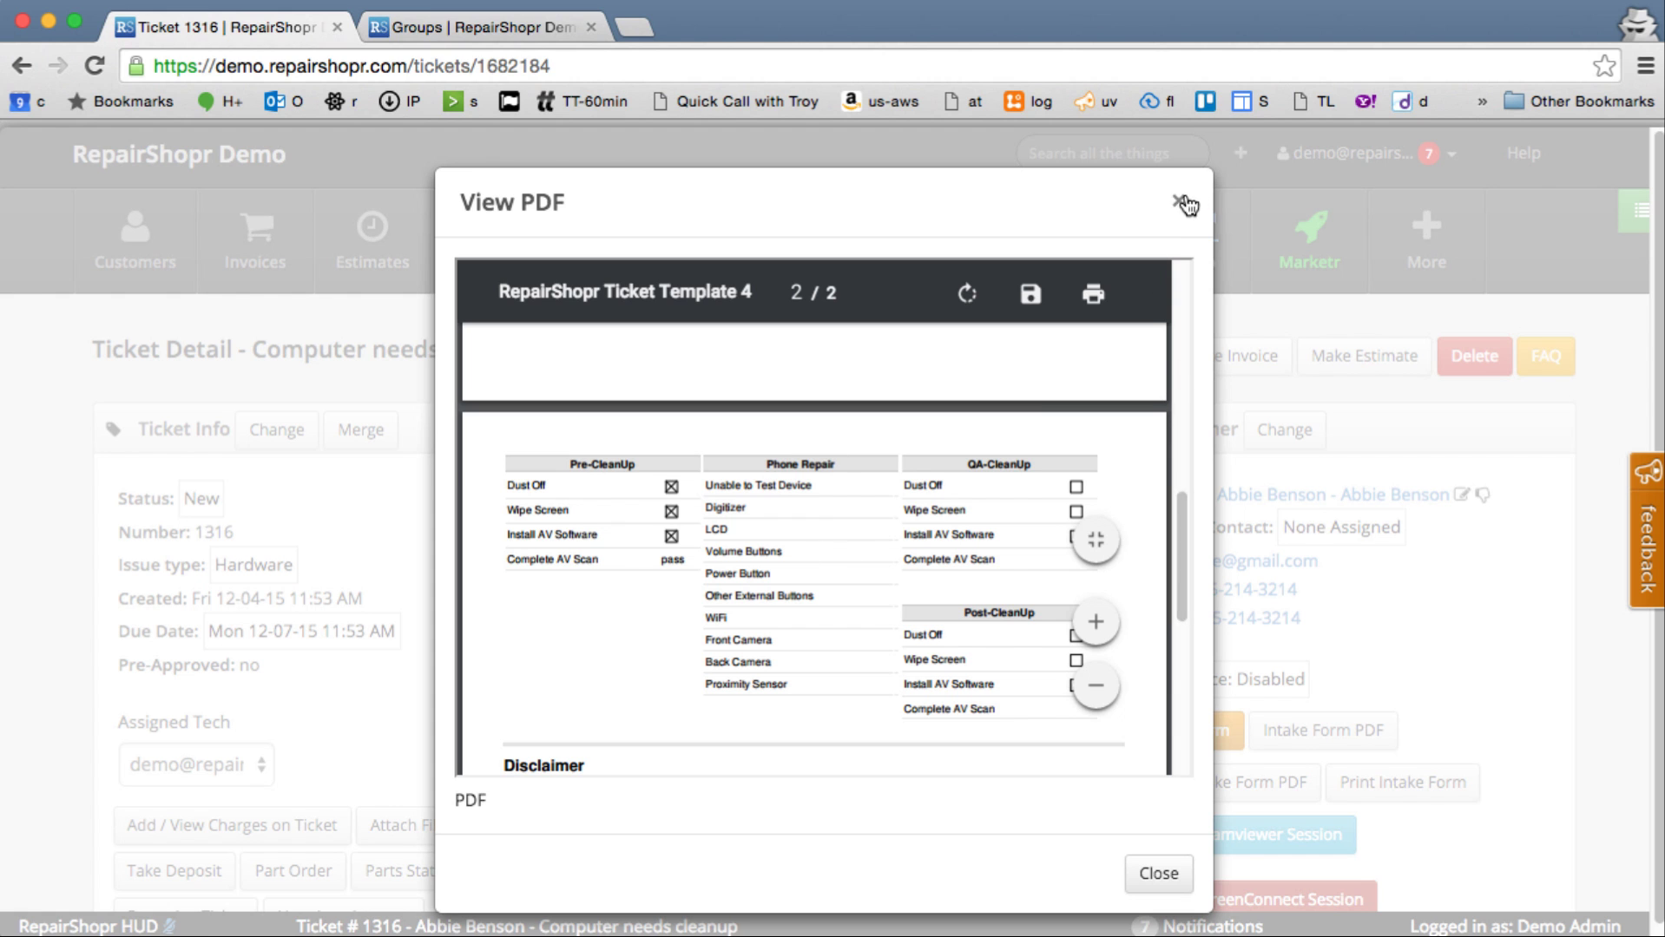
click(1178, 201)
Delete the Phone Repair worksheet from the ticket and confirm the deletion.
scroll(872, 520, down, 10)
scroll(928, 530, down, 2)
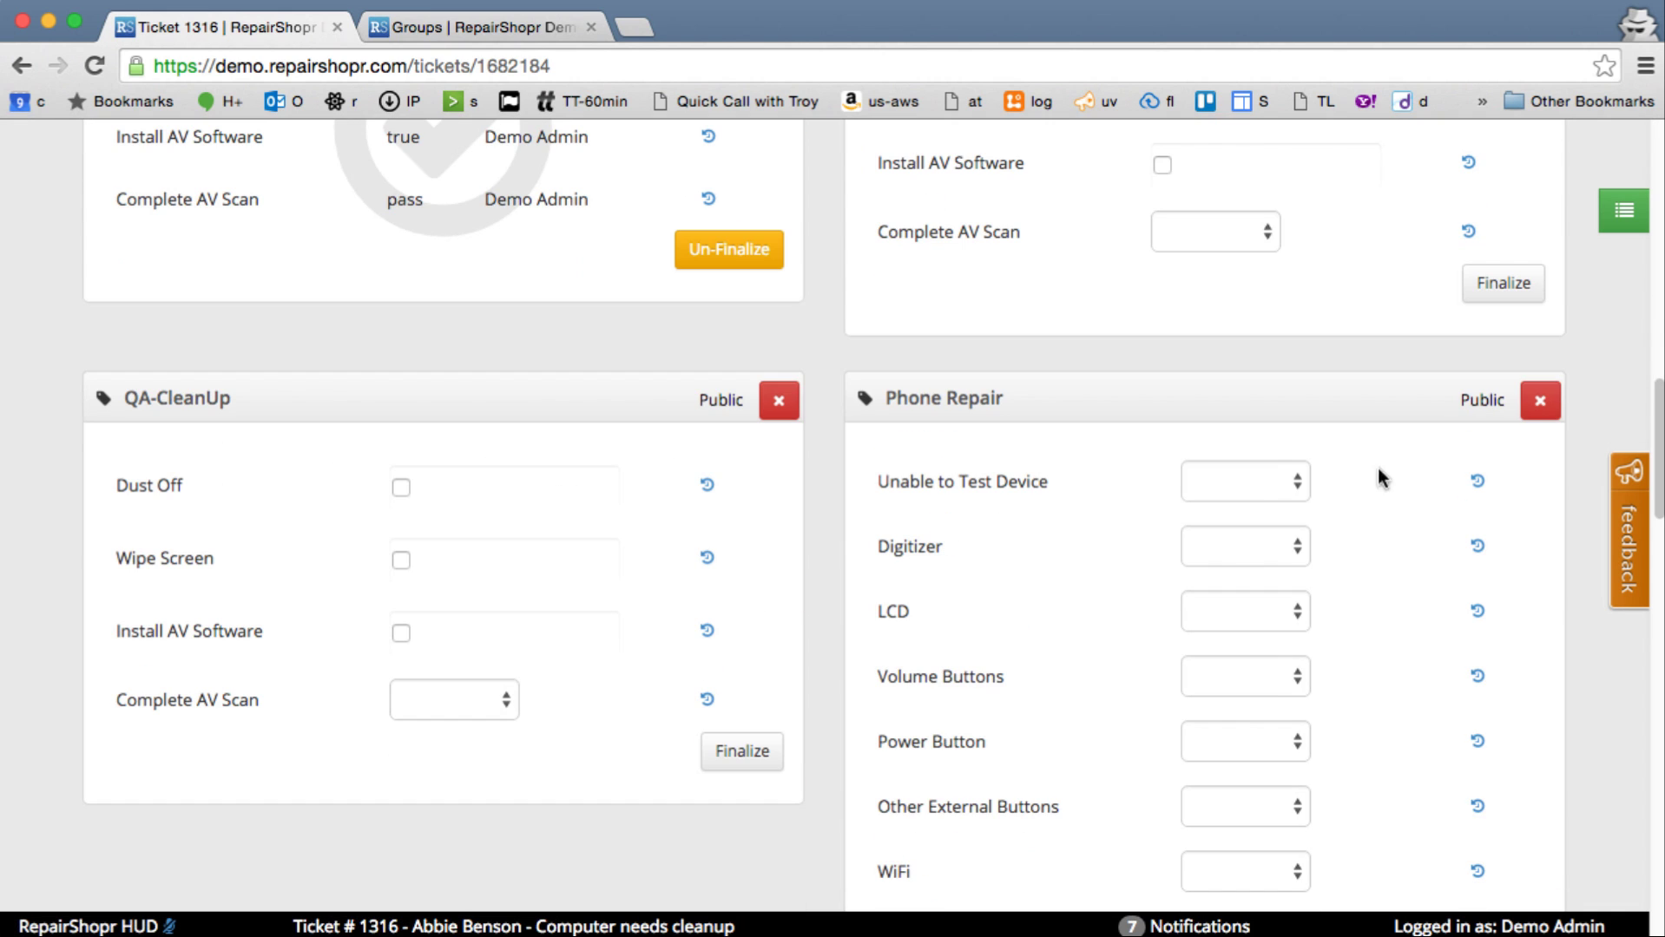
click(1540, 401)
click(1484, 400)
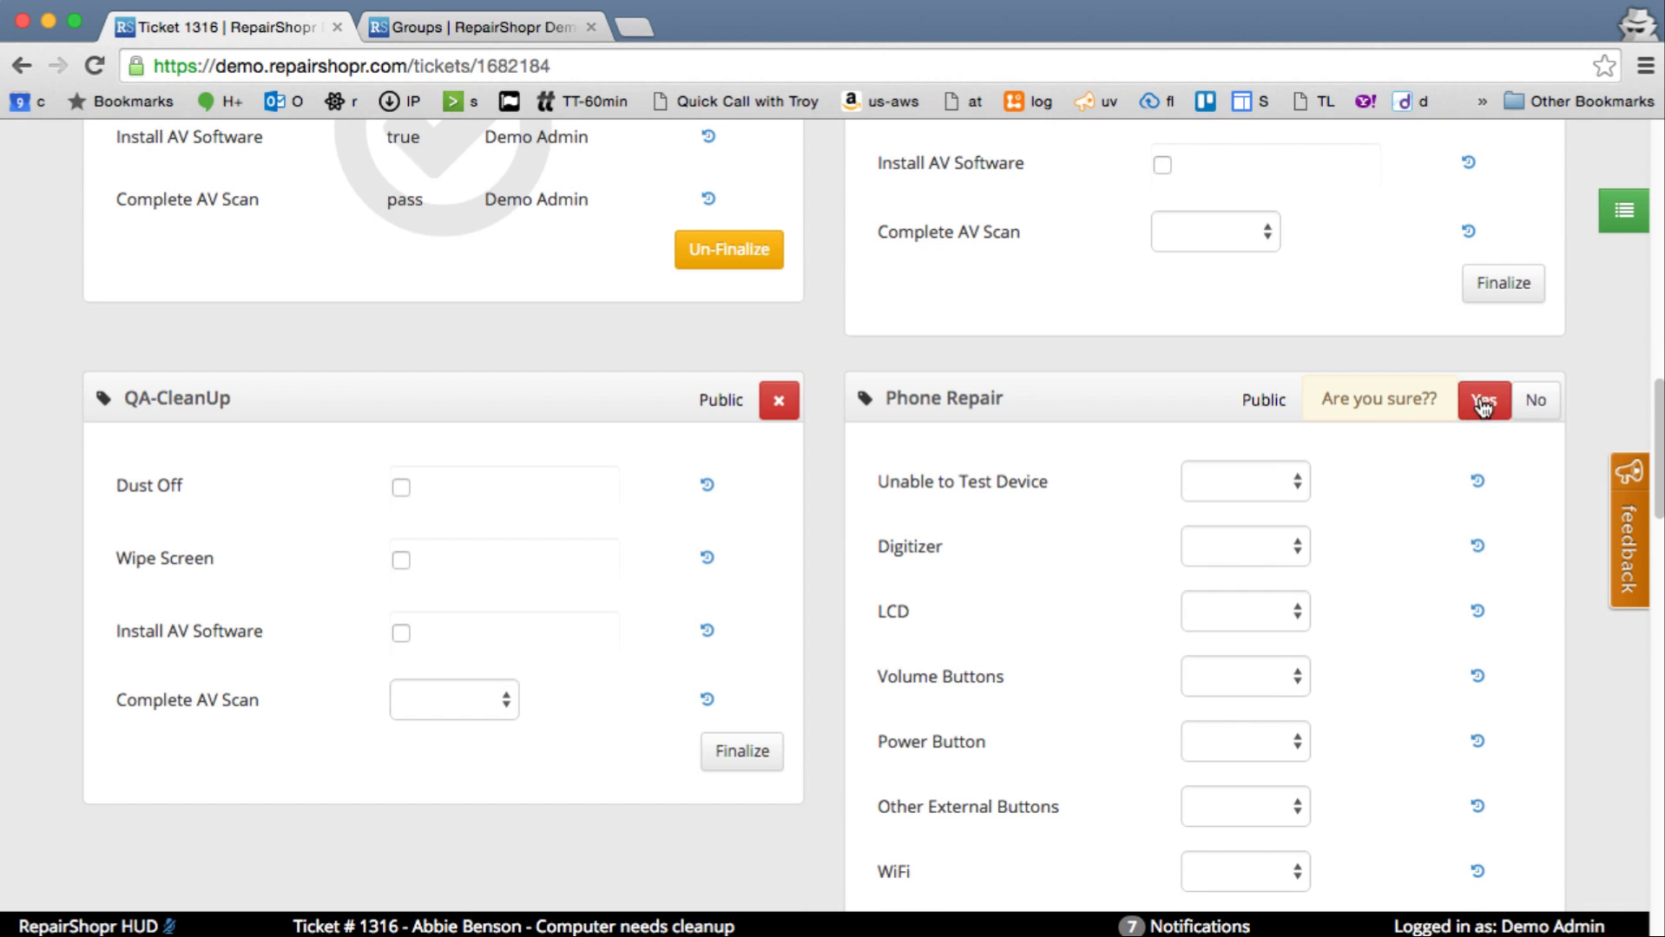
scroll(955, 473, up, 10)
click(1035, 355)
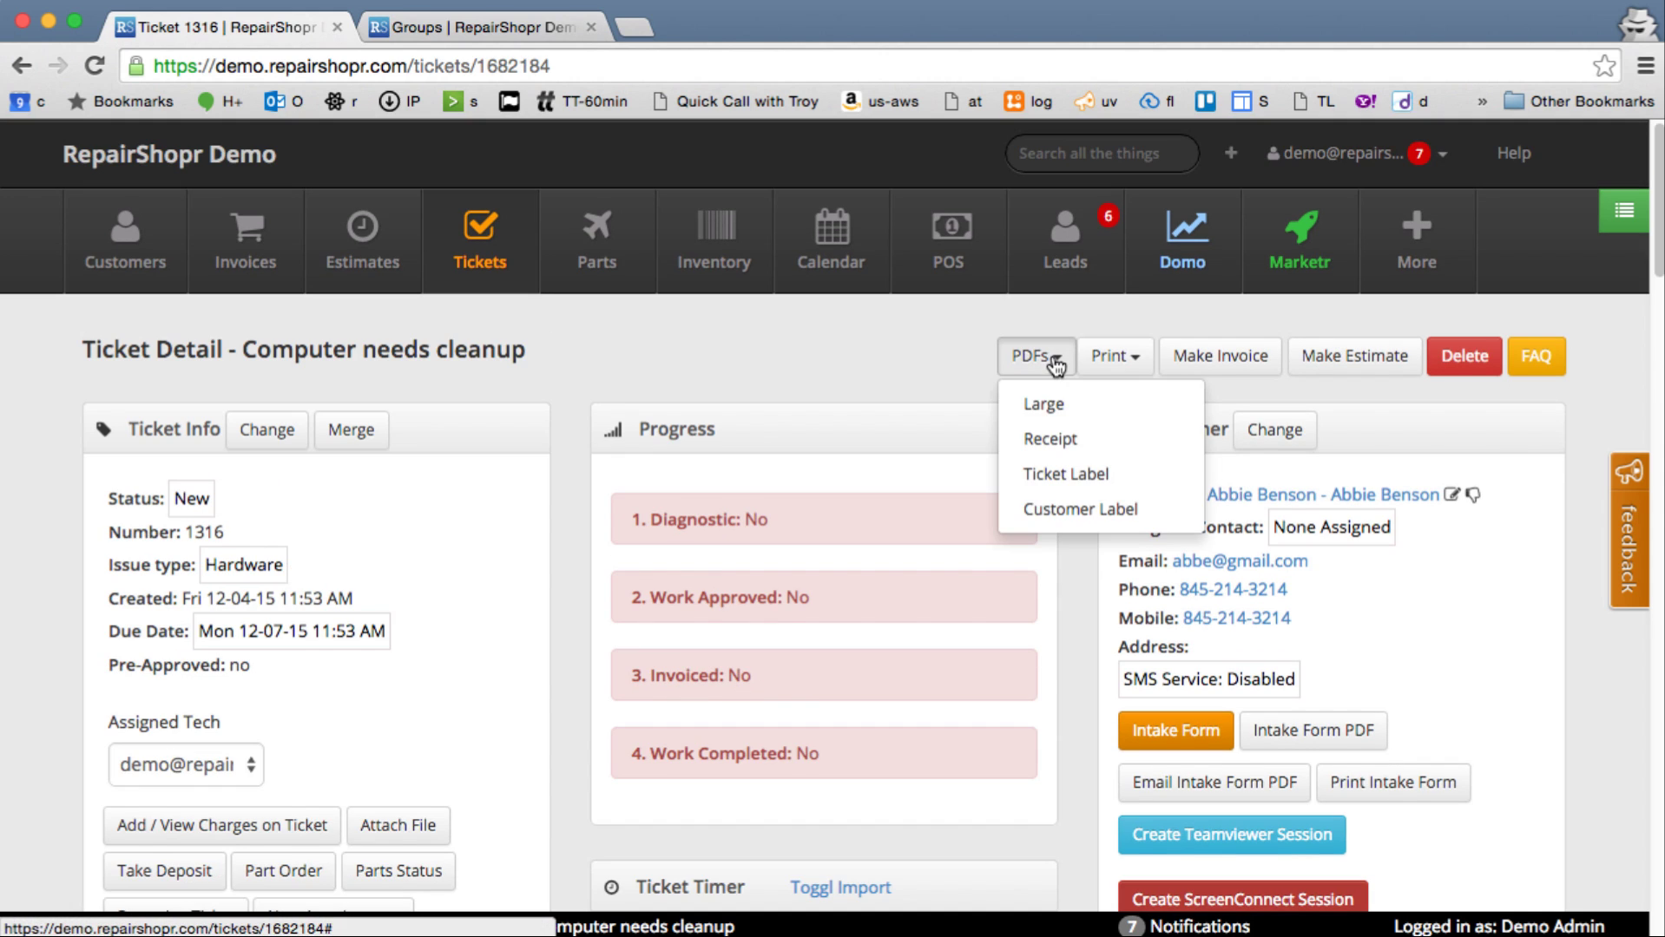
click(1047, 400)
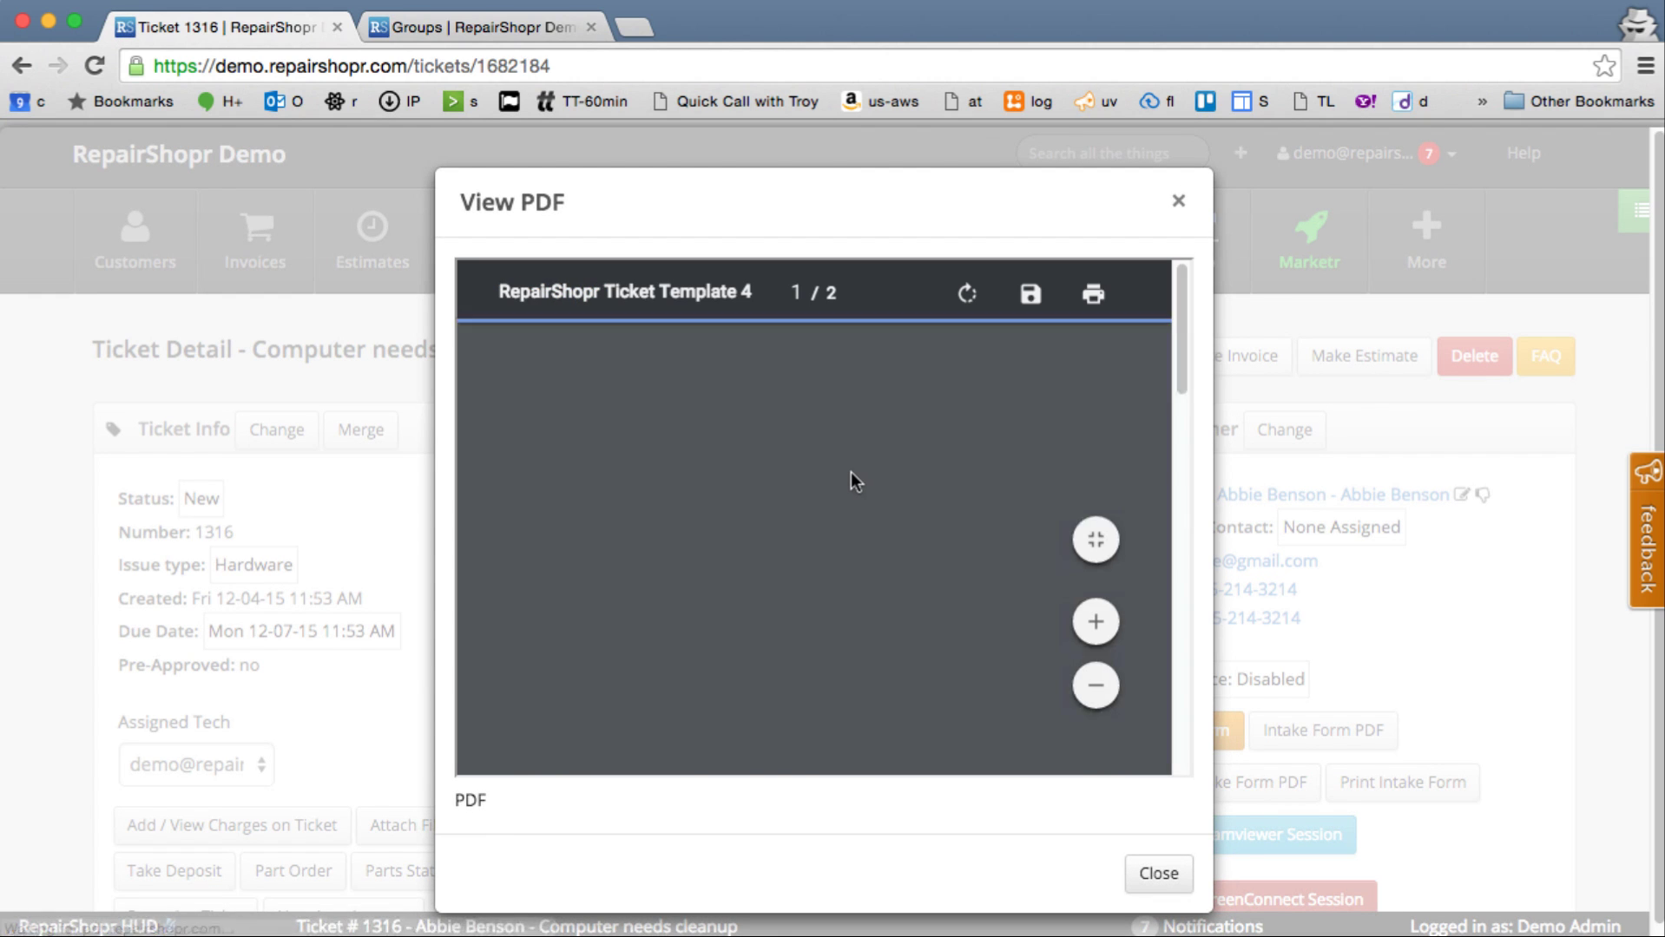
scroll(851, 468, down, 5)
scroll(849, 468, down, 1)
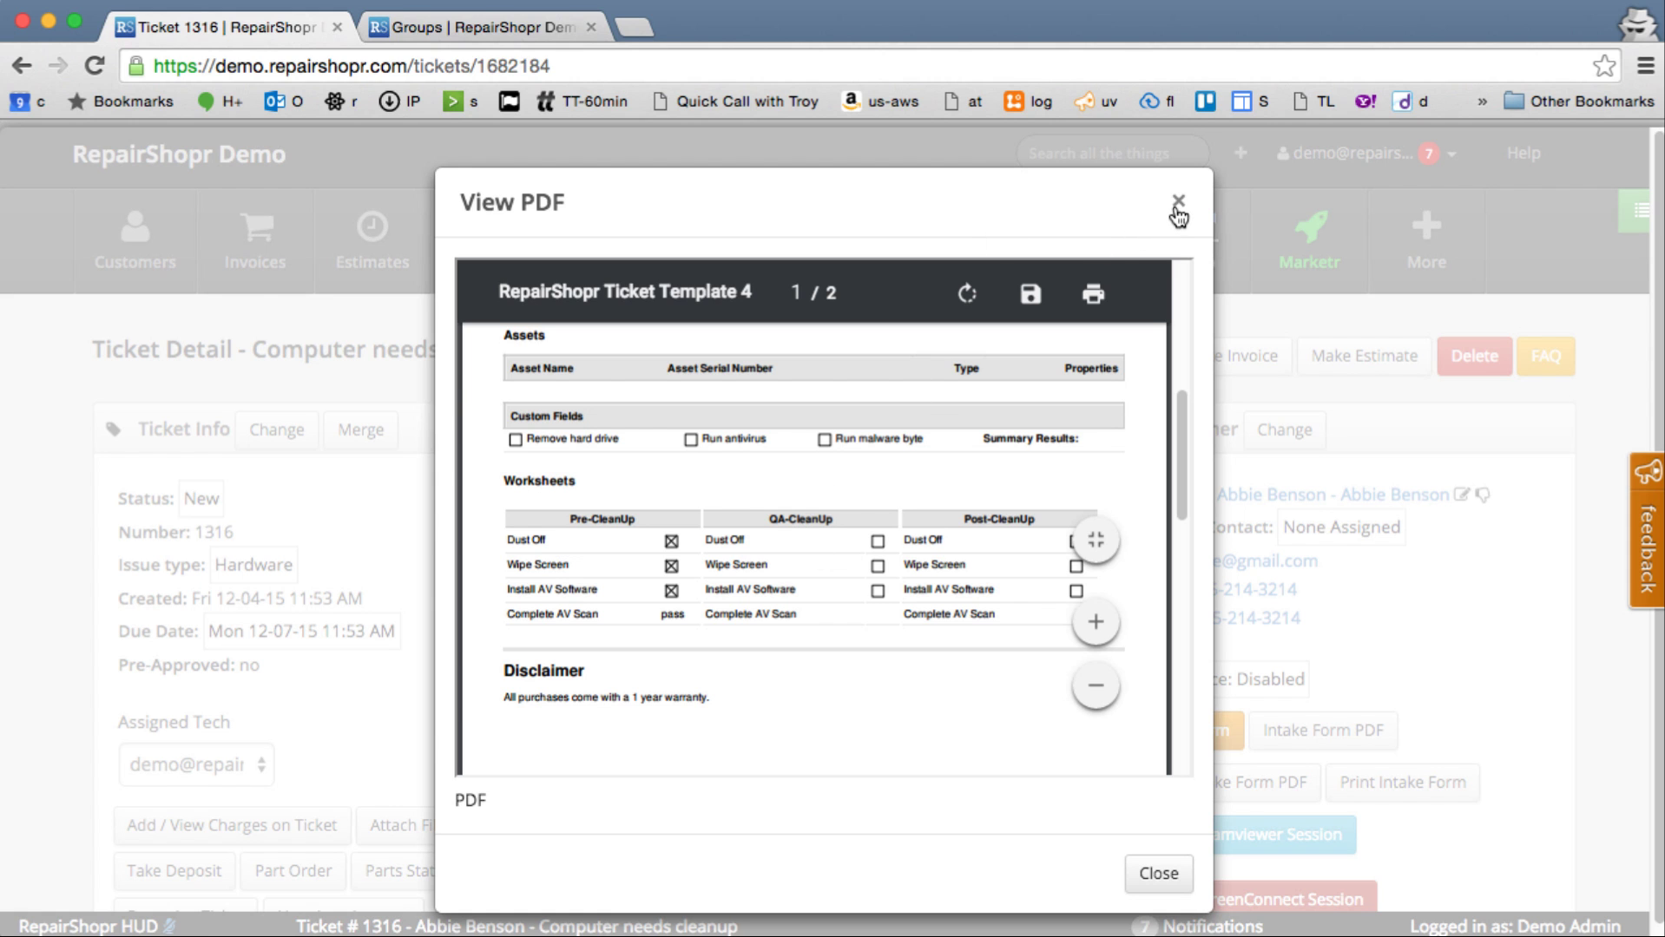
click(1177, 207)
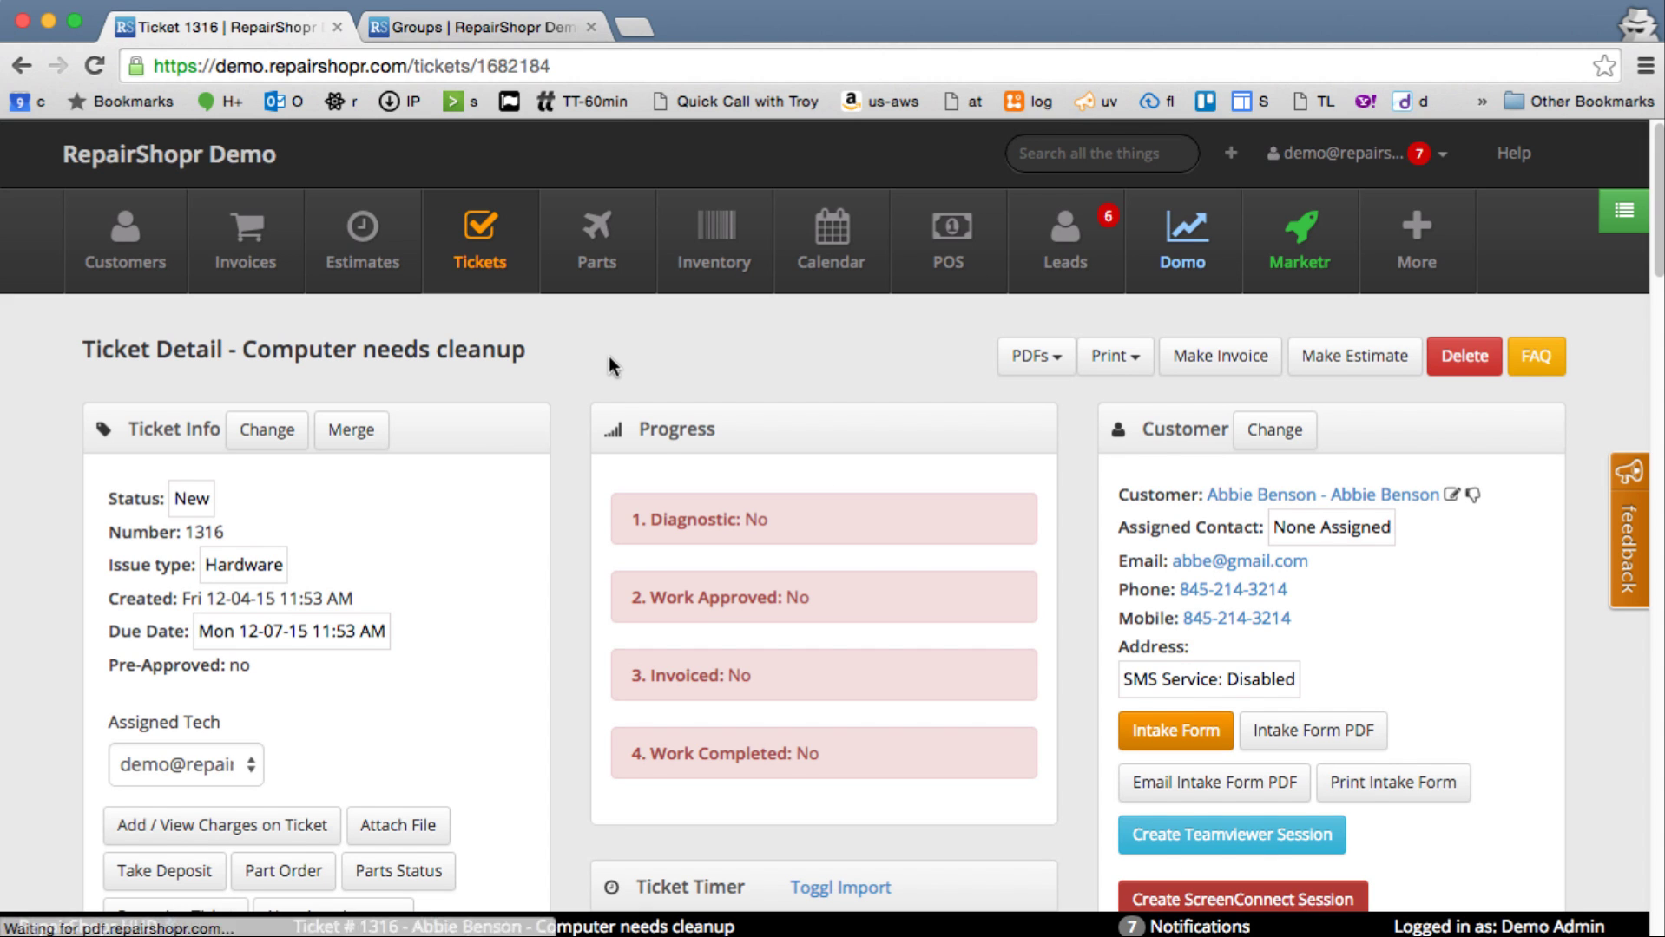
Switch the Post-CleanUp worksheet from Public to Private.
scroll(608, 365, down, 10)
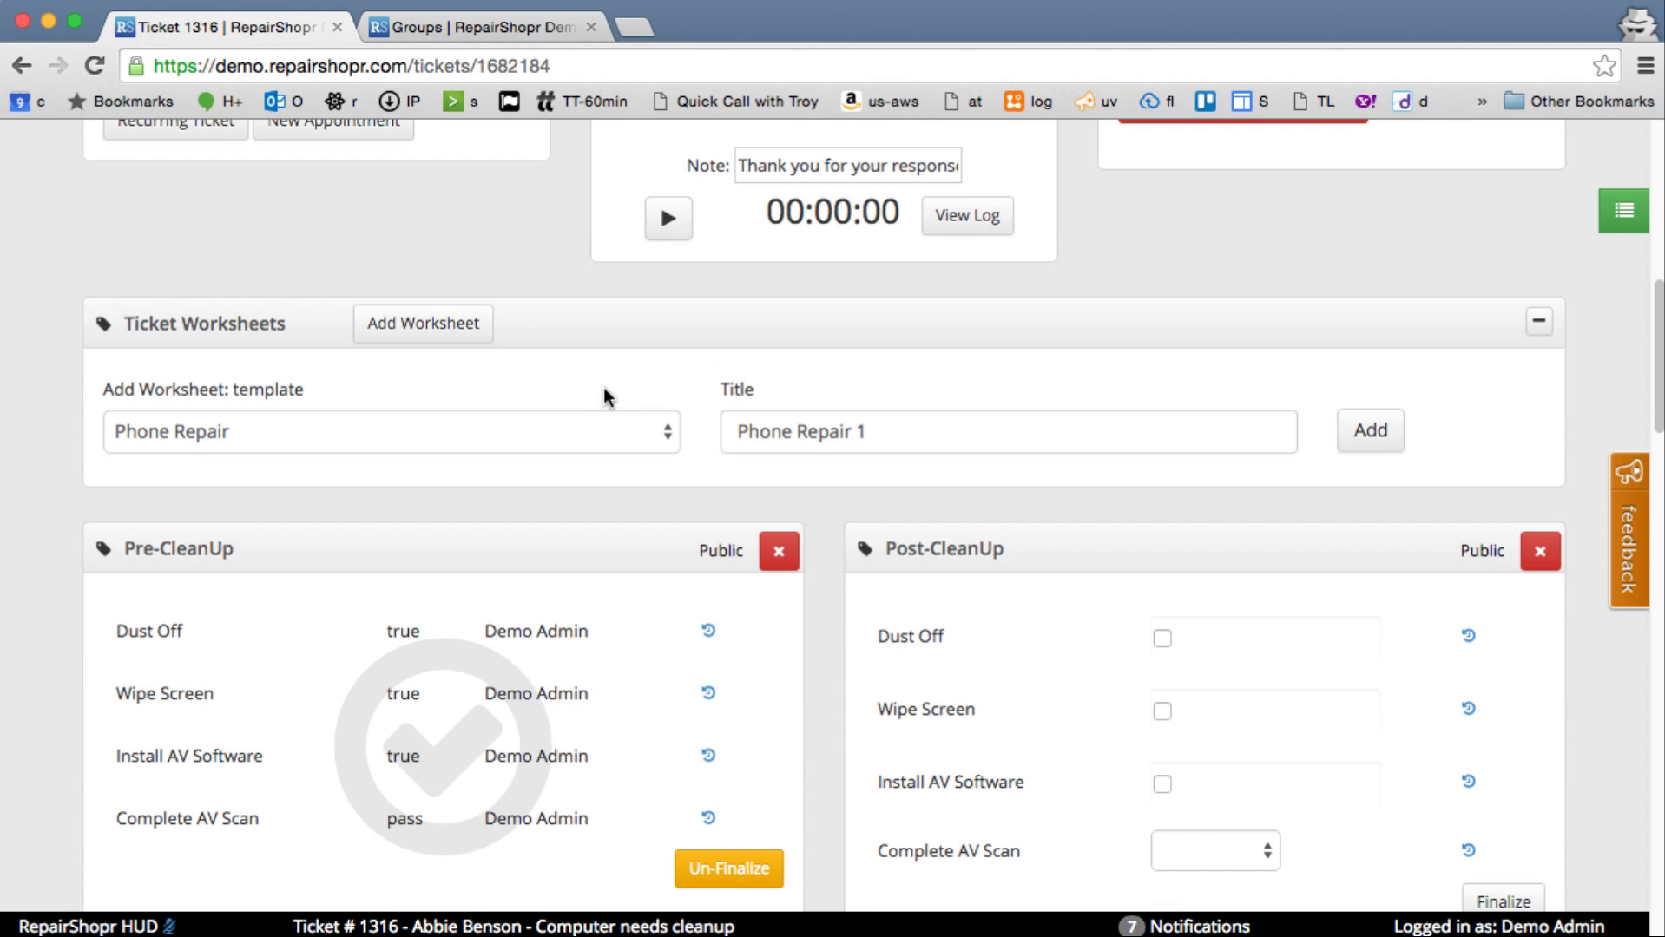
scroll(642, 451, down, 4)
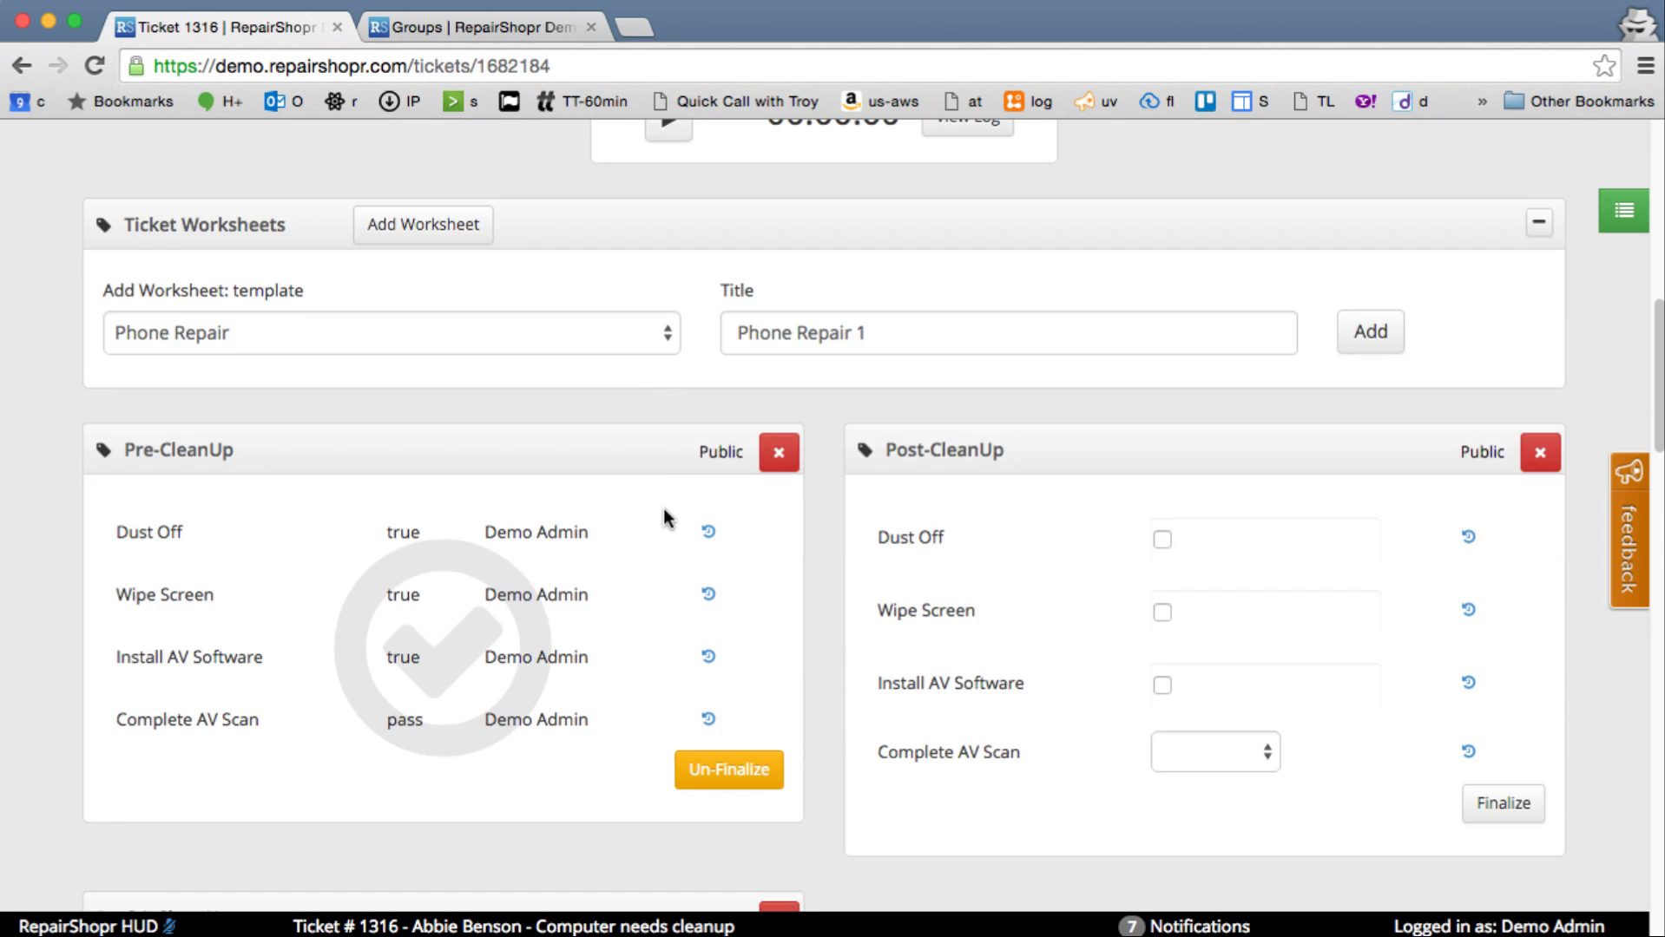
scroll(660, 509, down, 1)
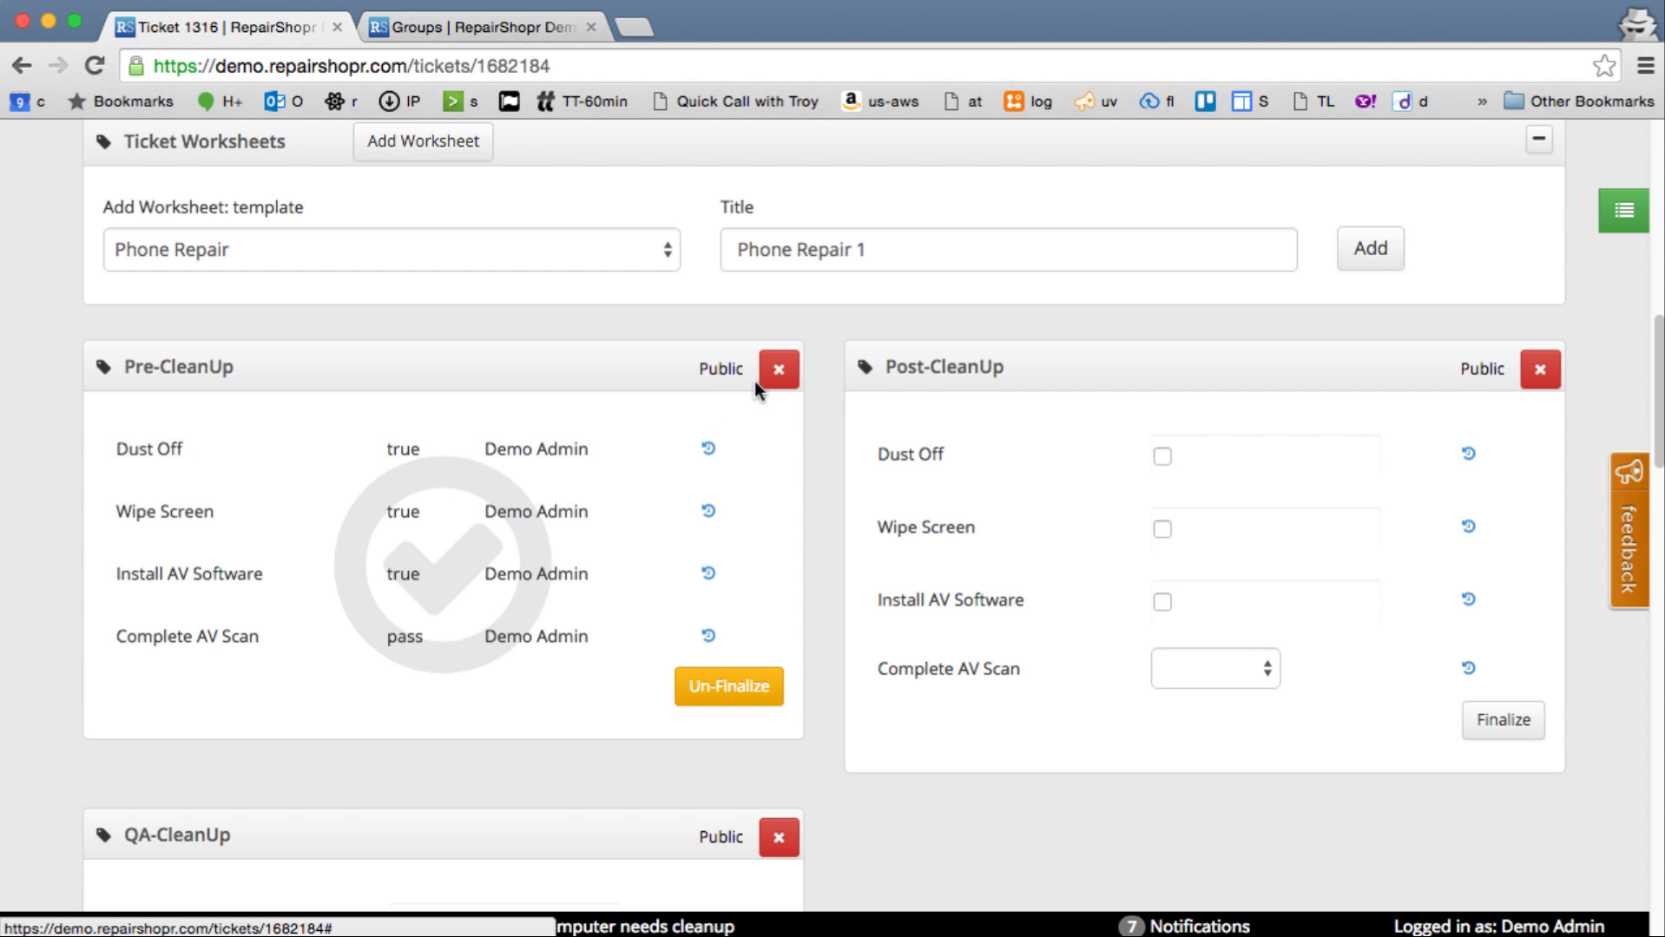
click(1486, 372)
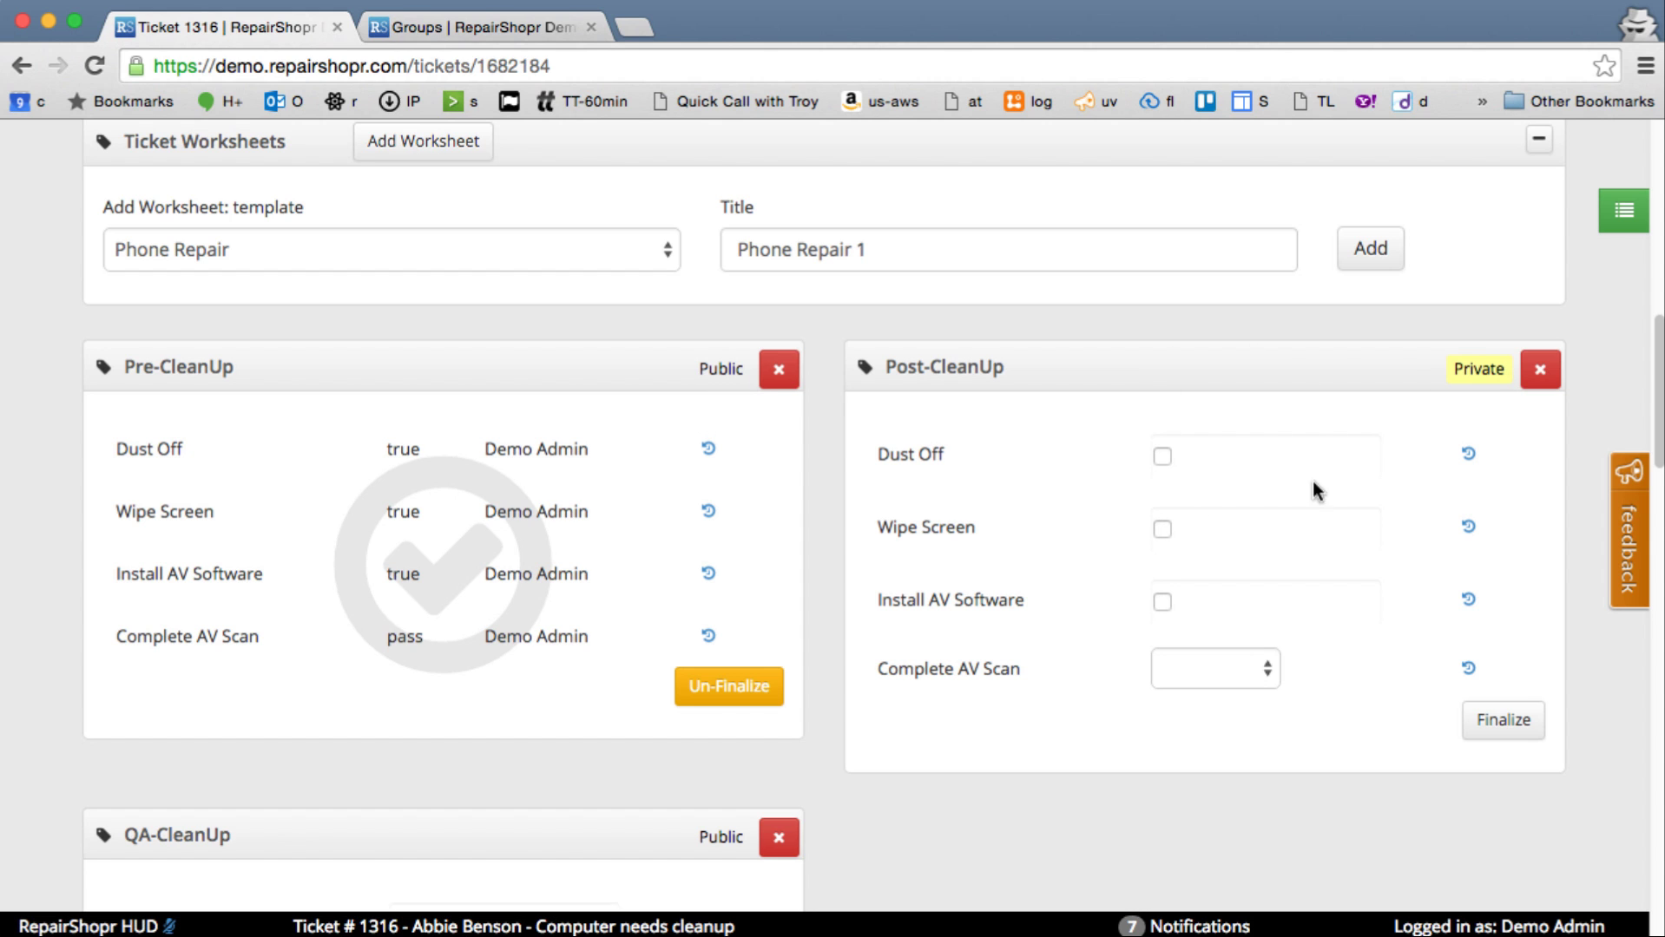
scroll(952, 564, up, 10)
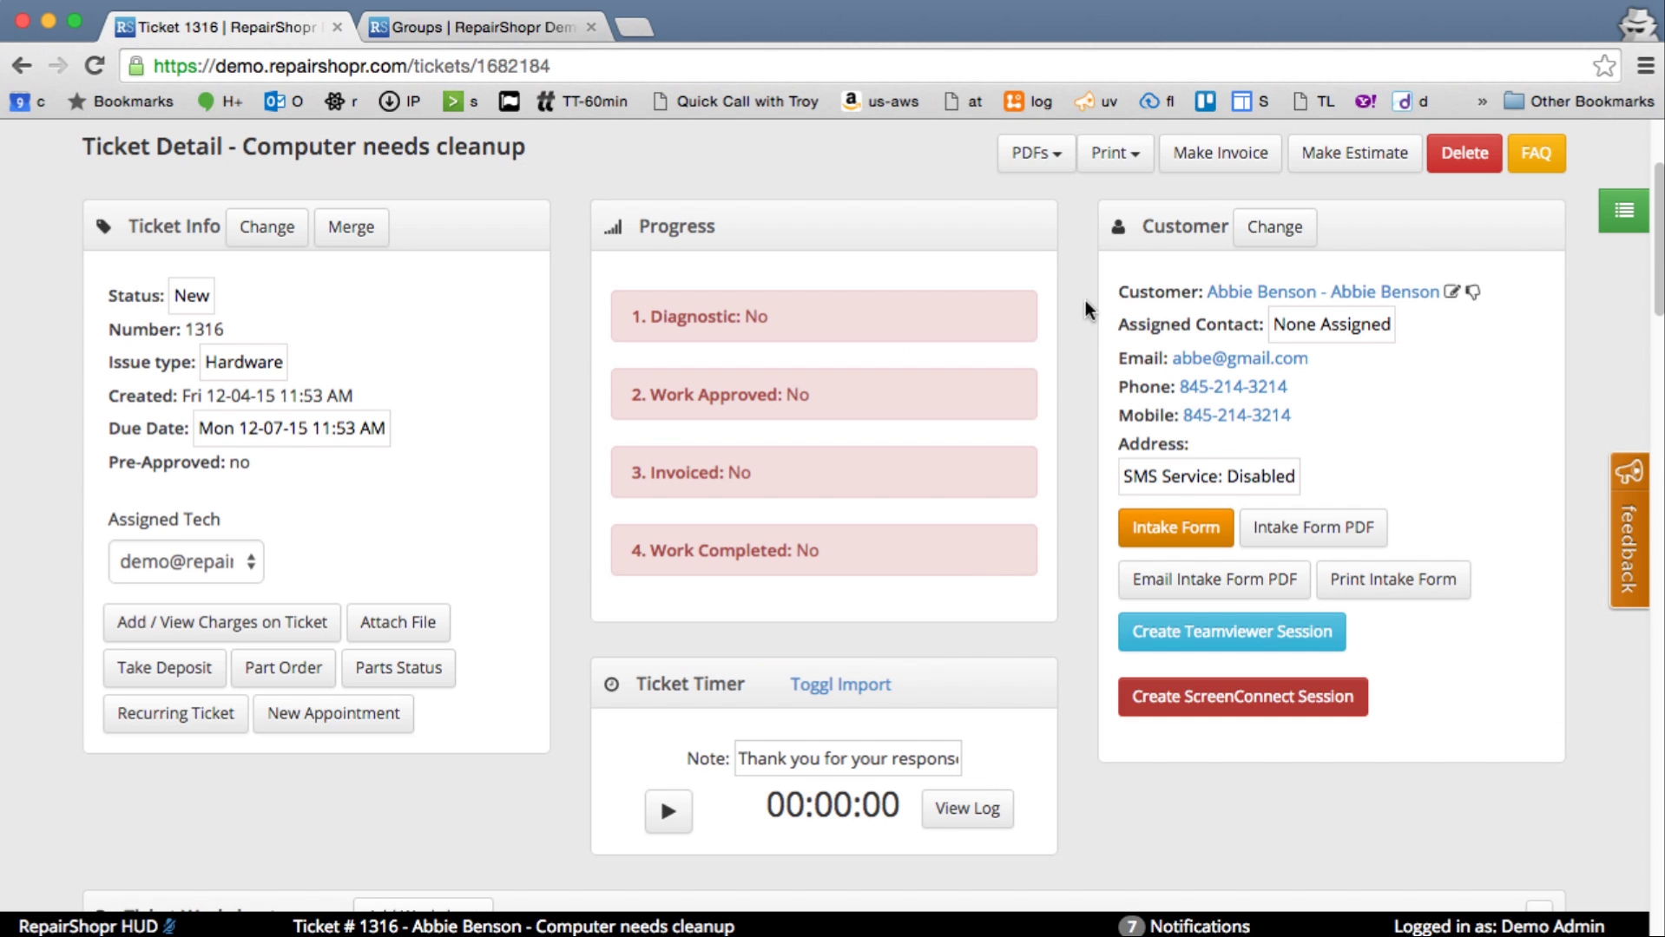
Regenerate the Large ticket PDF and scroll to its Worksheets section.
click(1033, 154)
click(1049, 204)
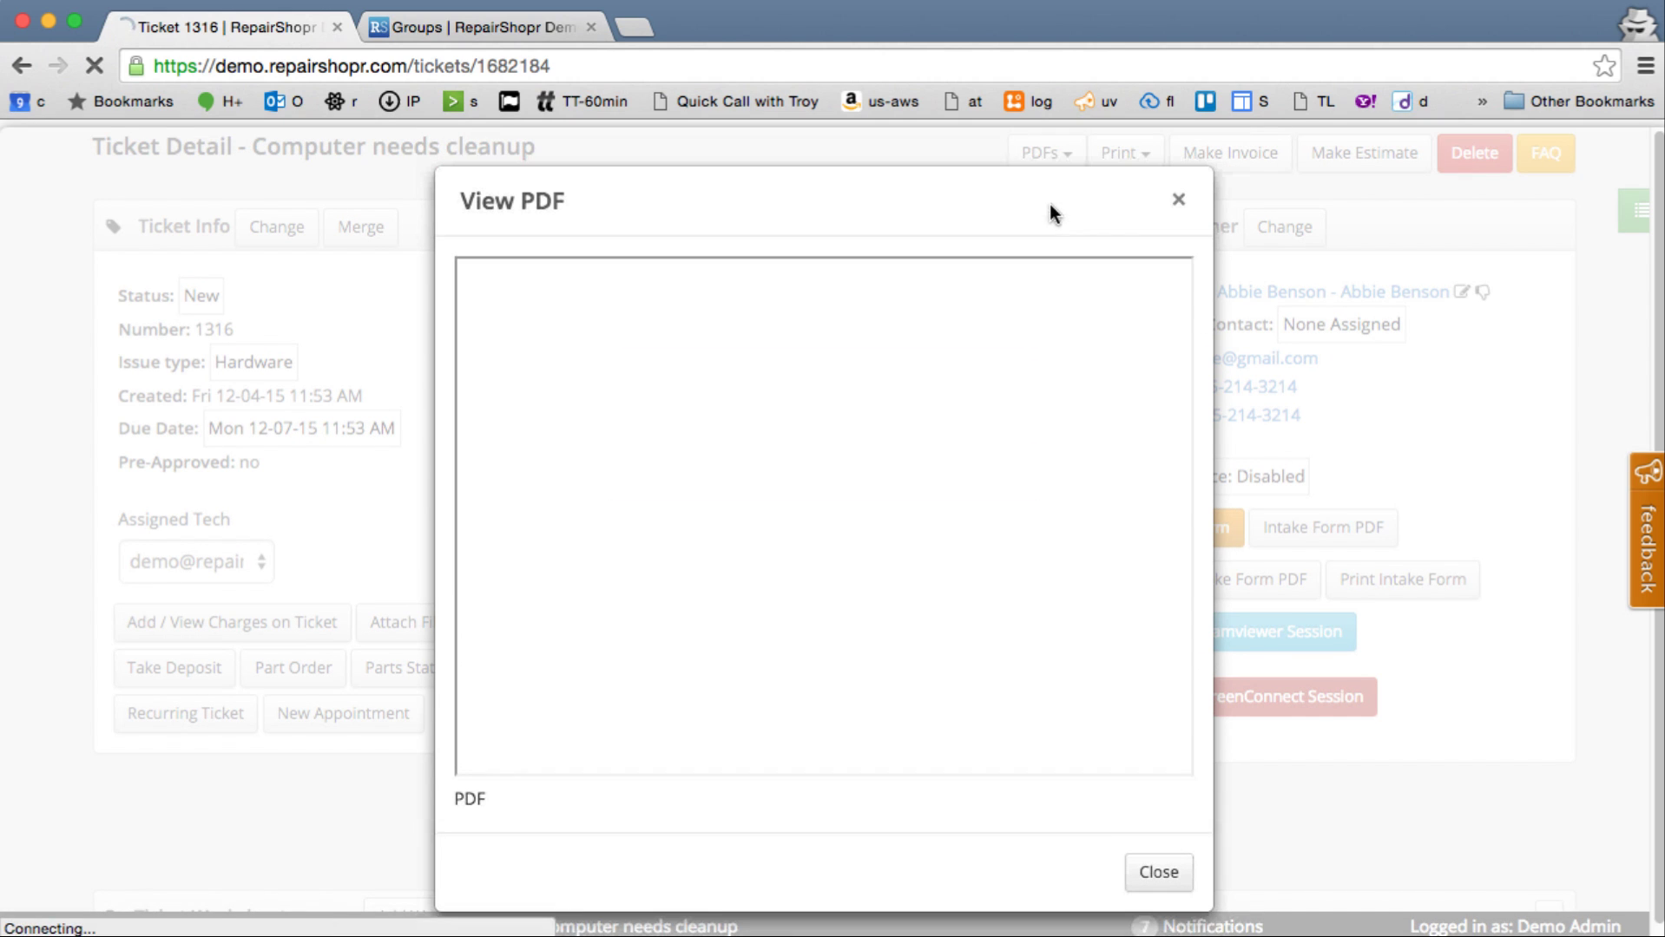
scroll(788, 506, down, 5)
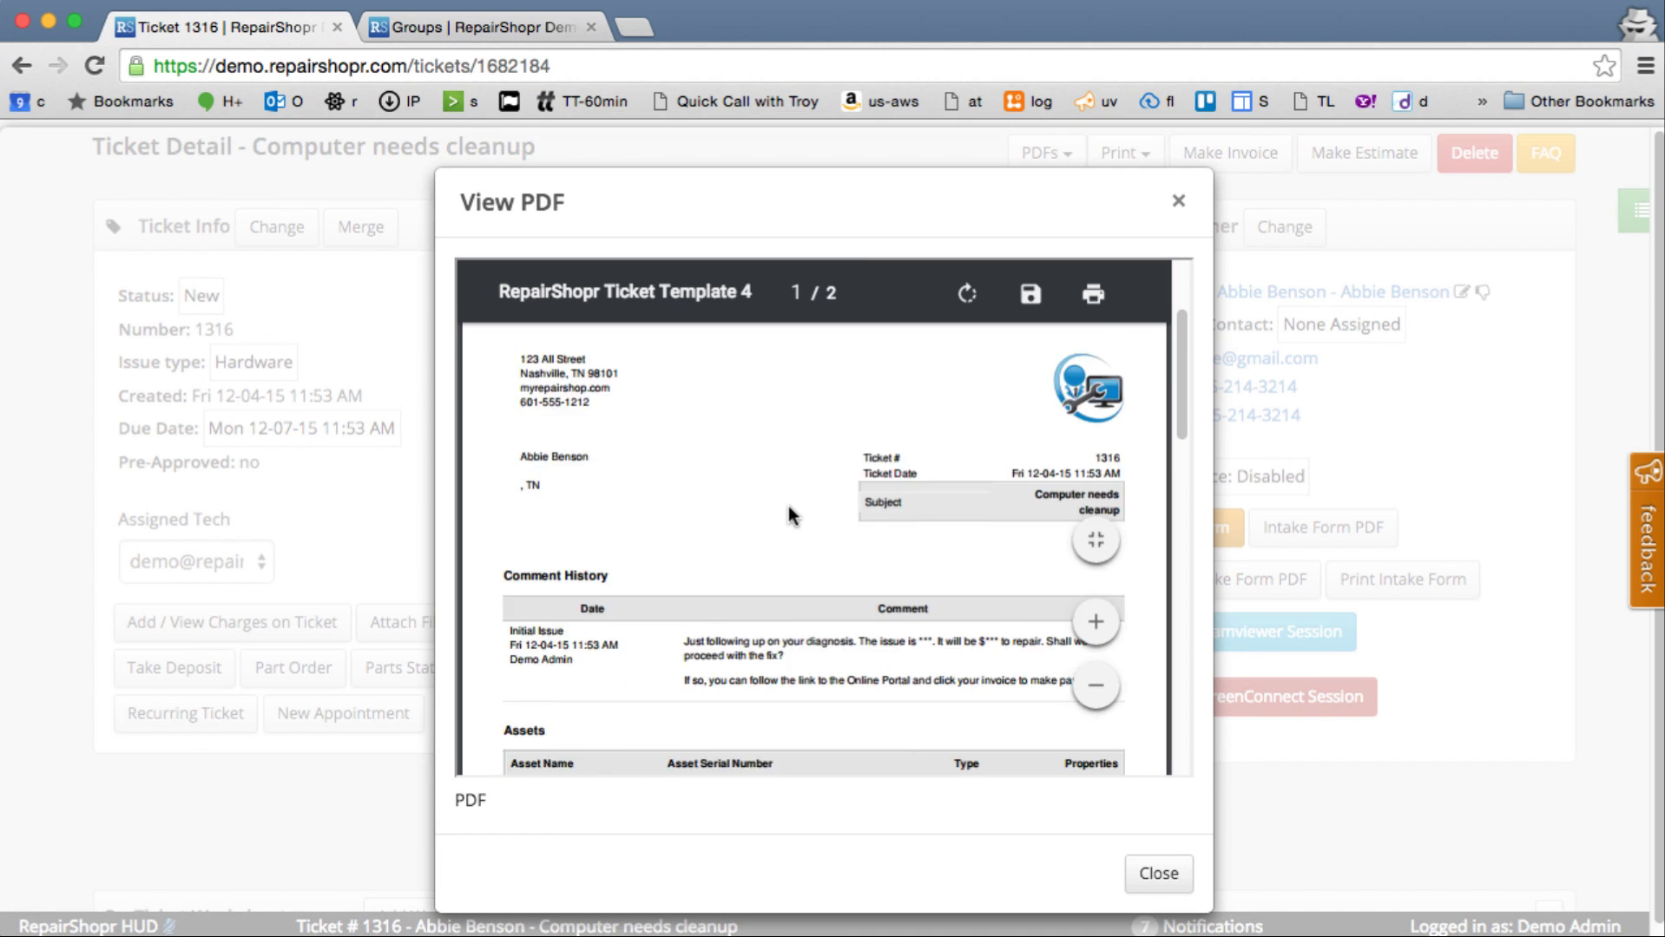
Close the PDF preview and set the QA-CleanUp worksheet back to Public.
click(1177, 202)
scroll(885, 429, down, 10)
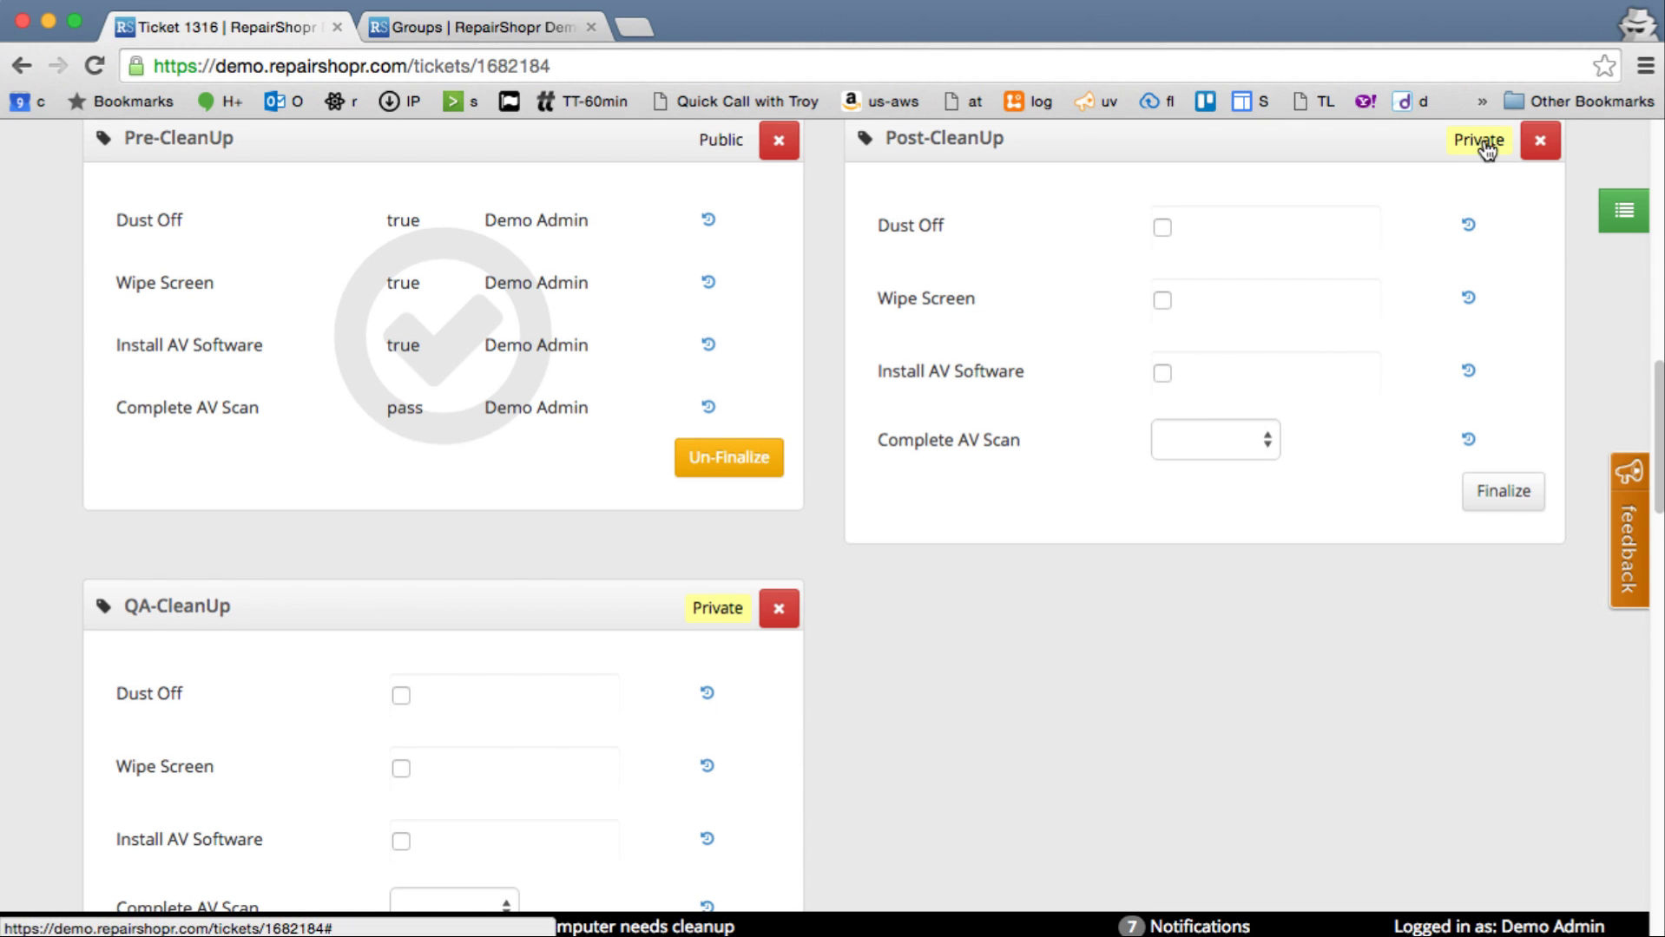
click(717, 607)
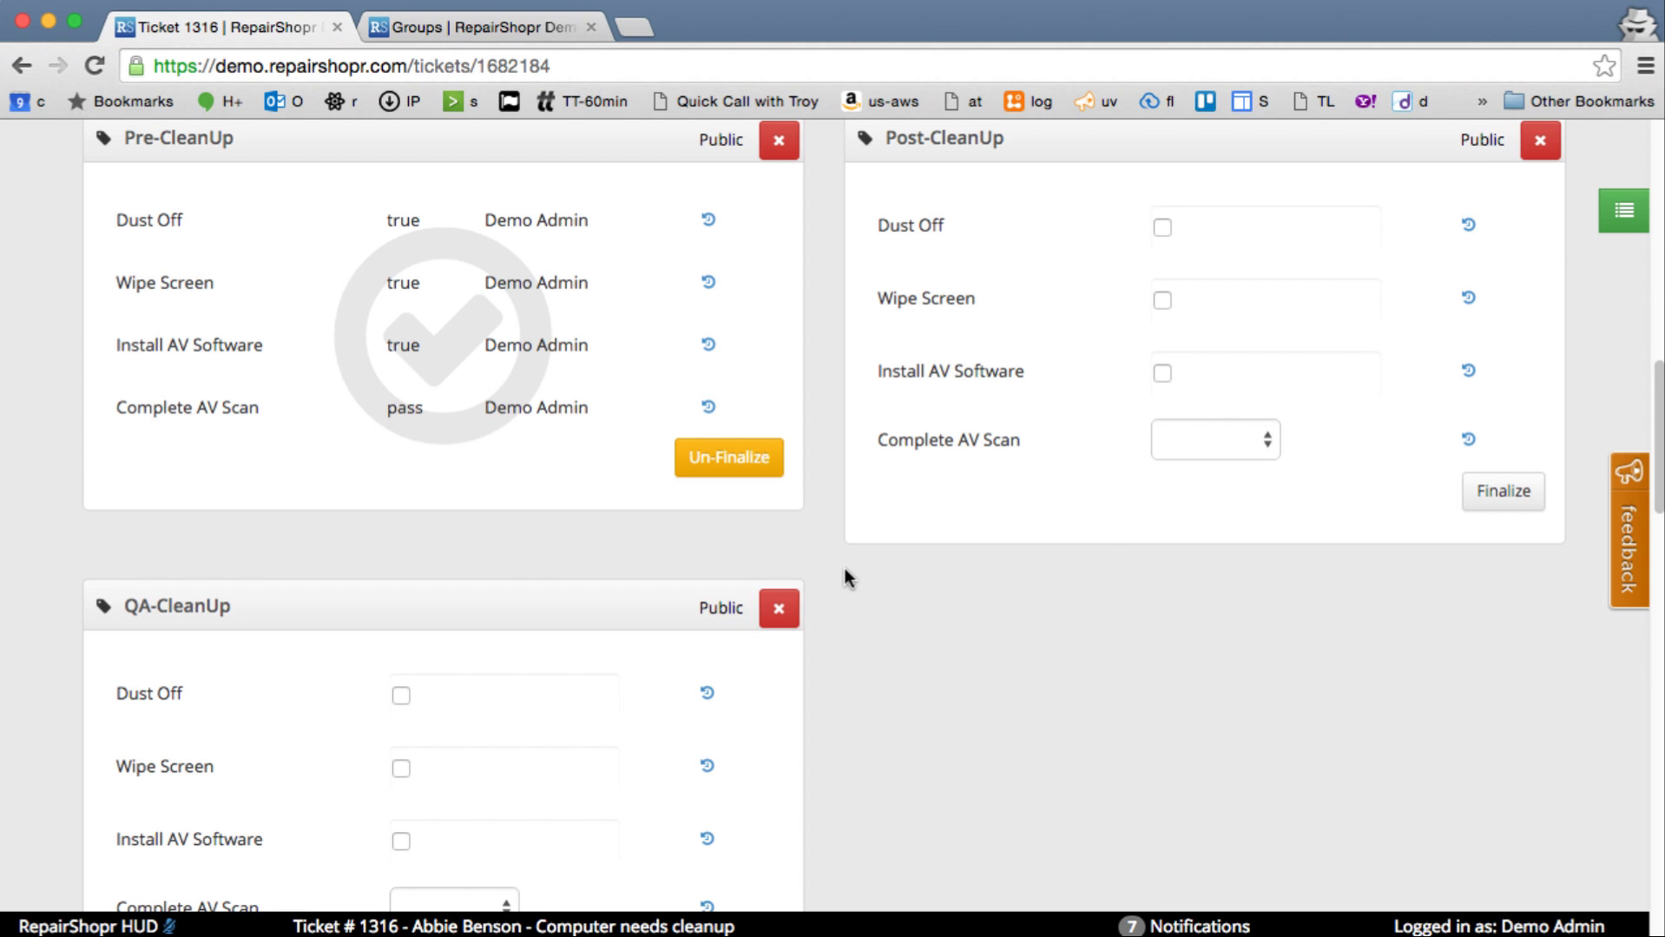
scroll(830, 530, up, 1)
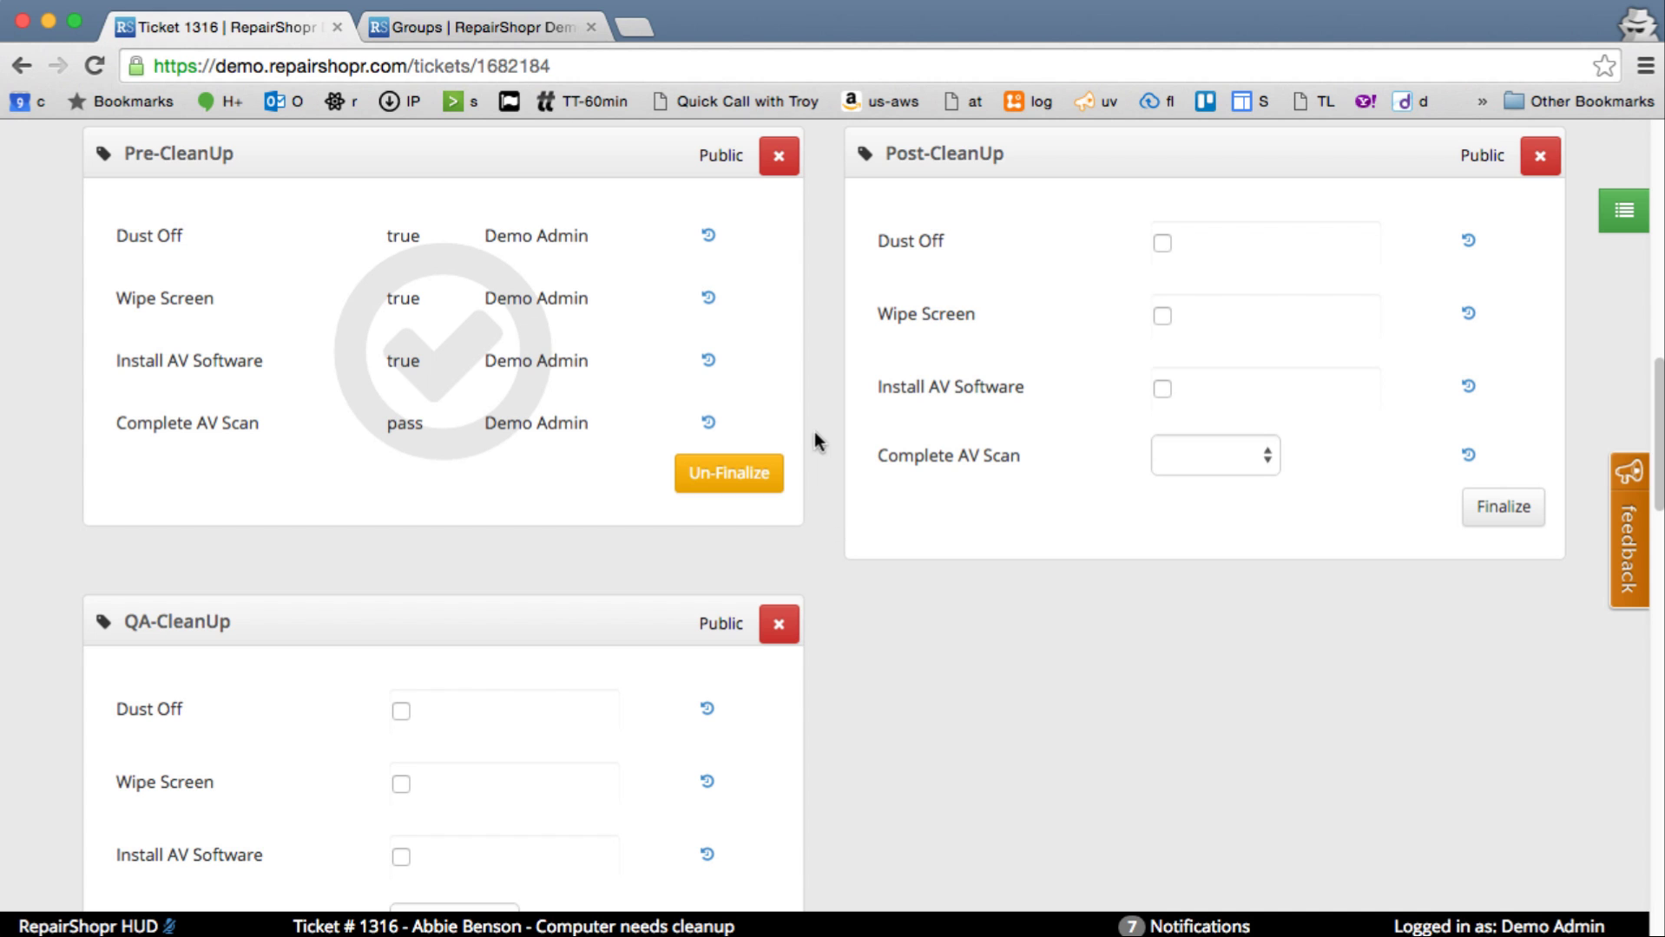
scroll(821, 412, down, 5)
scroll(821, 412, up, 4)
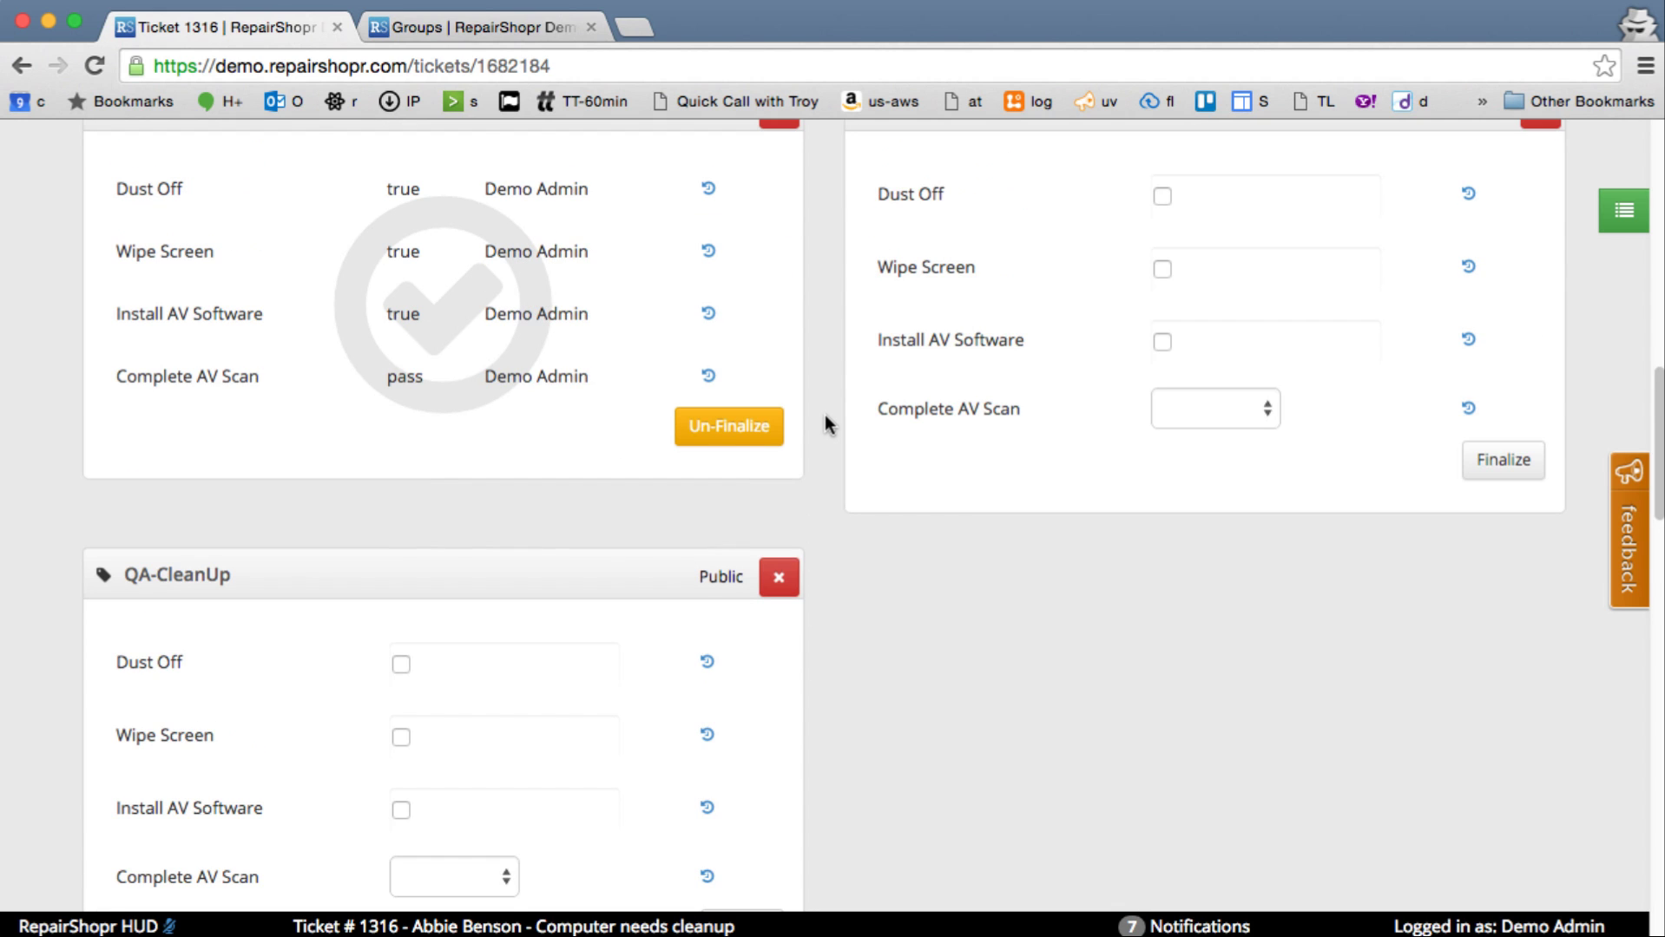
scroll(824, 416, up, 6)
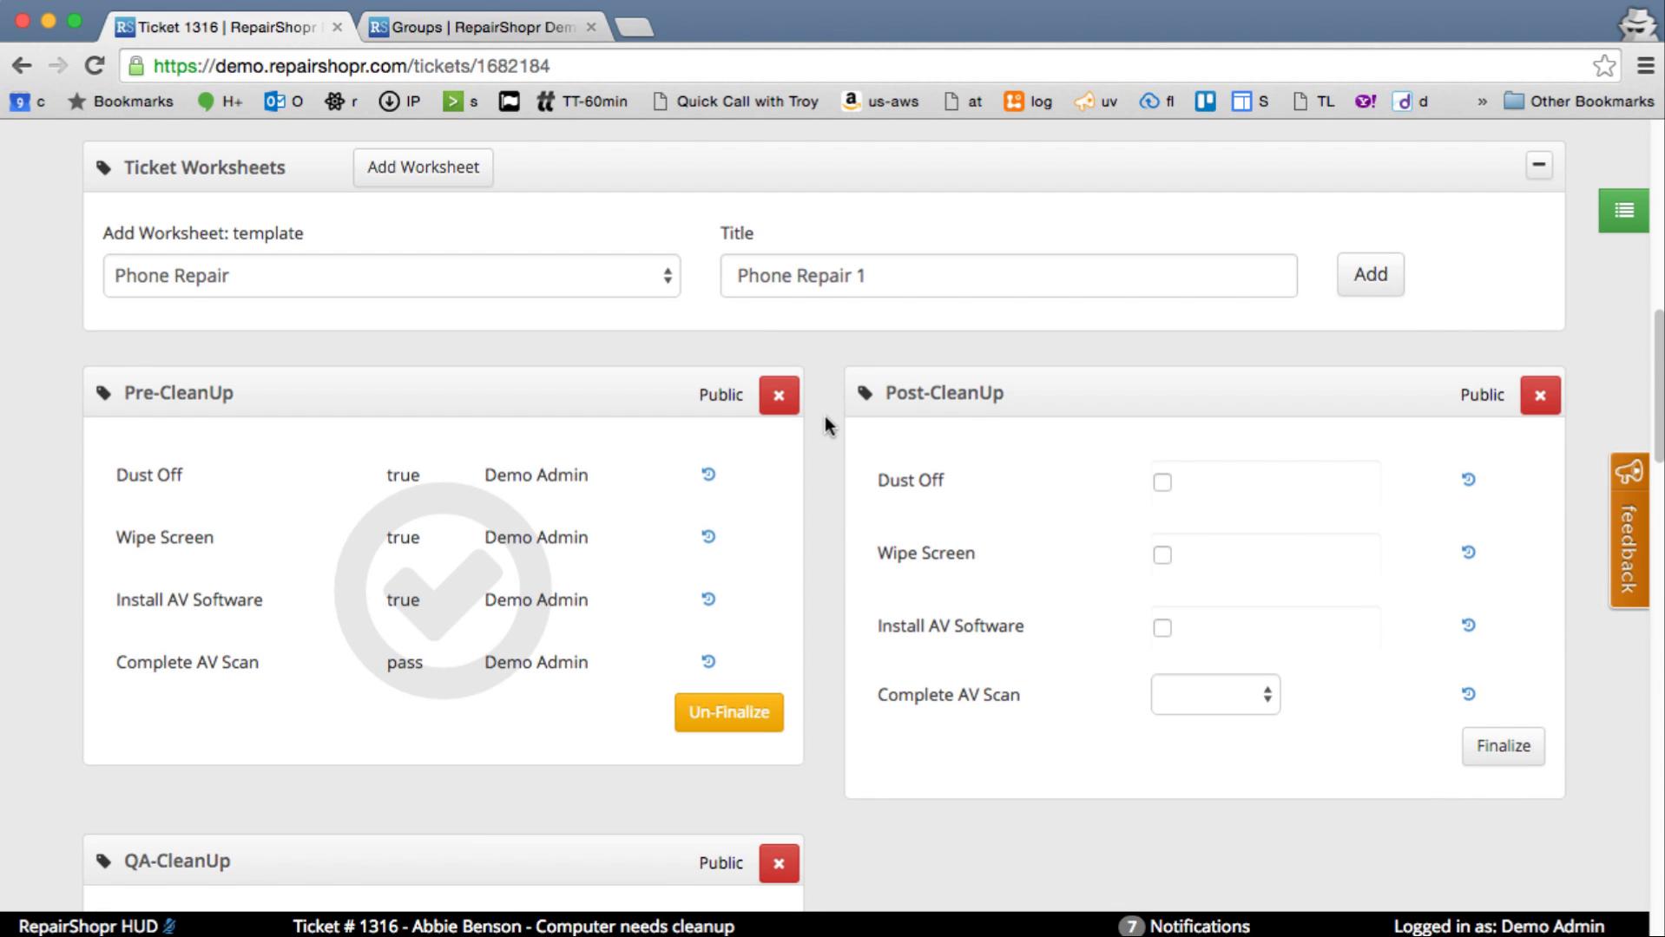
scroll(825, 418, down, 1)
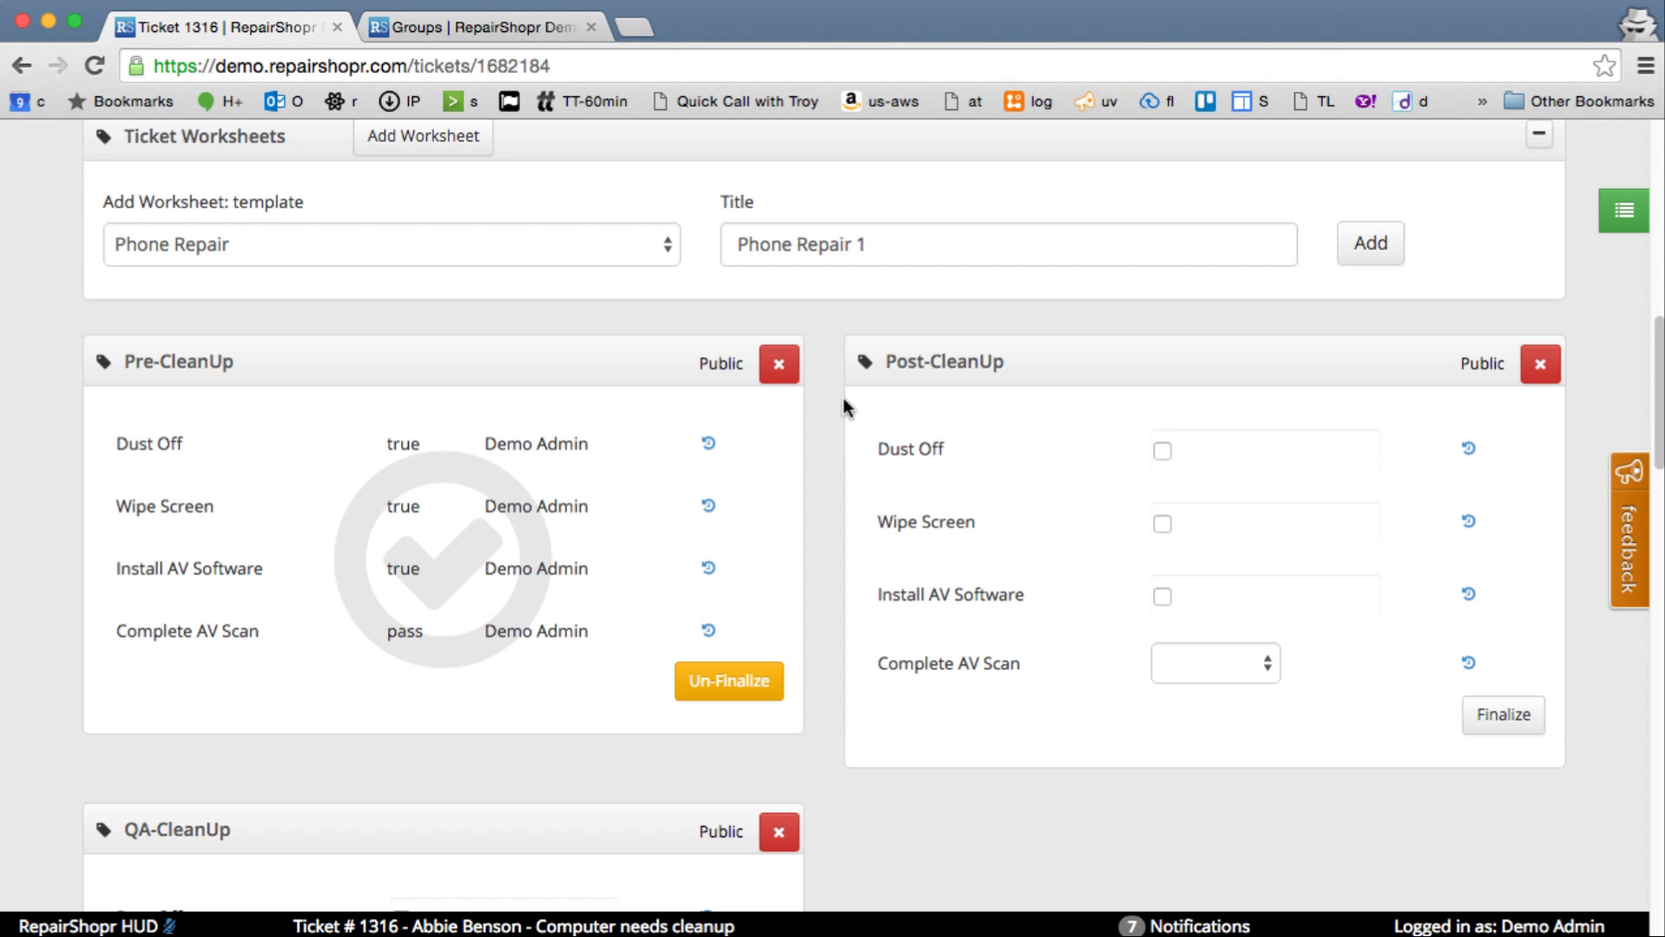
scroll(843, 407, up, 5)
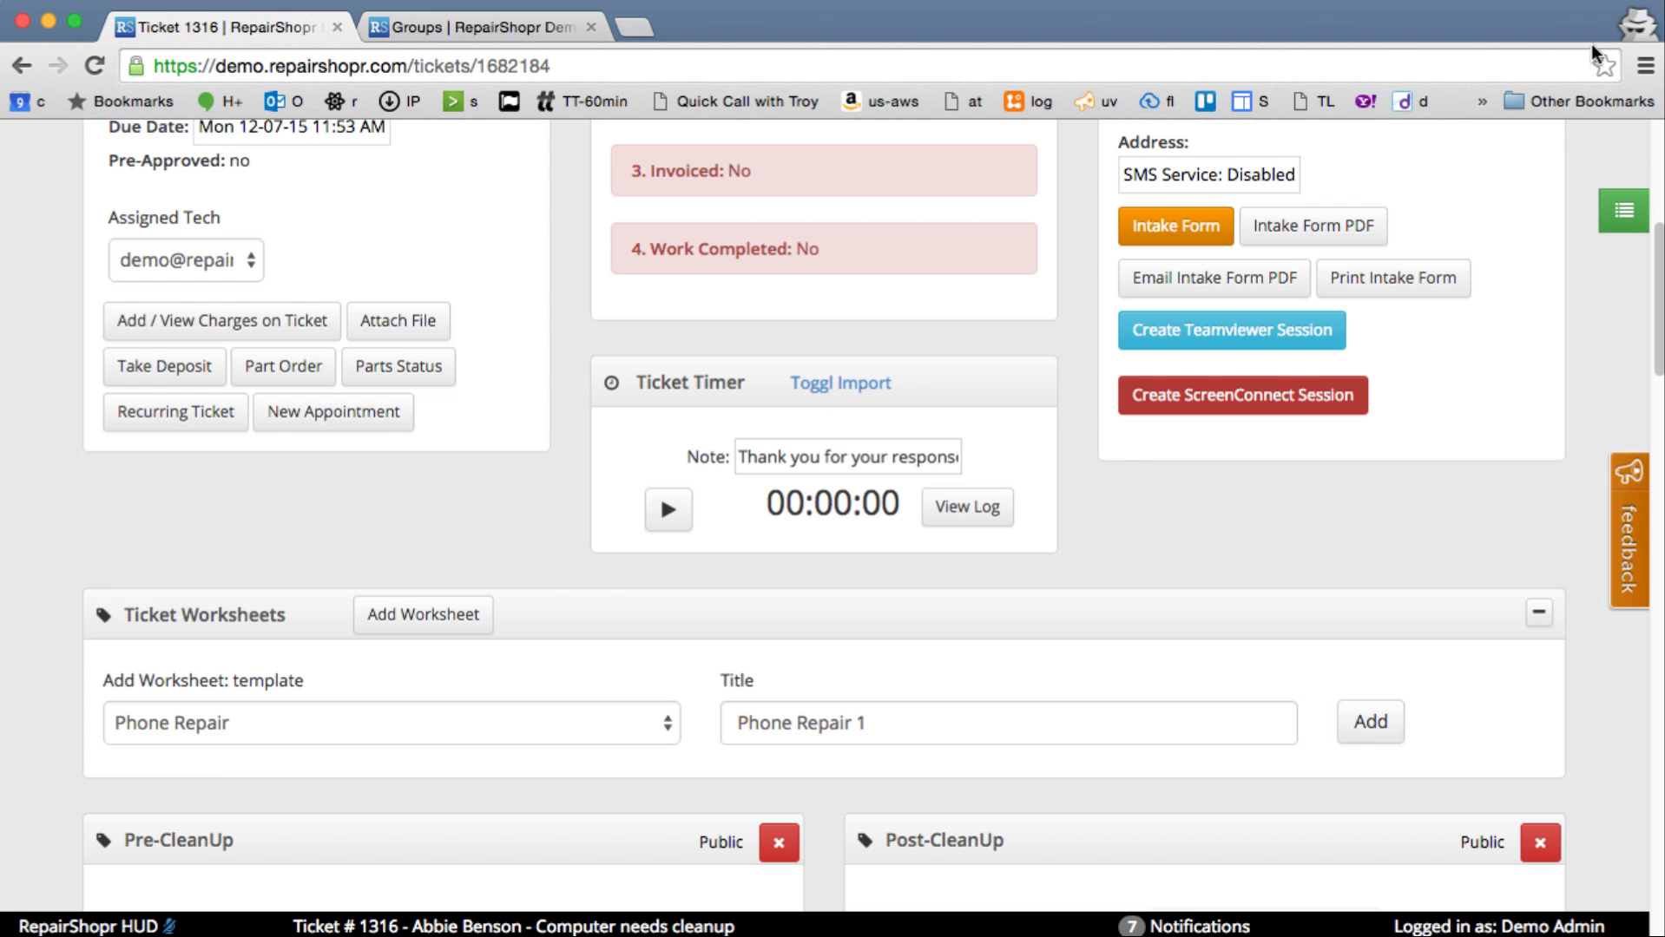